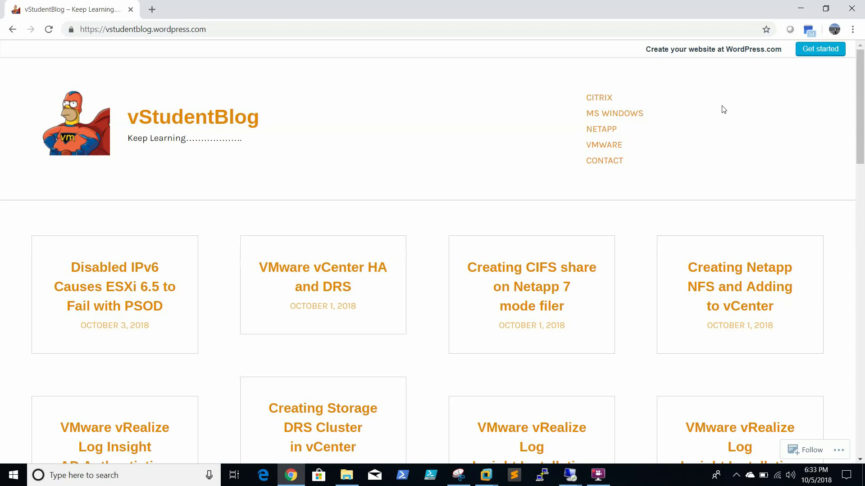
# Minimize the vStudentBlog page in Chrome to reveal the remote desktop session
pyautogui.click(800, 8)
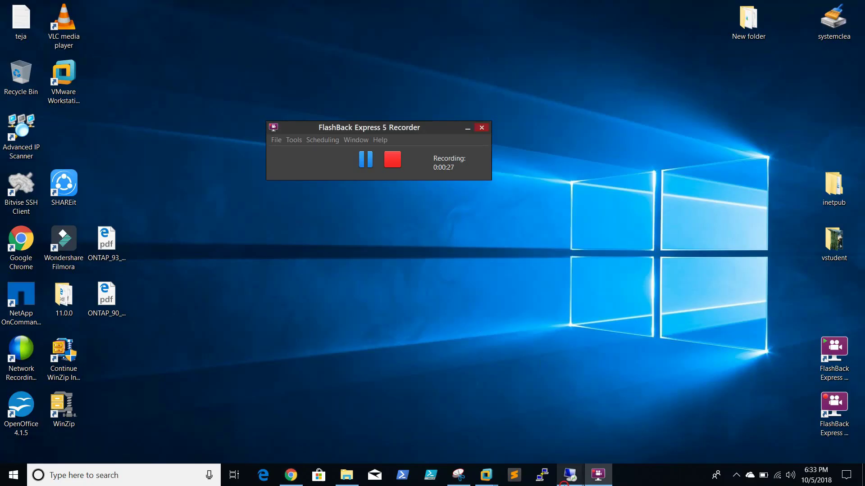
# Bring the 192.168.0.12 server session forward and launch the VMware-converter installer on its desktop
pyautogui.moveTo(571, 478)
pyautogui.click(536, 423)
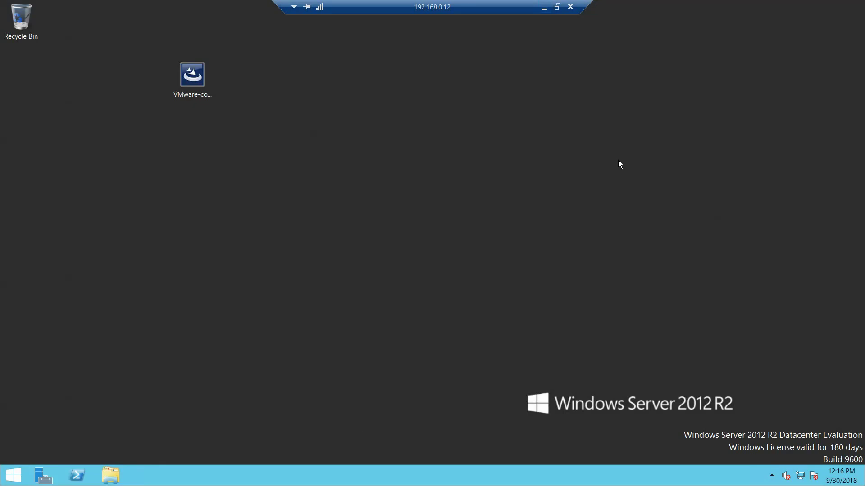
pyautogui.click(198, 79)
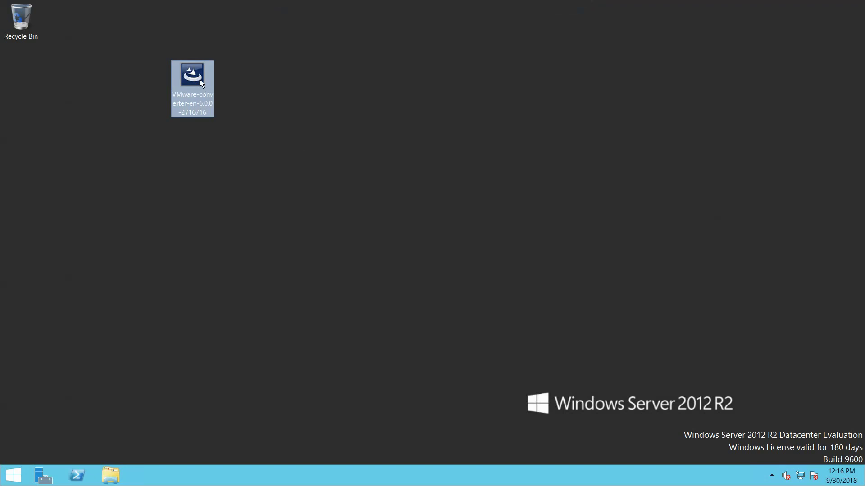
pyautogui.moveTo(199, 80)
pyautogui.click(329, 157)
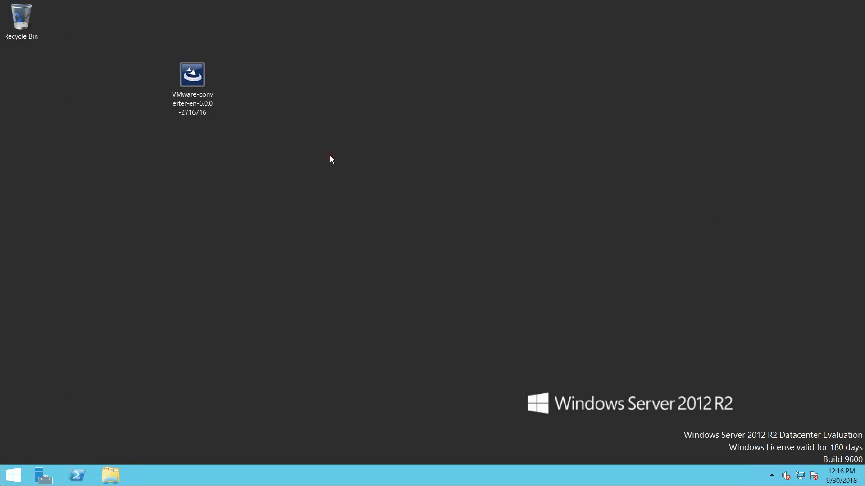
pyautogui.doubleClick(199, 83)
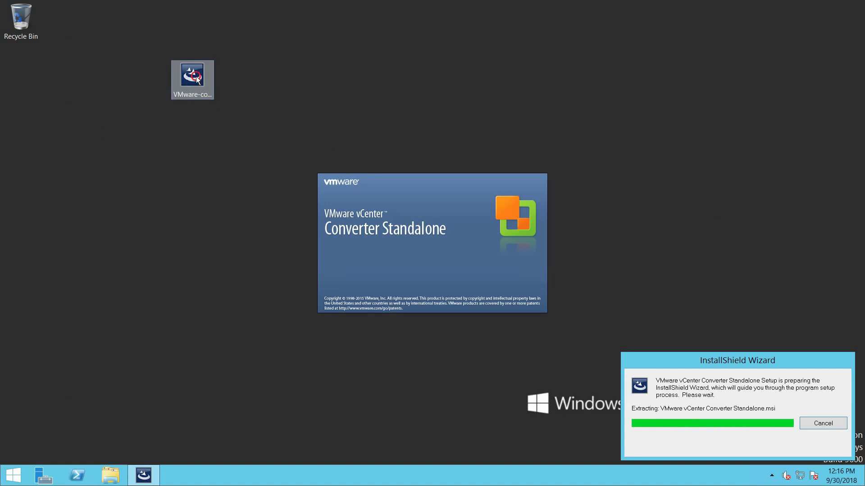
# Pass the Welcome and Patent pages, accept the licence terms, and keep the default destination folder
pyautogui.click(194, 84)
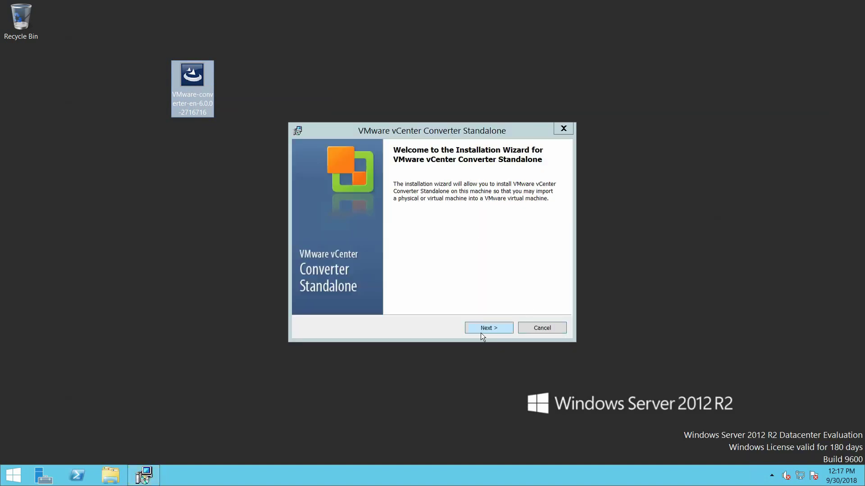
pyautogui.click(486, 326)
pyautogui.click(485, 328)
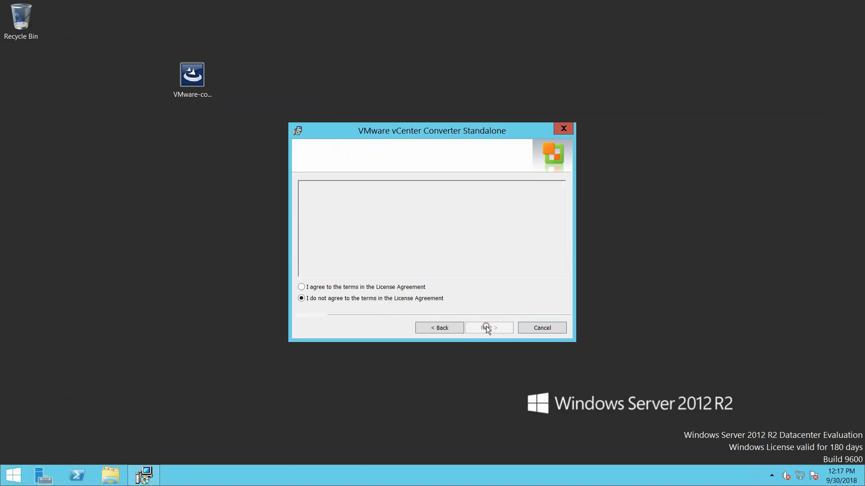
pyautogui.click(386, 289)
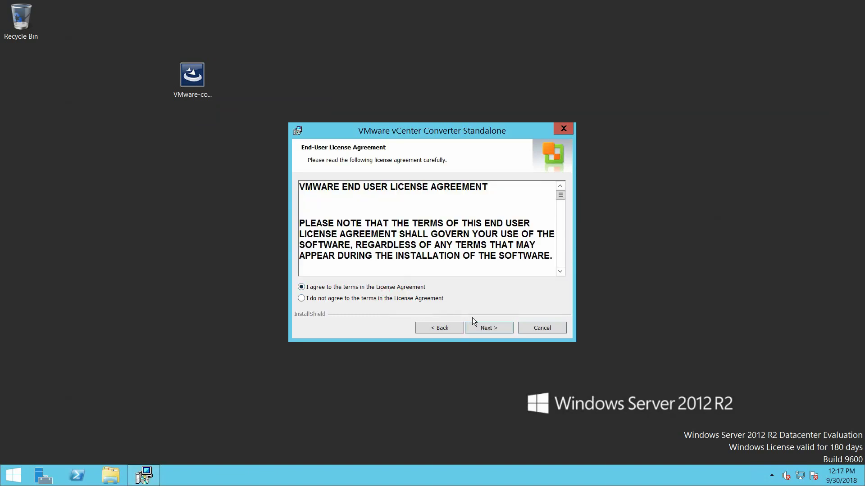
pyautogui.click(486, 328)
pyautogui.click(484, 327)
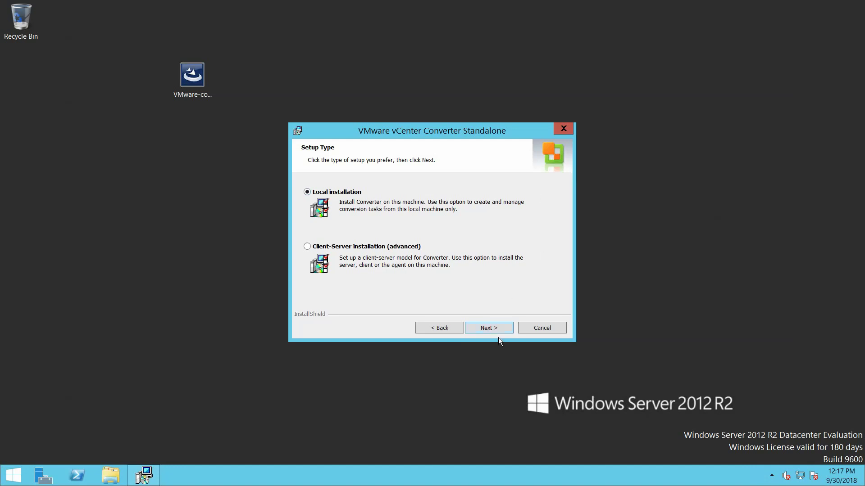
# Run a Local installation of Converter and finish with 'Run Converter Standalone Client now' unchecked
pyautogui.click(496, 331)
pyautogui.click(497, 331)
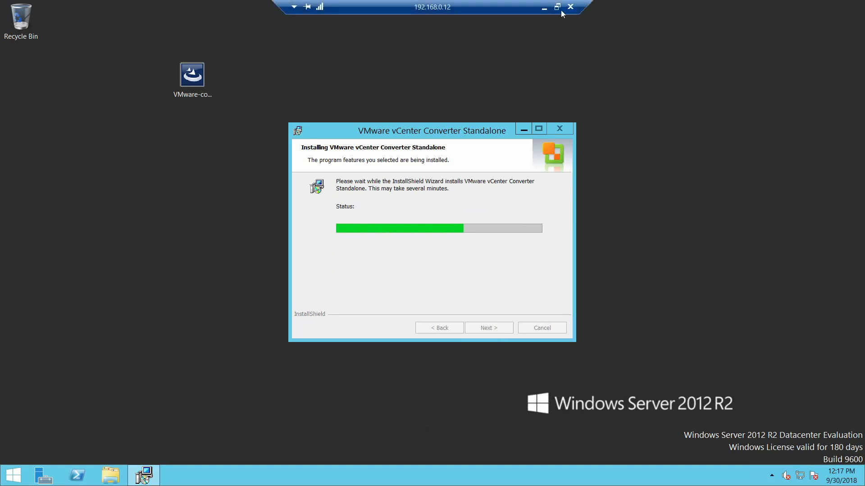
pyautogui.click(560, 11)
pyautogui.doubleClick(561, 57)
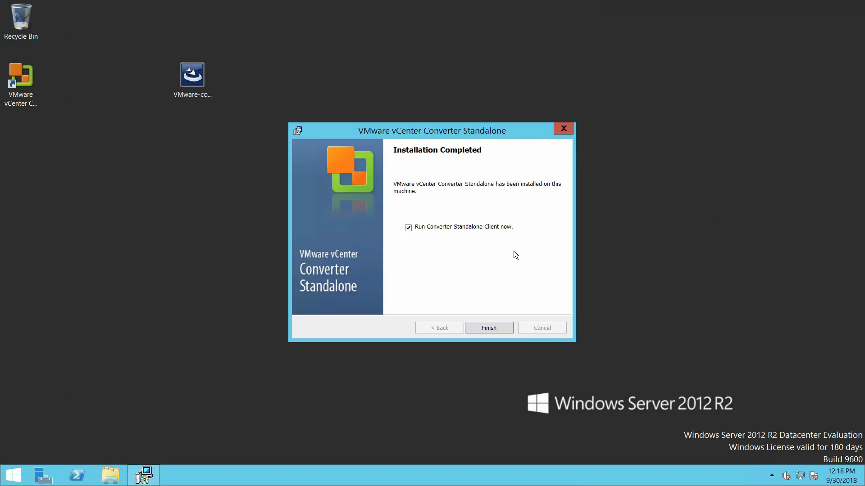
pyautogui.click(408, 228)
pyautogui.click(489, 328)
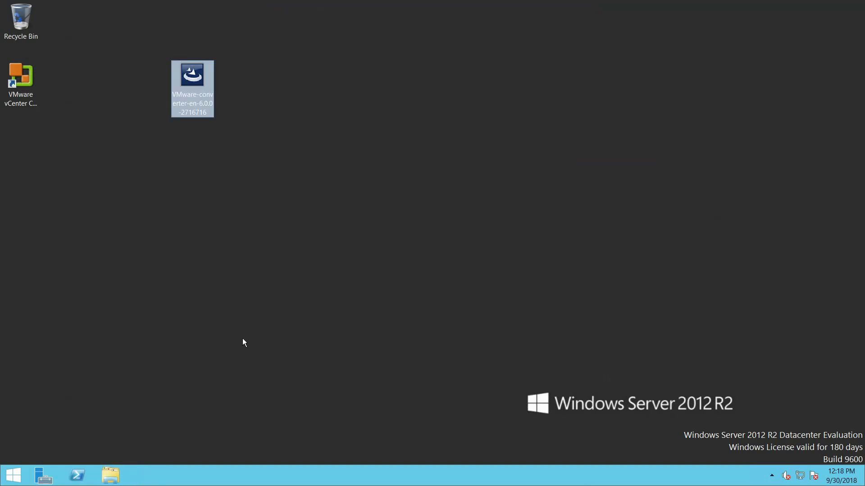
# Open Local Disk (C:) from This PC and review the View tab's Options list
pyautogui.click(37, 70)
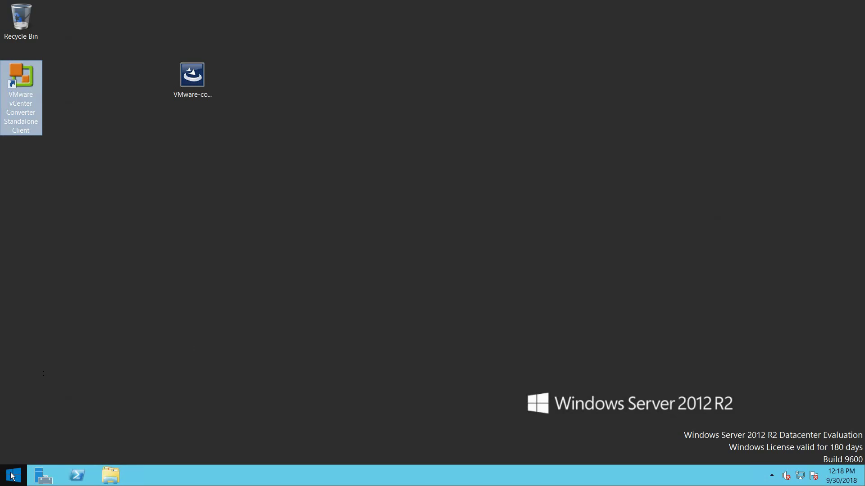
pyautogui.click(13, 476)
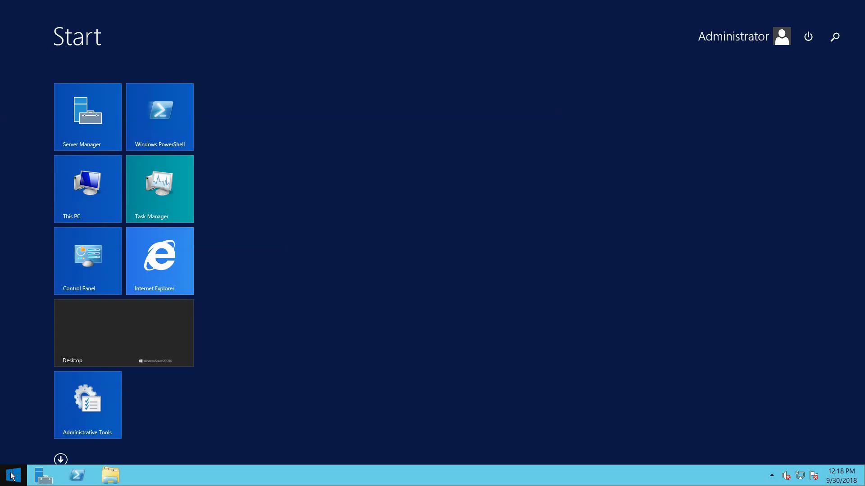
pyautogui.click(112, 201)
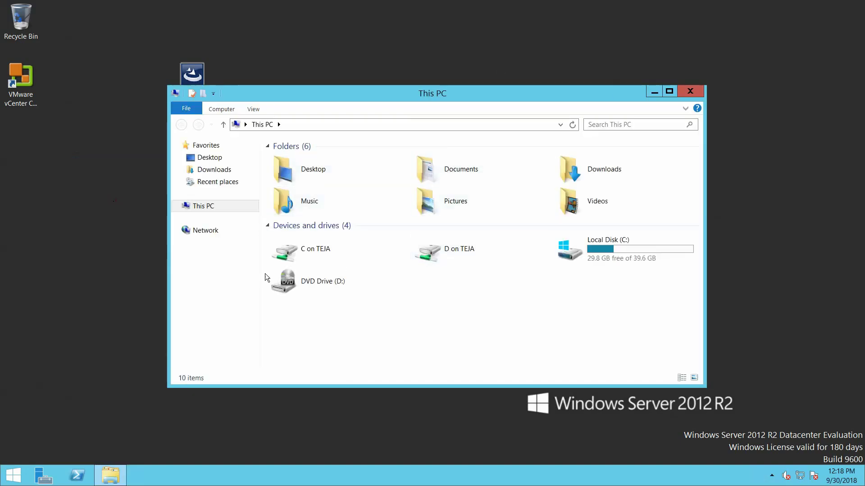
pyautogui.doubleClick(614, 259)
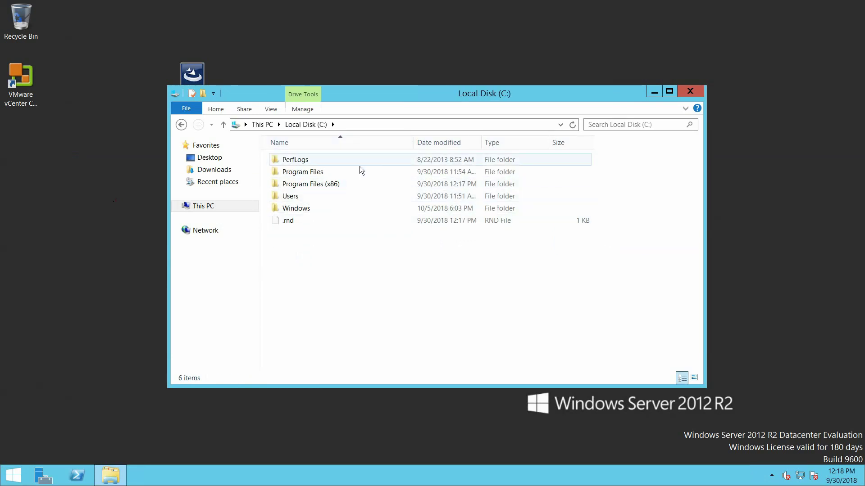
pyautogui.click(271, 109)
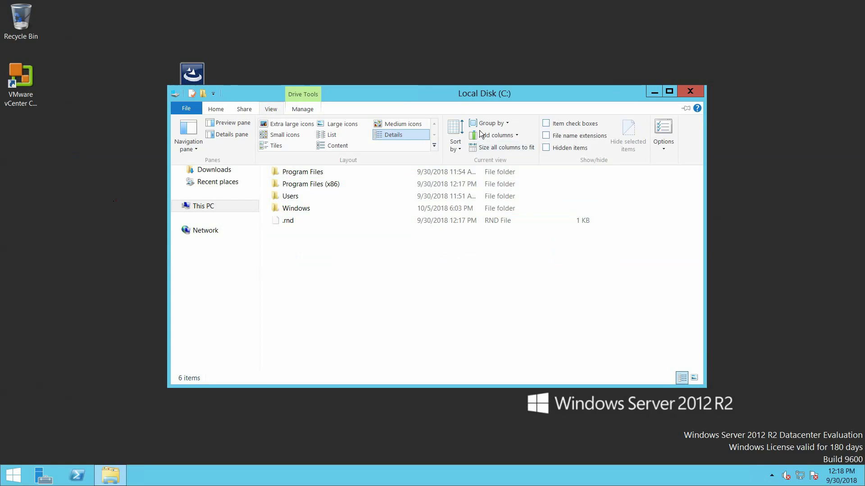
pyautogui.click(663, 148)
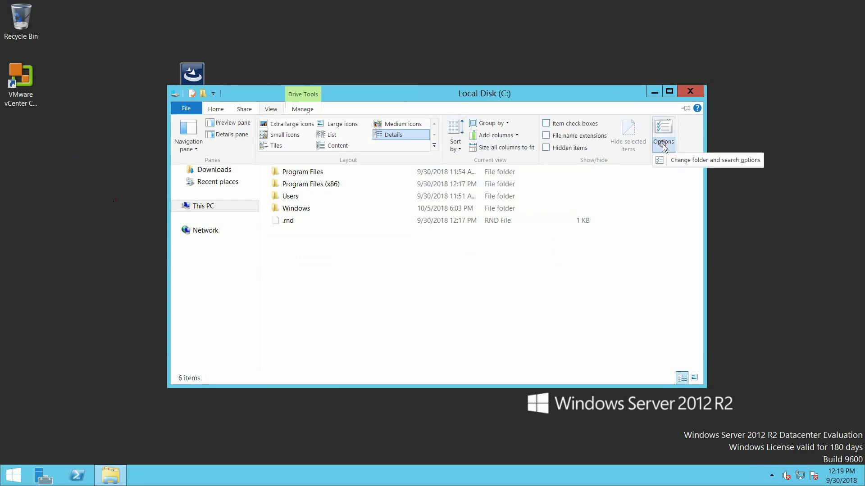
pyautogui.click(465, 275)
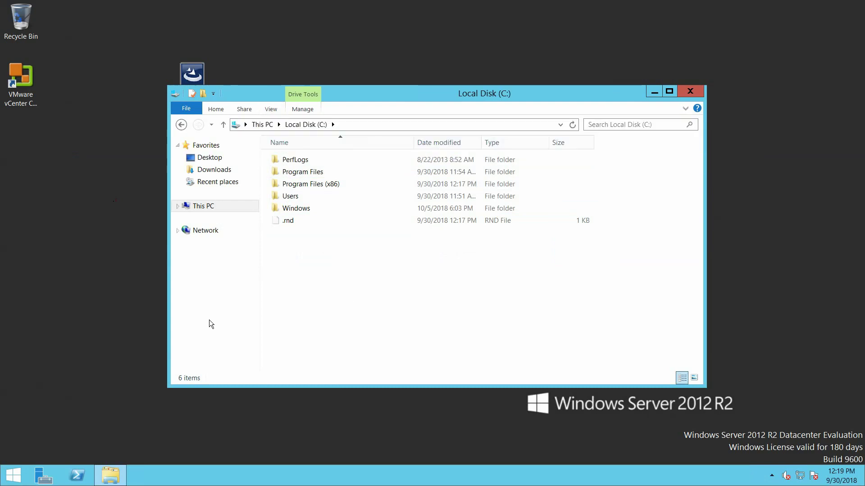
# Use Run to open c:\programdata\VMware\VMware vCenter Converter Standalone and select converter-worker
pyautogui.rightClick(3, 478)
pyautogui.click(58, 446)
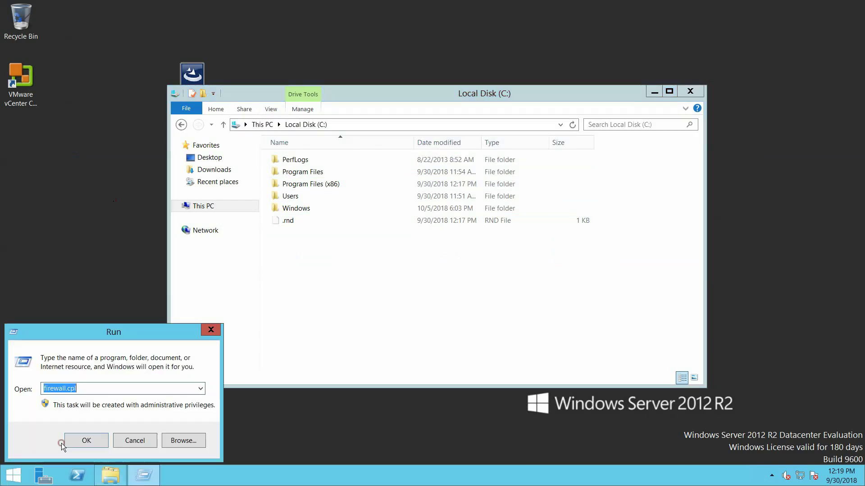
pyautogui.write('c')
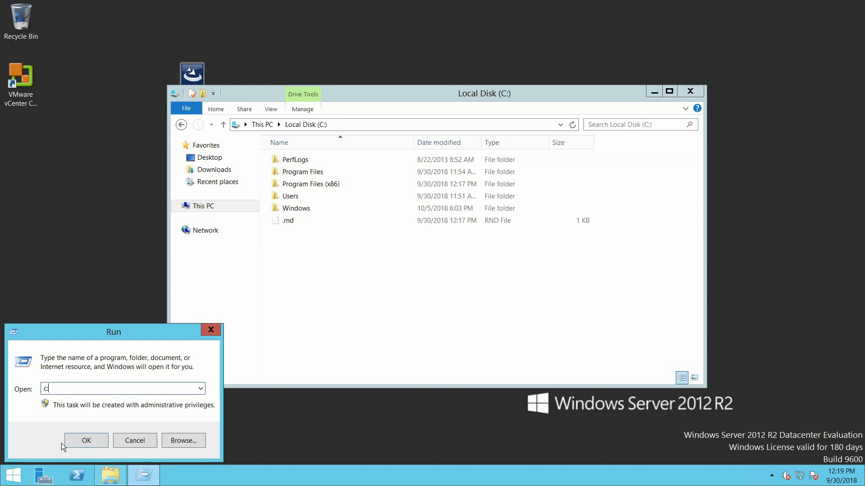
pyautogui.write(':\\program')
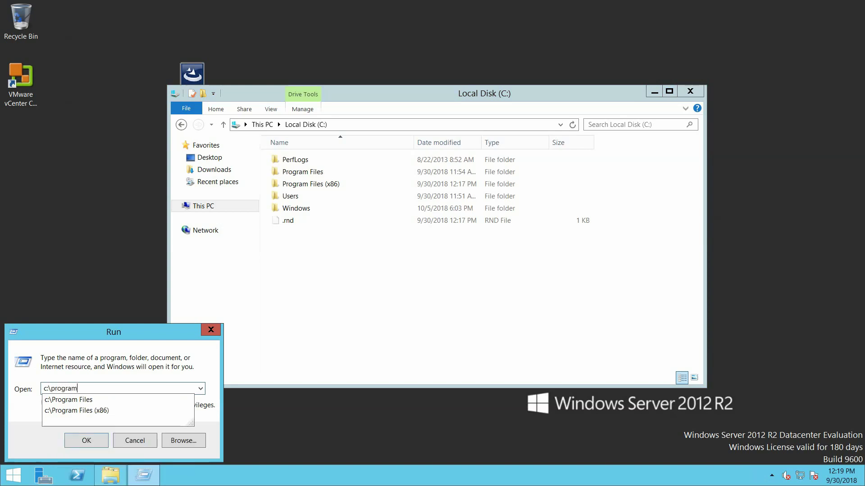
pyautogui.write('data')
pyautogui.press('Return')
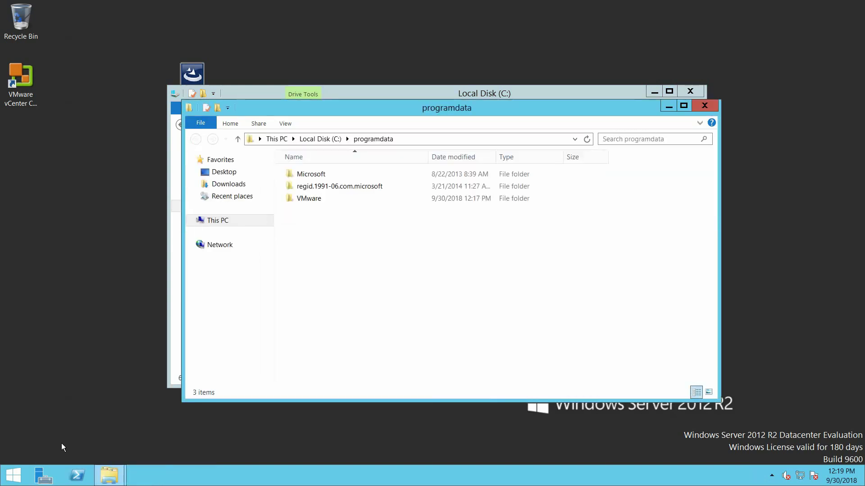
pyautogui.click(309, 199)
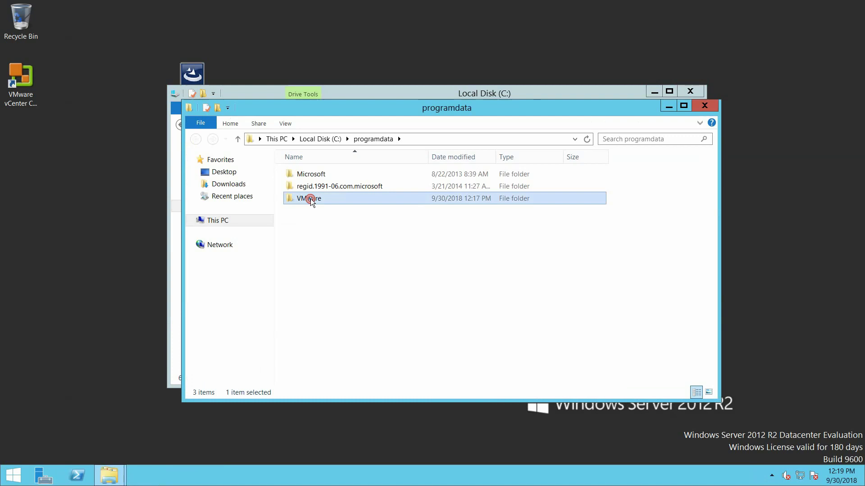
pyautogui.doubleClick(310, 199)
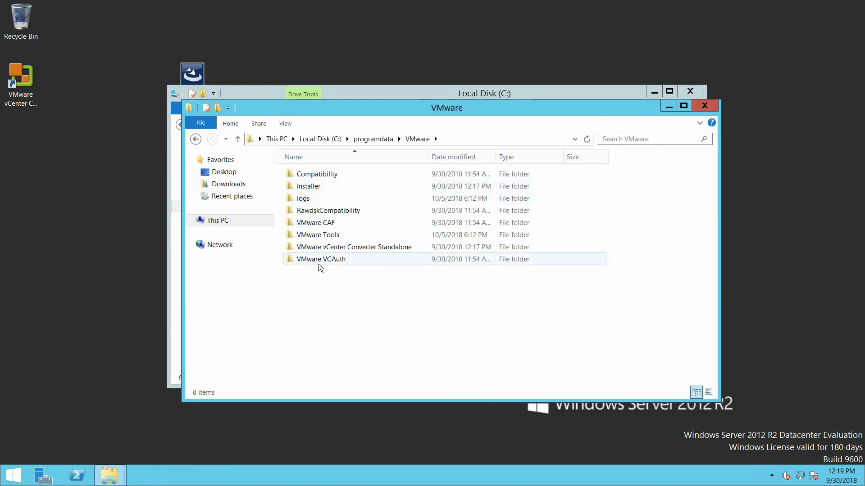
pyautogui.doubleClick(374, 247)
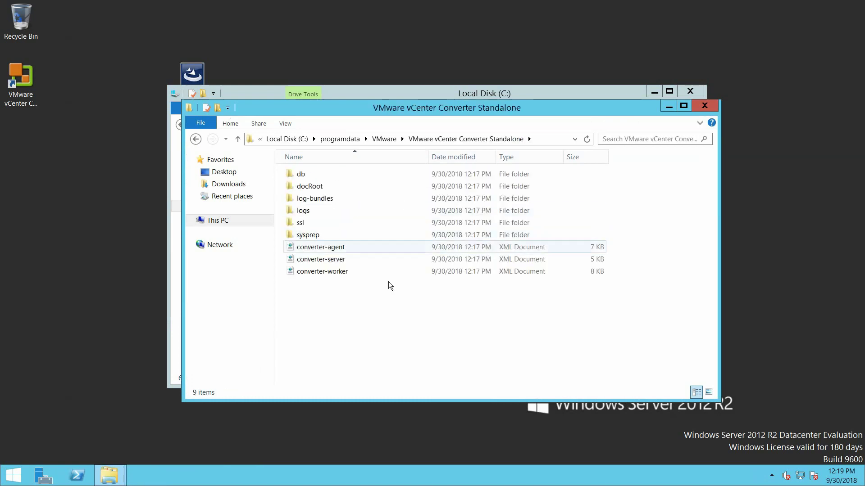
pyautogui.doubleClick(362, 273)
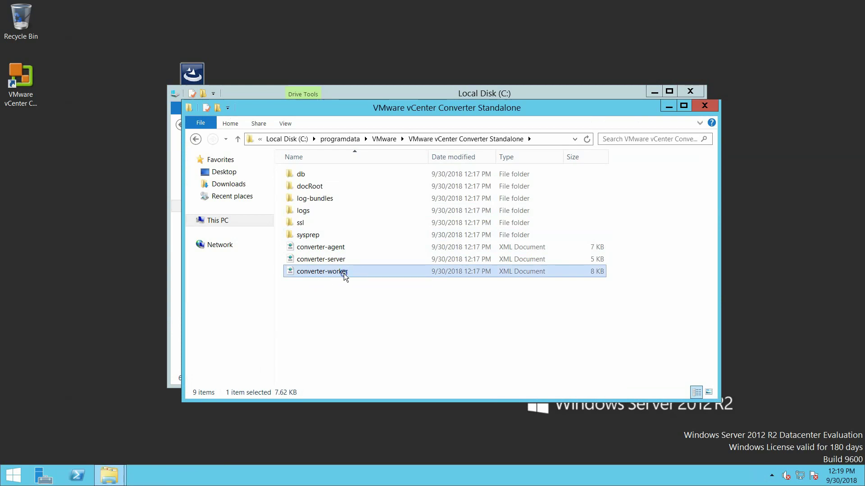
# Paste a backup copy of converter-worker on the desktop, then edit the original in Notepad
pyautogui.rightClick(345, 274)
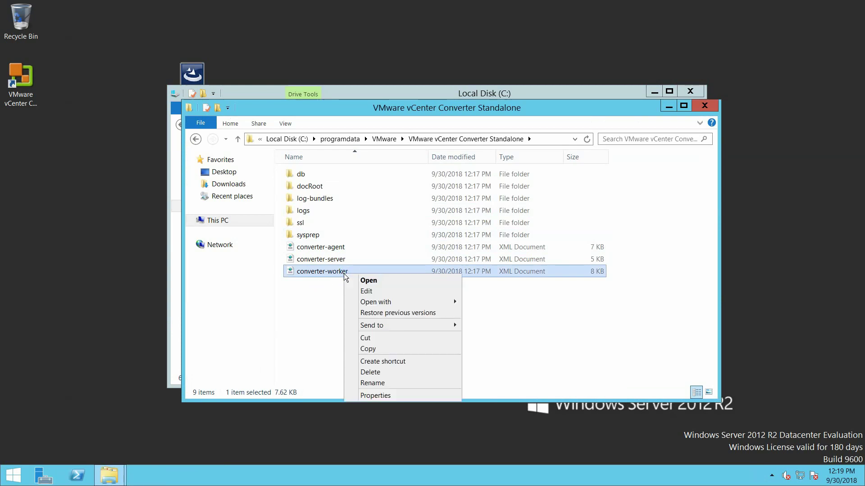
pyautogui.click(376, 349)
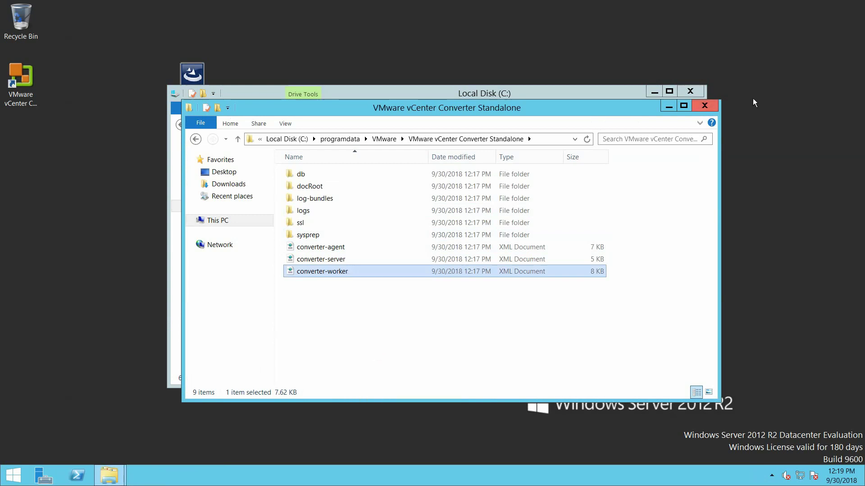
pyautogui.rightClick(812, 92)
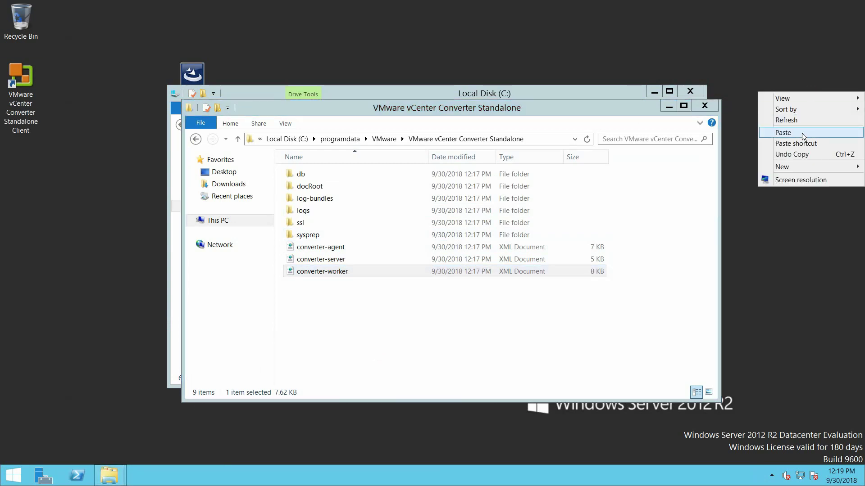
pyautogui.click(804, 132)
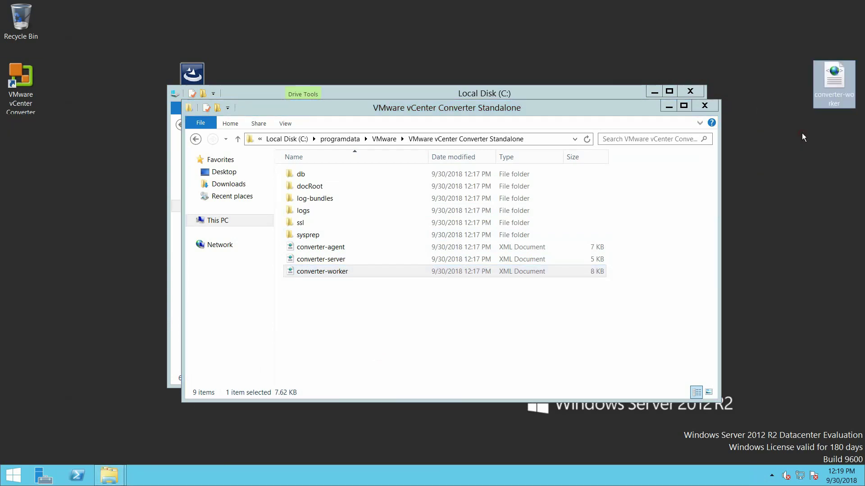
pyautogui.rightClick(319, 272)
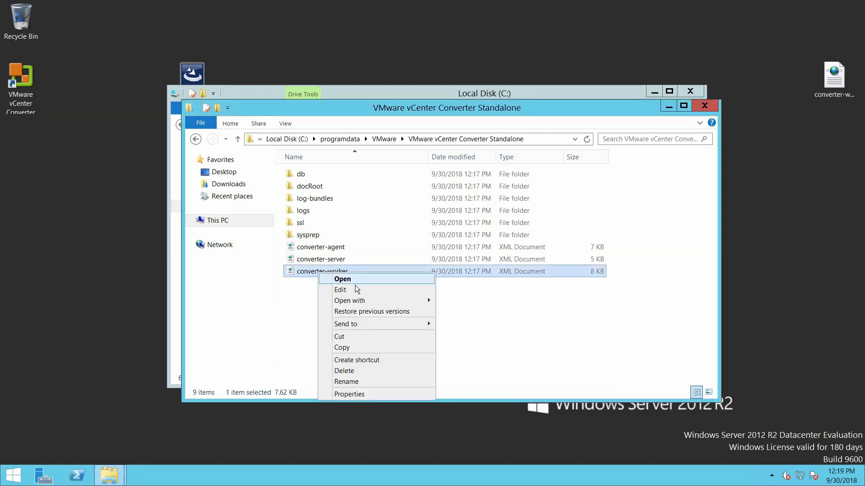
pyautogui.click(357, 291)
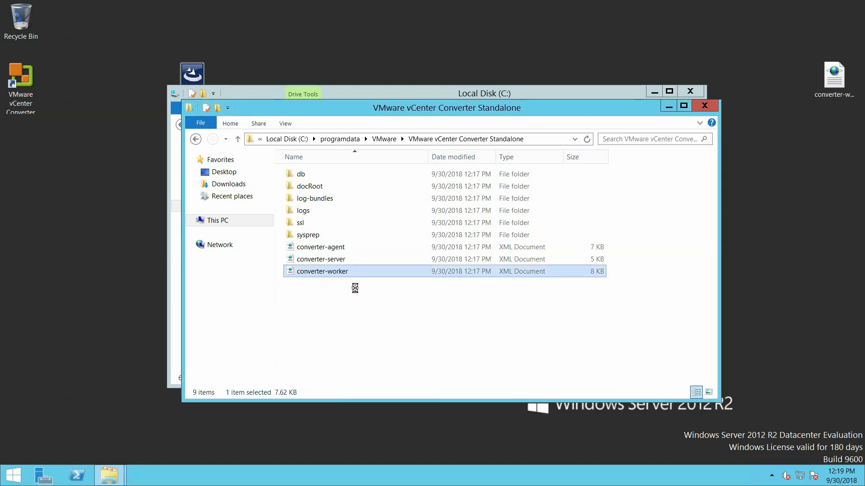
pyautogui.scroll(-1, 284, 182)
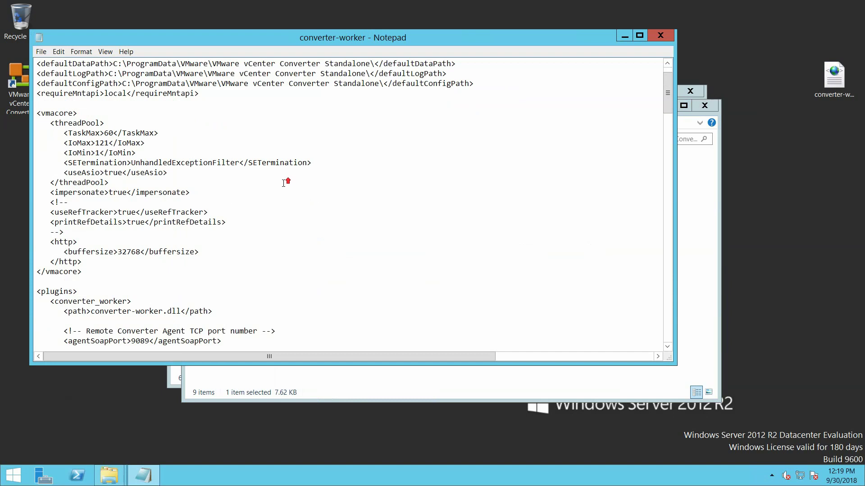
# Search converter-worker for 'usess' to locate the useSsl setting in the nfc section
pyautogui.click(65, 52)
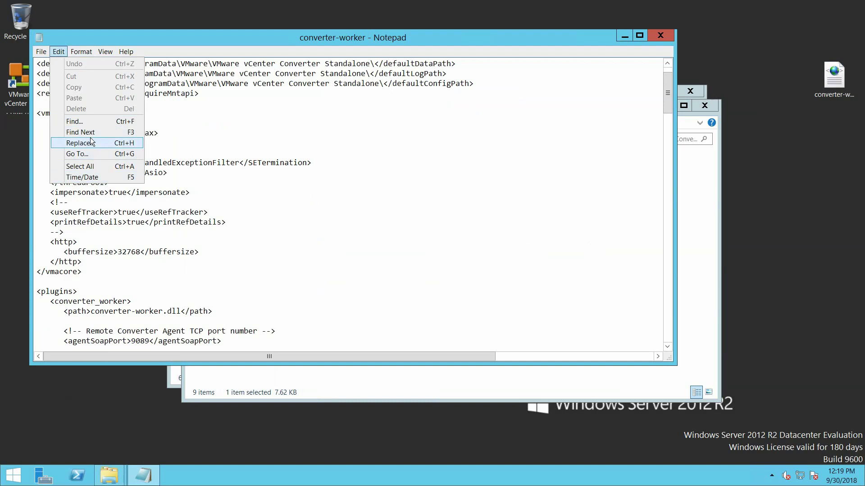
pyautogui.click(90, 124)
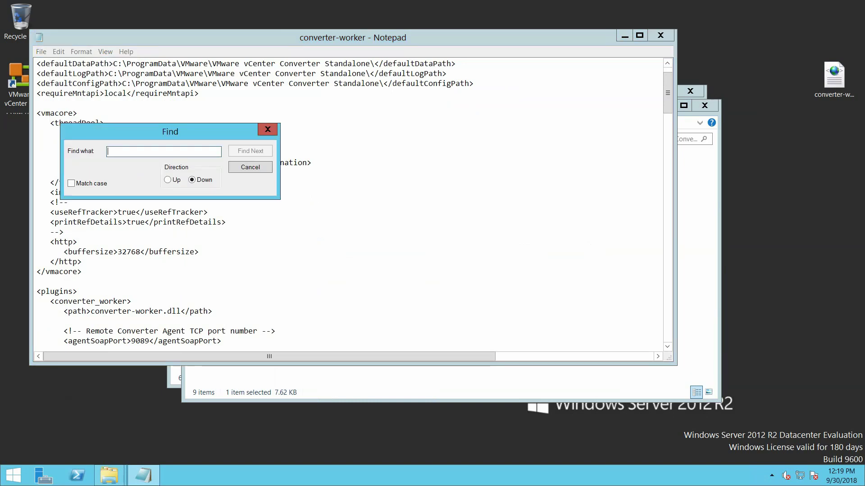
pyautogui.write('usessl')
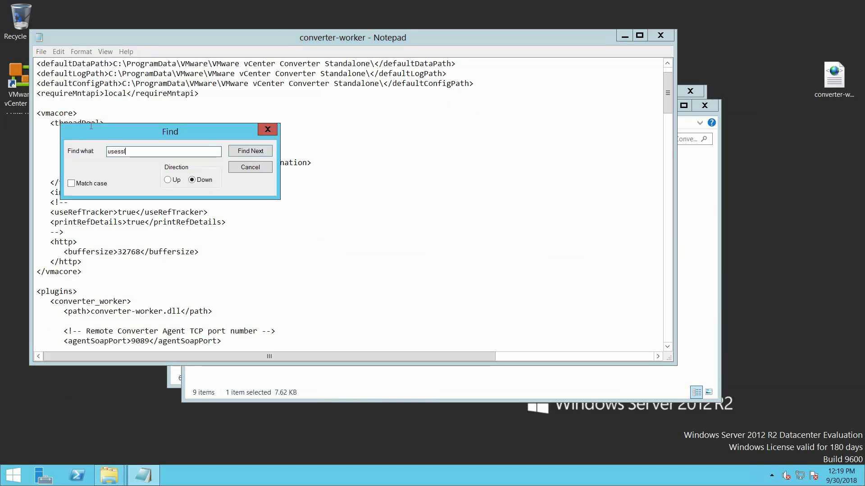
pyautogui.press('Return')
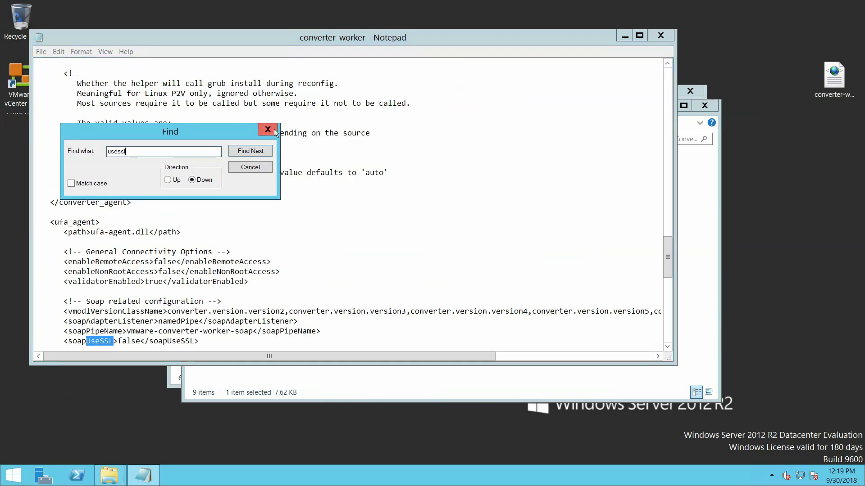
pyautogui.click(275, 131)
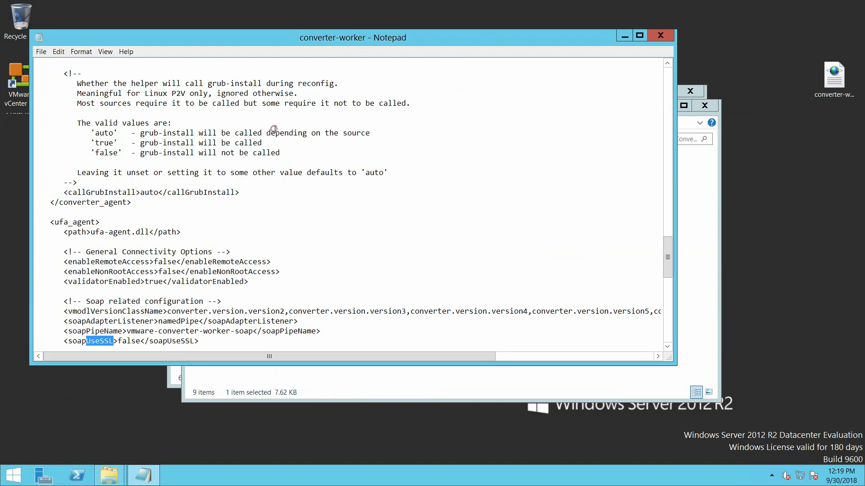
pyautogui.click(645, 34)
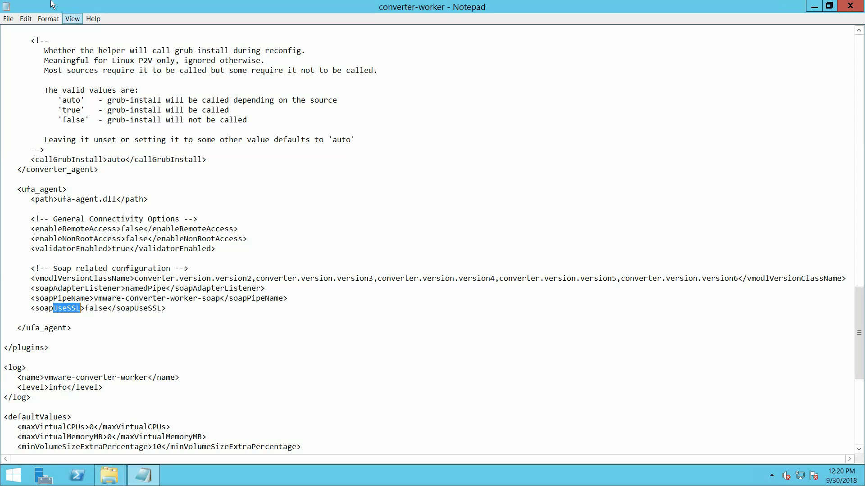
pyautogui.click(27, 19)
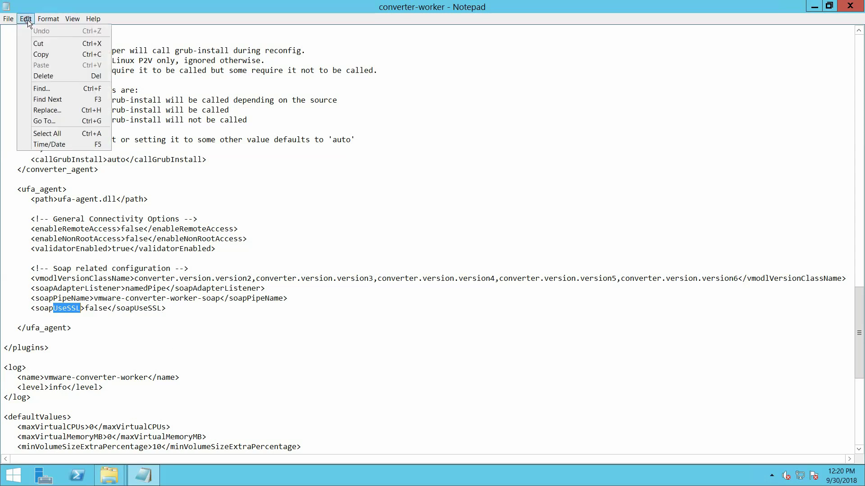
pyautogui.click(48, 99)
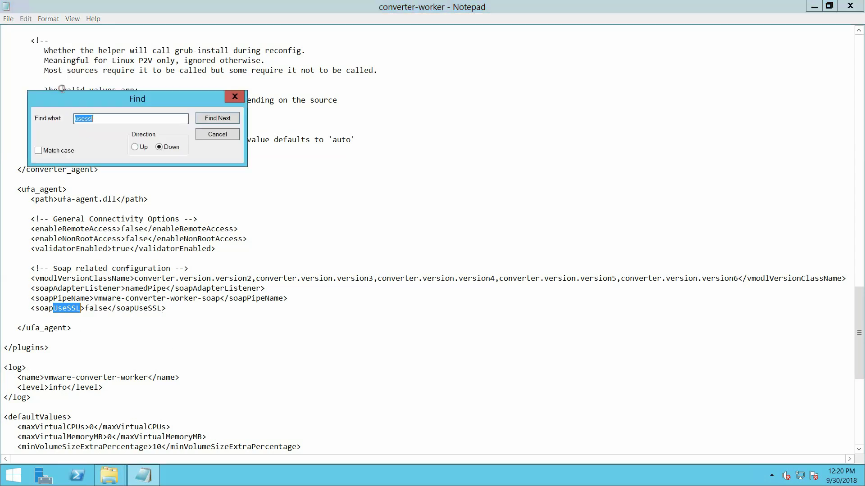
pyautogui.click(221, 119)
pyautogui.click(221, 118)
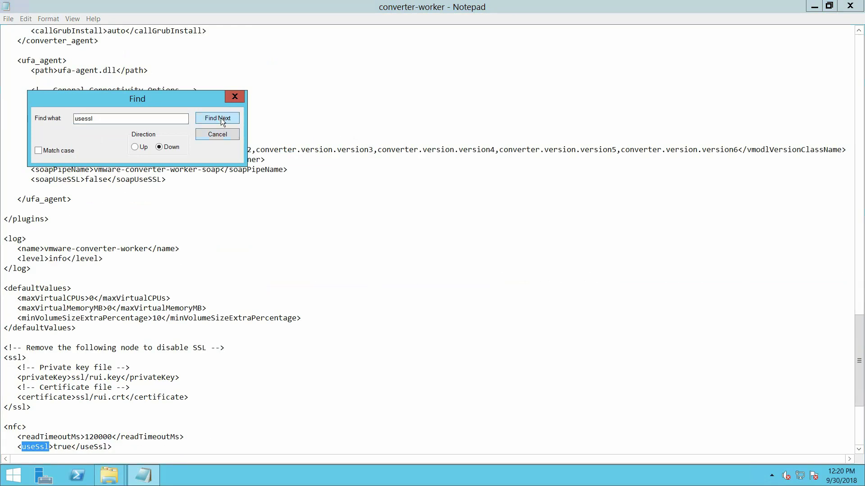
pyautogui.click(234, 97)
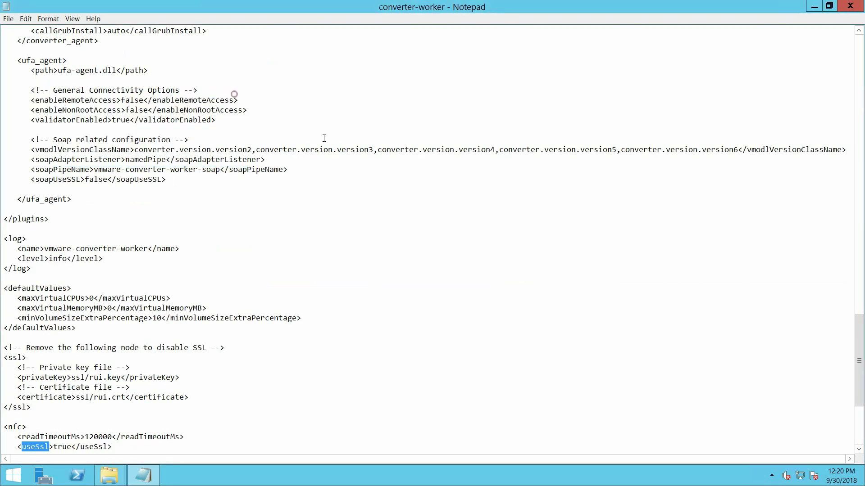
pyautogui.scroll(-1, 214, 223)
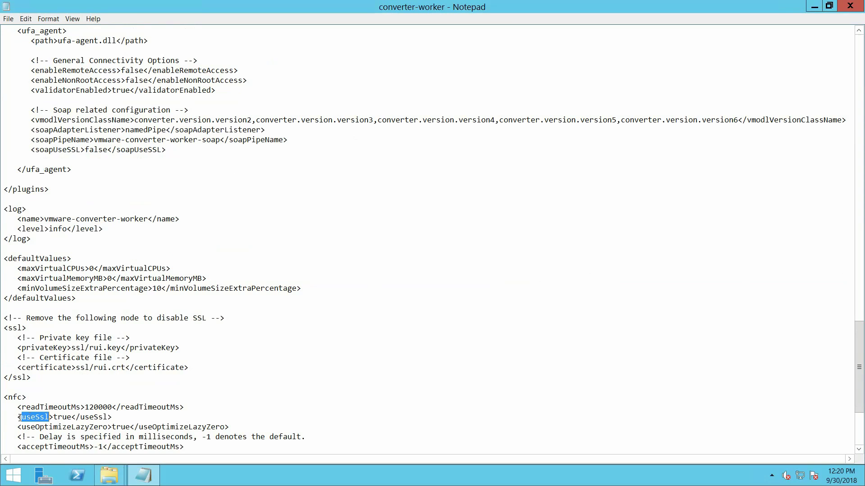
# Change the nfc useSsl value from true to false
pyautogui.click(71, 417)
pyautogui.press('BackSpace')
pyautogui.press('BackSpace')
pyautogui.press('BackSpace')
pyautogui.press('BackSpace')
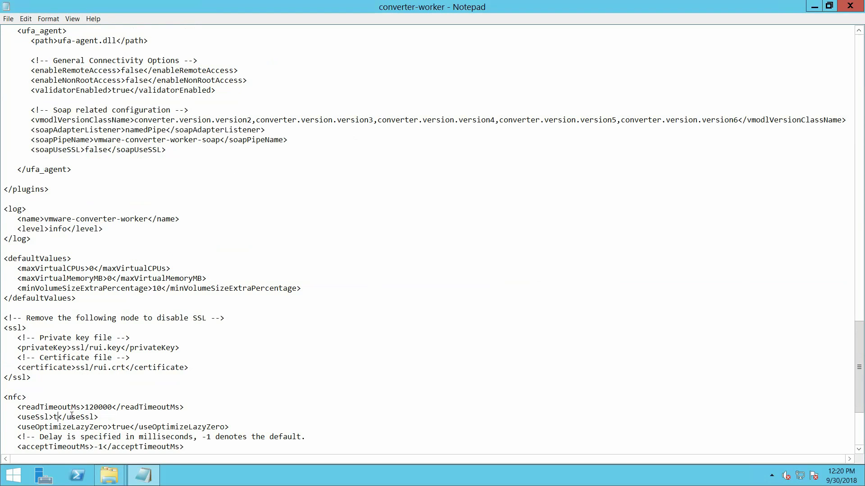
pyautogui.write('false')
pyautogui.click(293, 360)
pyautogui.scroll(-4, 296, 360)
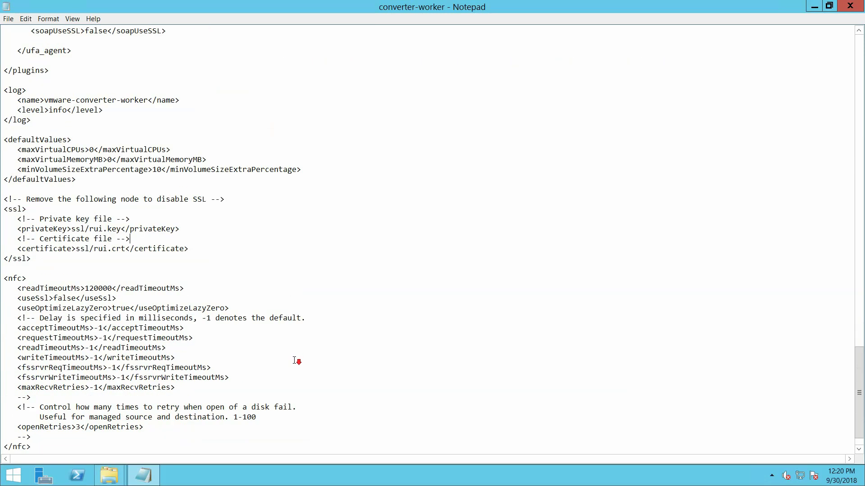
pyautogui.scroll(-1, 296, 361)
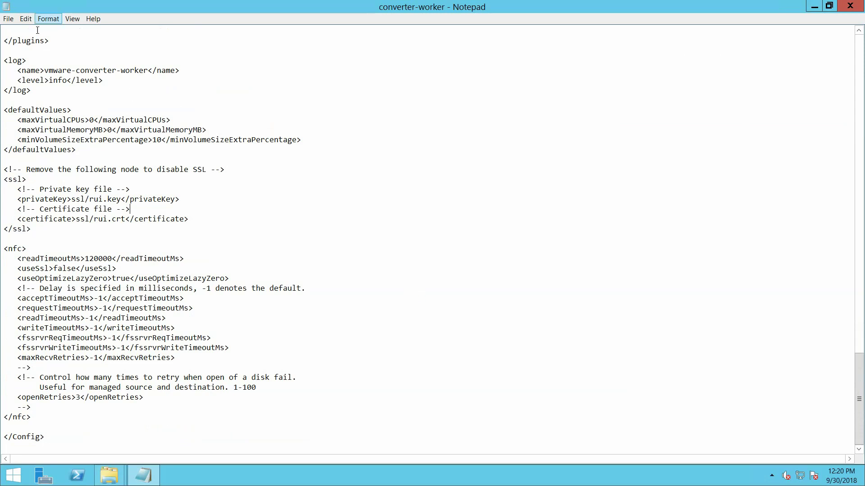
# Confirm no other usessl matches remain, then save converter-worker and close Notepad
pyautogui.click(25, 18)
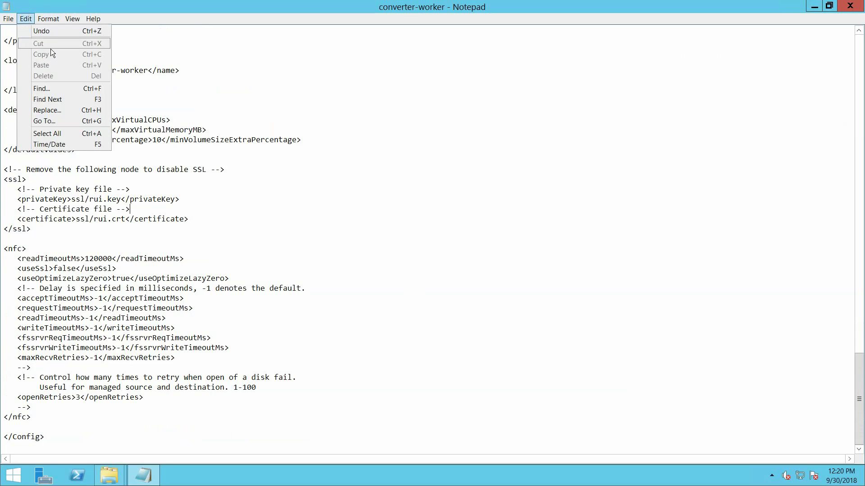
pyautogui.click(51, 84)
pyautogui.click(234, 118)
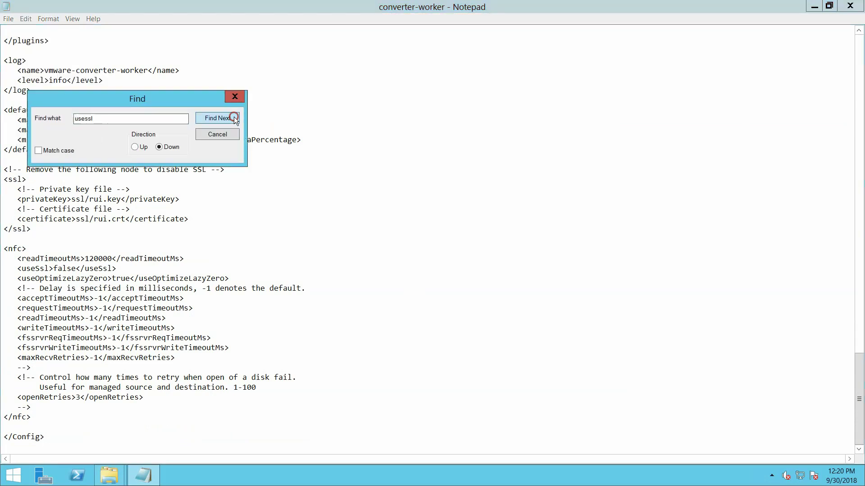
pyautogui.click(234, 118)
pyautogui.click(234, 118)
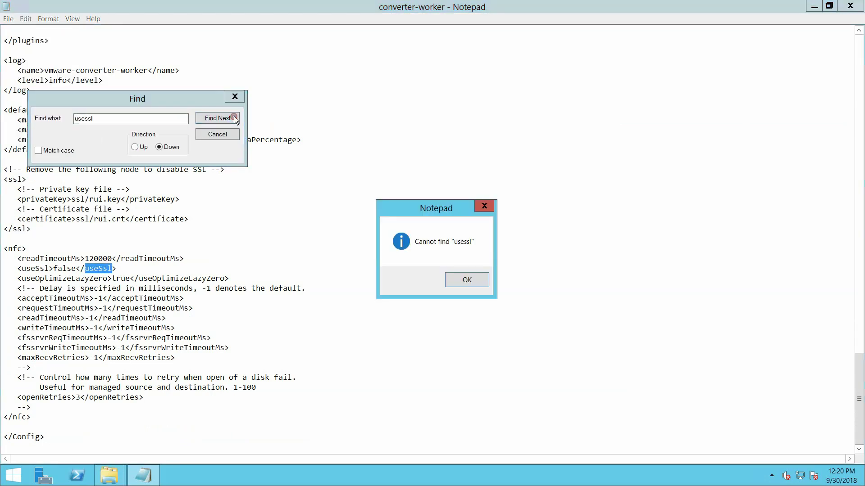
pyautogui.click(478, 279)
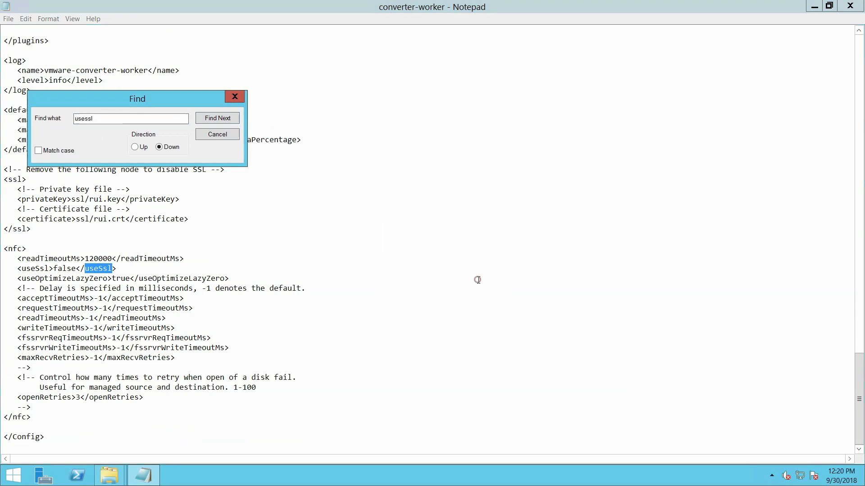
pyautogui.click(222, 133)
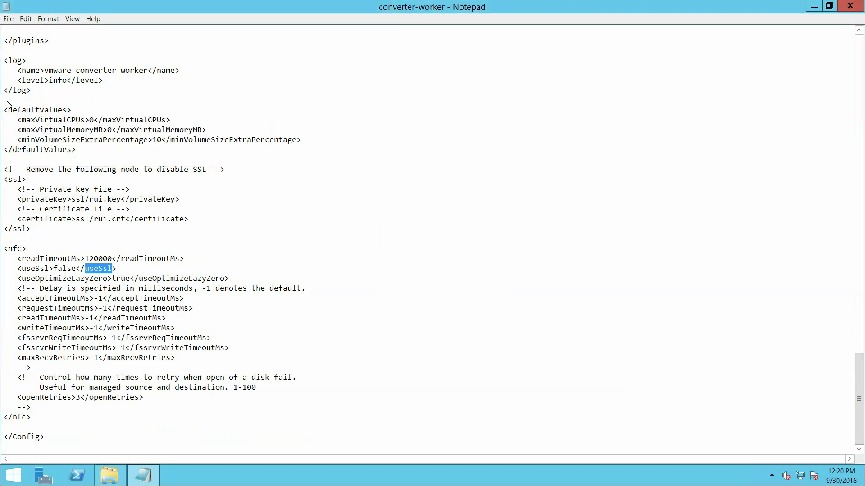
pyautogui.click(8, 18)
pyautogui.click(53, 53)
pyautogui.click(850, 6)
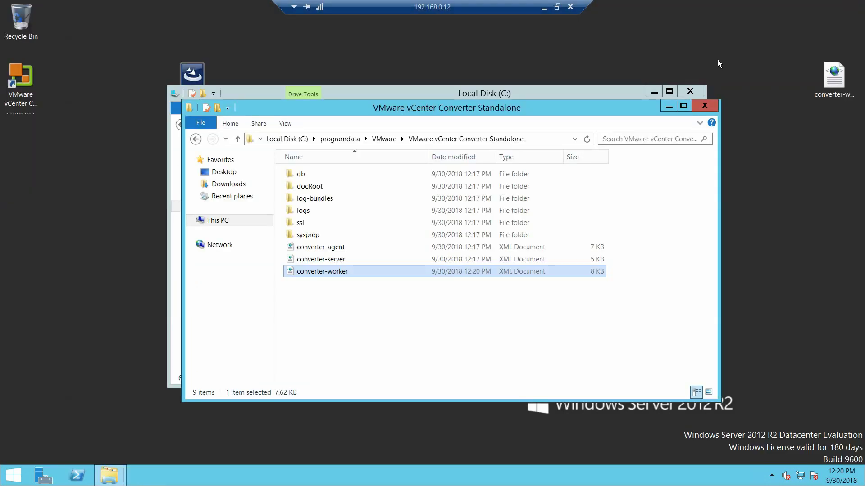
# Open converter-worker in Internet Explorer and step through its 'ssl' matches
pyautogui.doubleClick(314, 274)
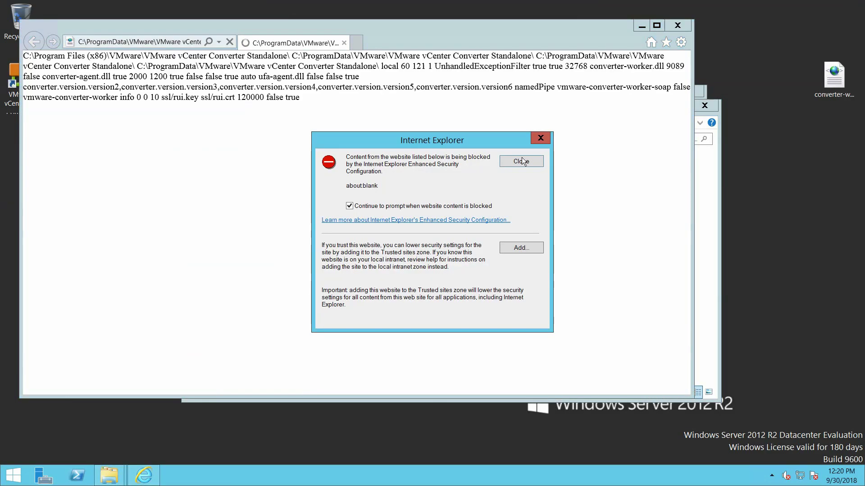
pyautogui.click(534, 161)
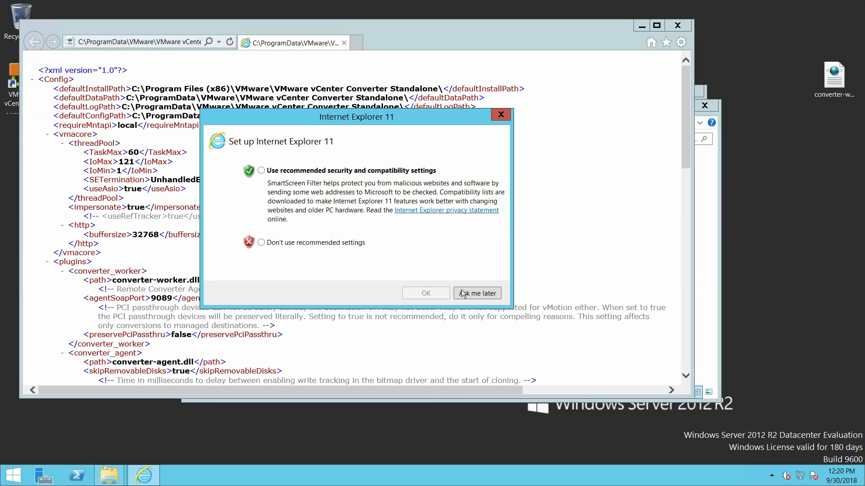
pyautogui.click(477, 293)
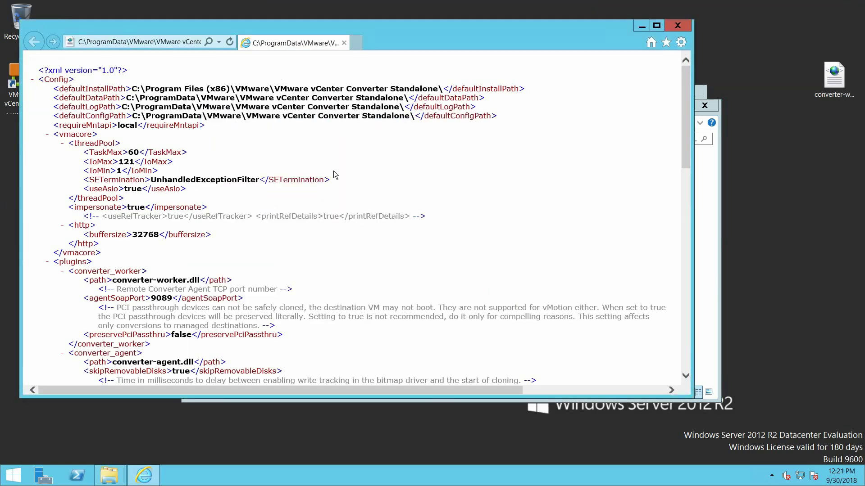
pyautogui.hotkey('ctrl', 'f')
pyautogui.write('ssl')
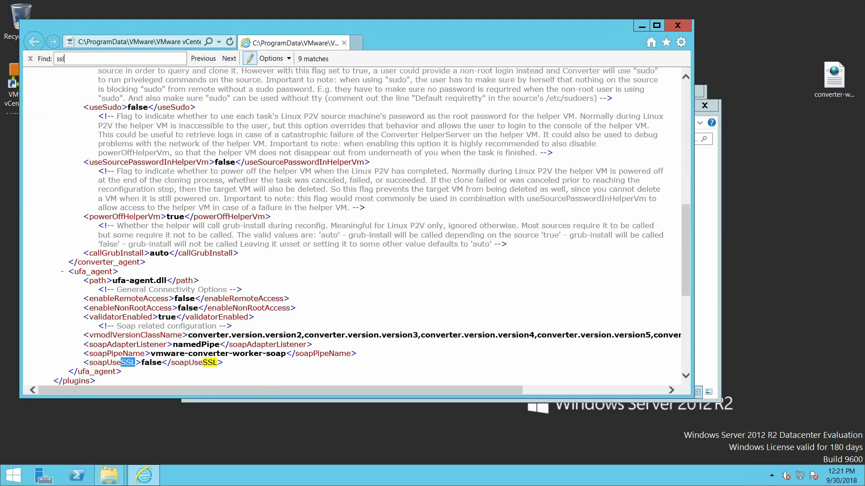
pyautogui.press('Return')
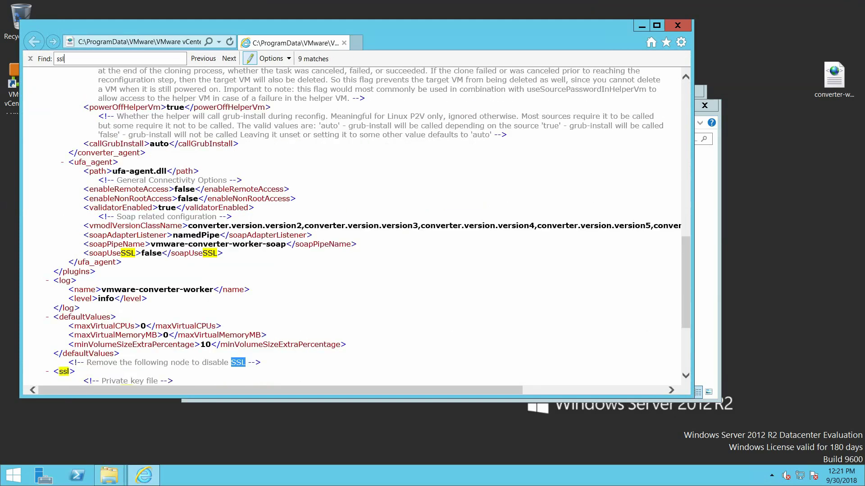
pyautogui.press('Return')
pyautogui.press('Return')
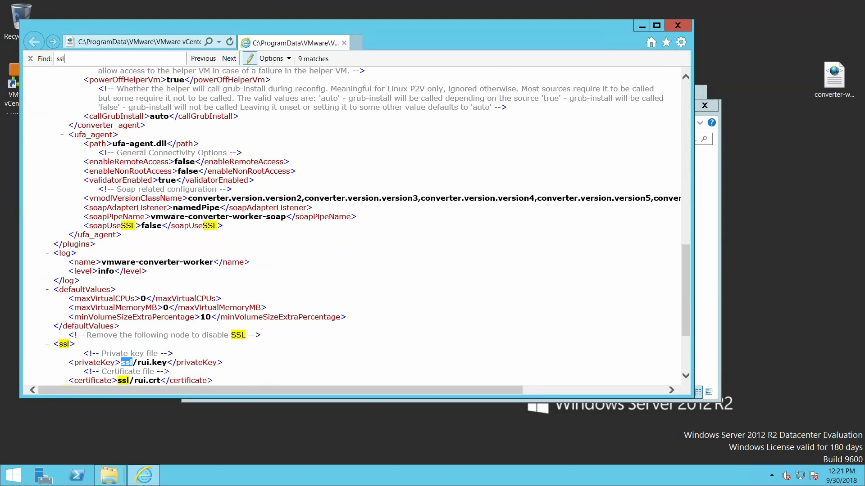
pyautogui.press('Return')
# Search 'usessl', confirm the nfc useSsl value reads false, and close Internet Explorer
pyautogui.press('BackSpace')
pyautogui.press('BackSpace')
pyautogui.press('BackSpace')
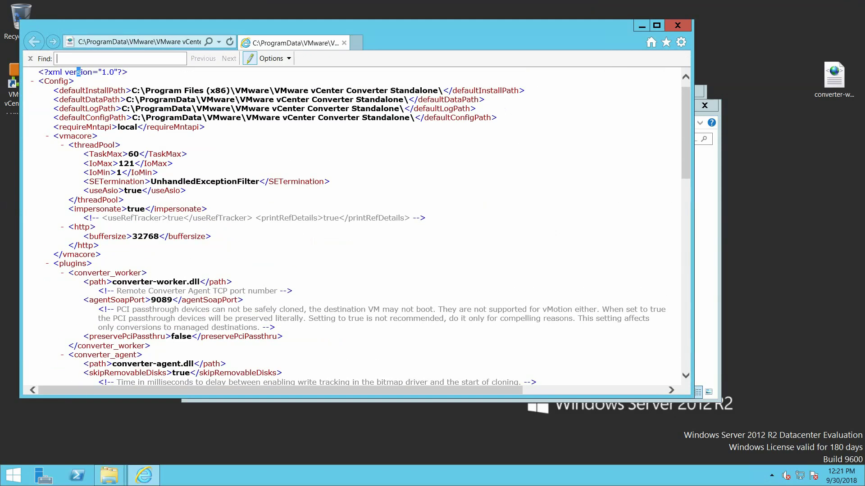
pyautogui.write('usessl')
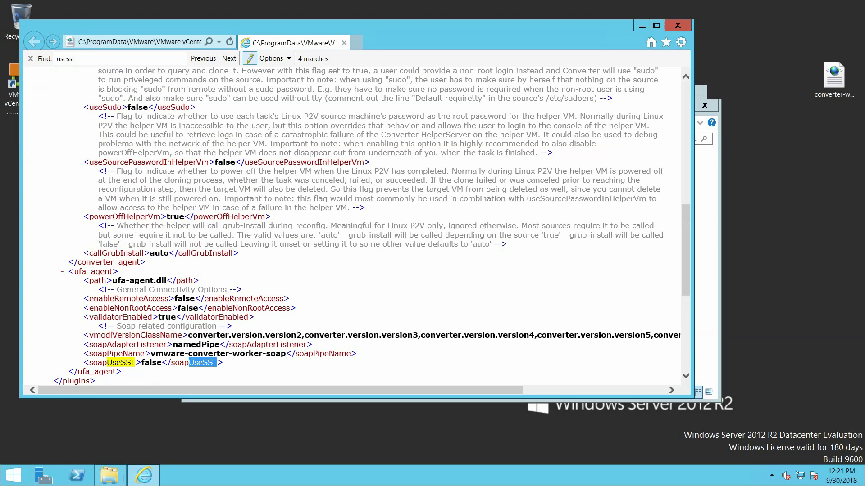
pyautogui.press('Return')
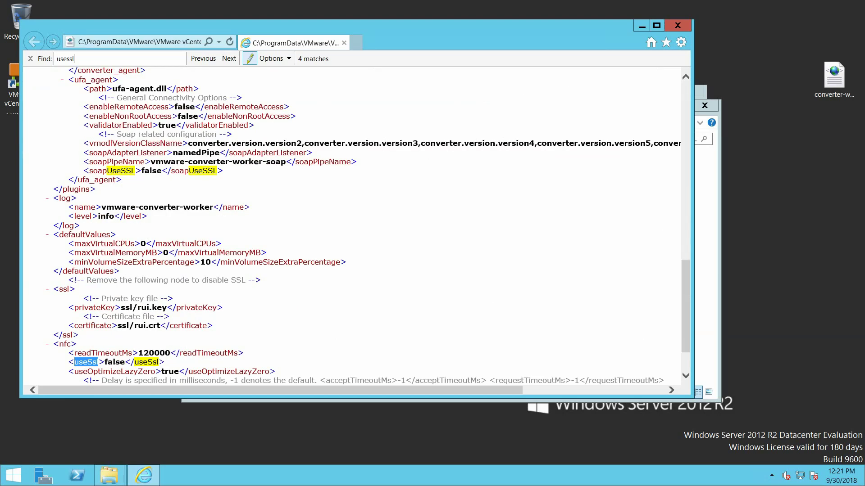
pyautogui.click(678, 26)
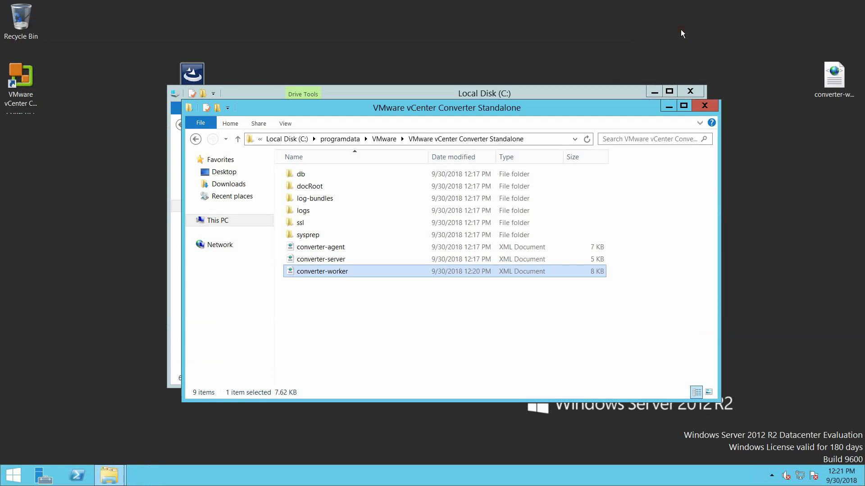
# Close the Explorer windows and launch the vCenter Converter client from its desktop shortcut
pyautogui.click(705, 108)
pyautogui.click(692, 94)
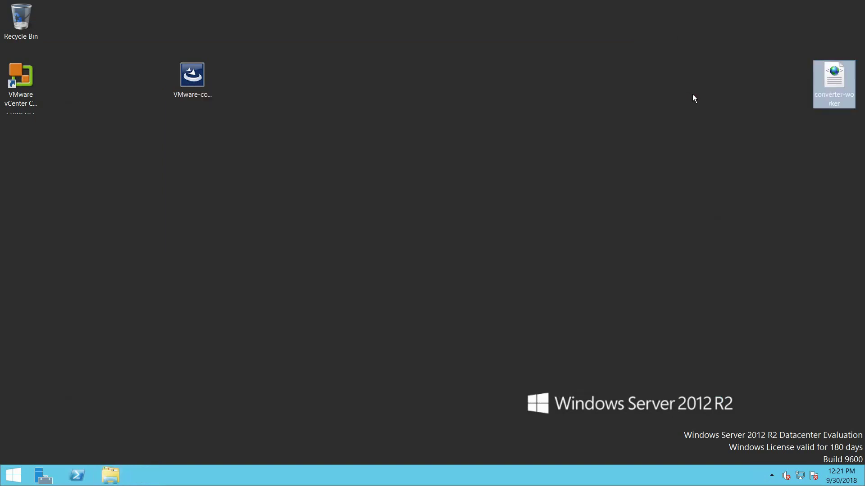
pyautogui.click(315, 199)
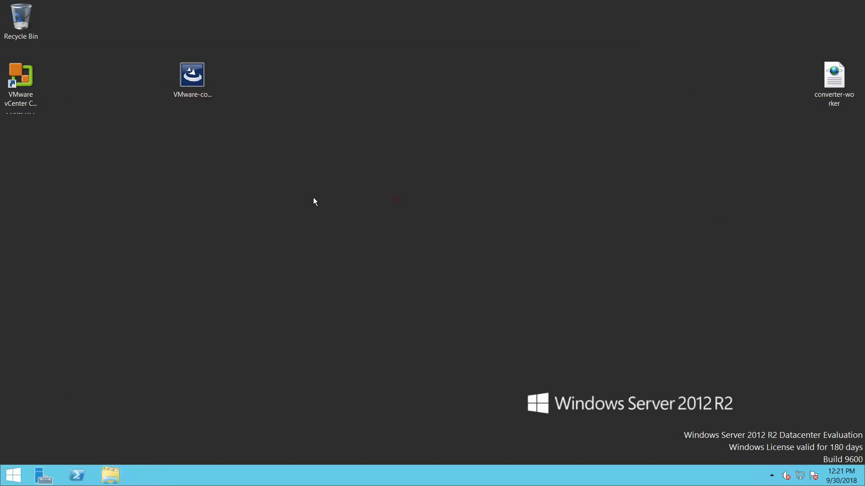
pyautogui.click(26, 80)
pyautogui.doubleClick(26, 77)
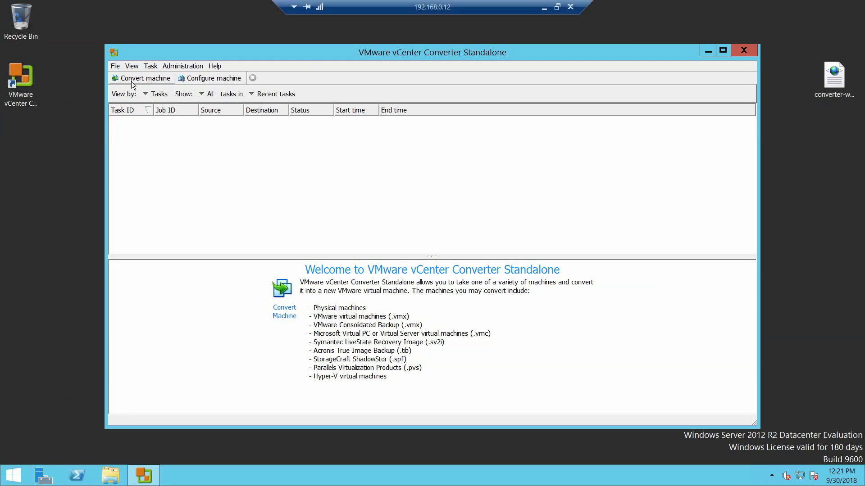
# Start Convert machine with a Powered-on machine source set to This local machine
pyautogui.click(160, 80)
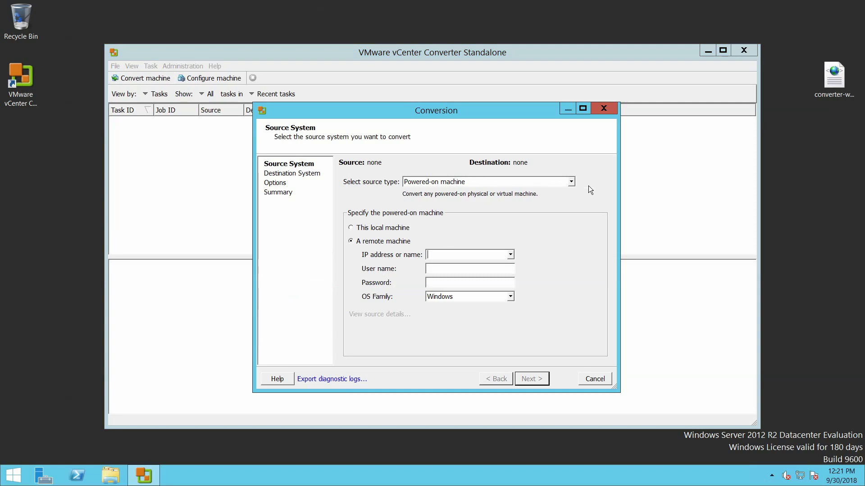
pyautogui.click(572, 182)
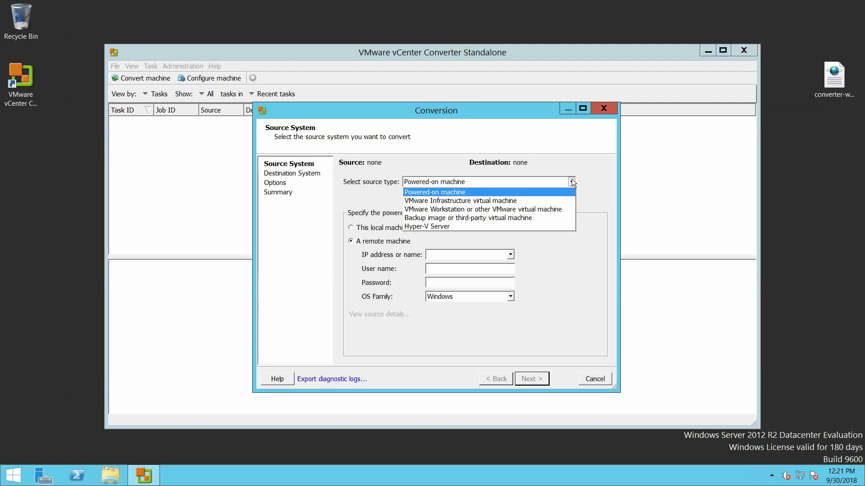
pyautogui.click(572, 180)
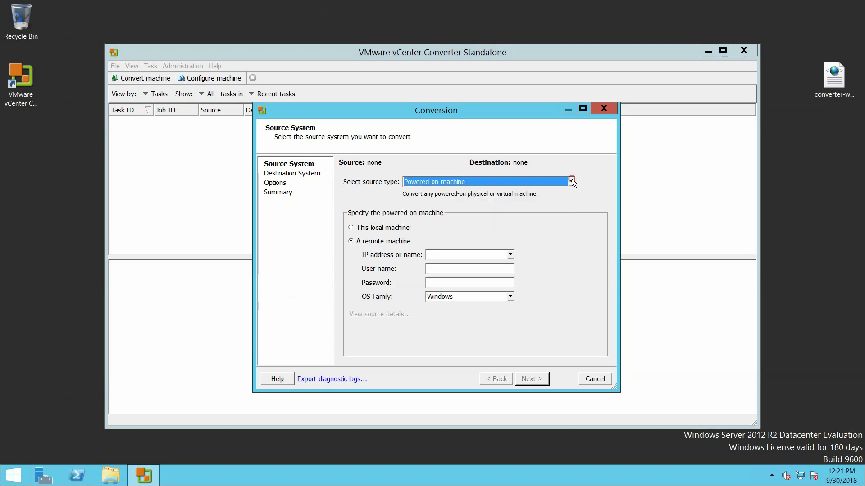
pyautogui.click(481, 253)
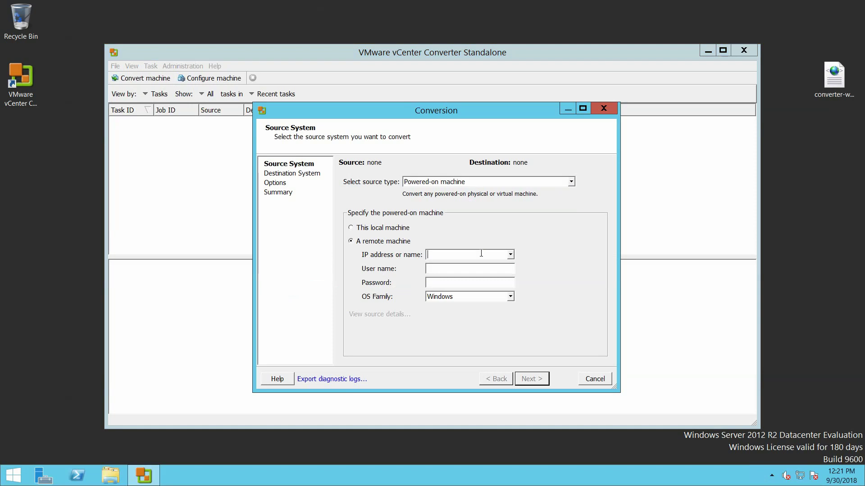
pyautogui.click(382, 229)
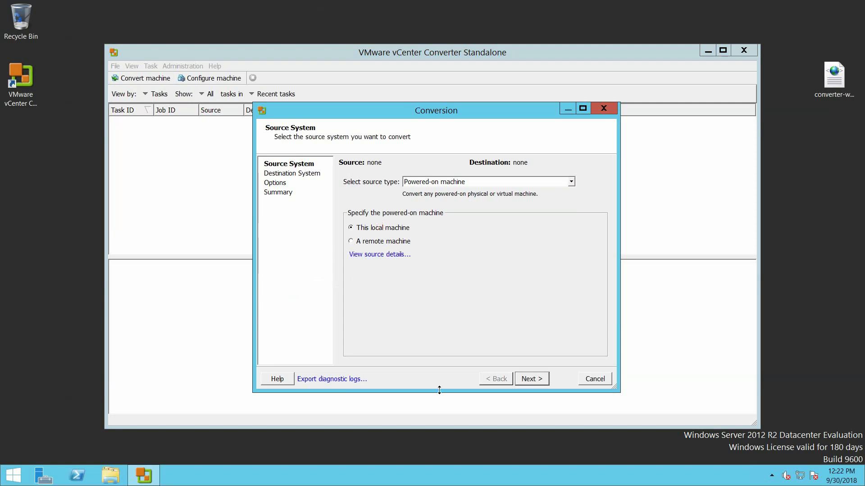
# Set destination server vcenter001 with the administrator user name and password, and connect
pyautogui.click(538, 377)
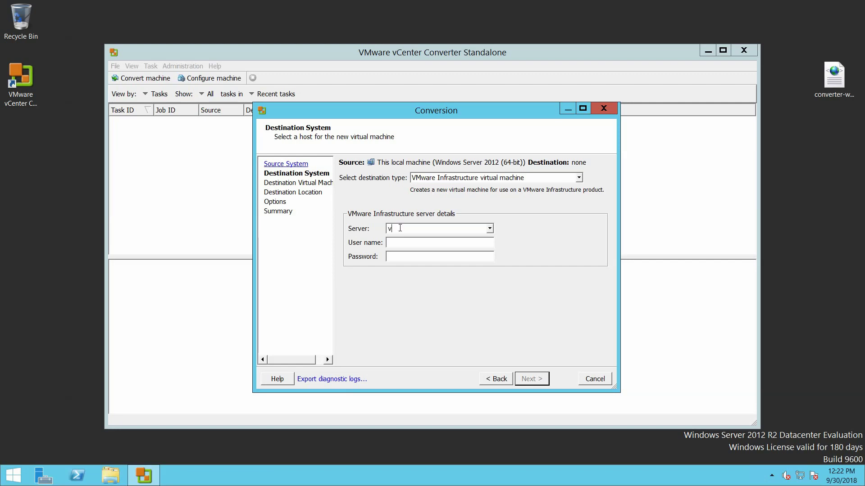
pyautogui.write('vcentr')
pyautogui.press('BackSpace')
pyautogui.write('ter')
pyautogui.write('001')
pyautogui.press('Tab')
pyautogui.write('********')
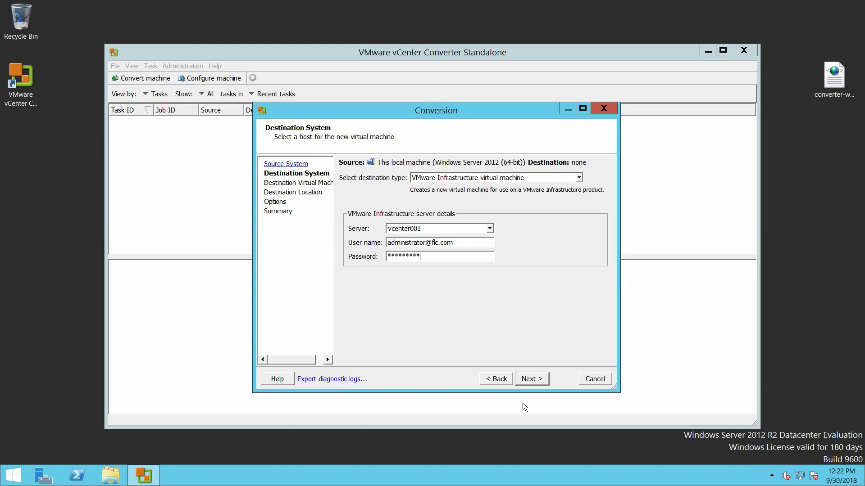
pyautogui.click(536, 379)
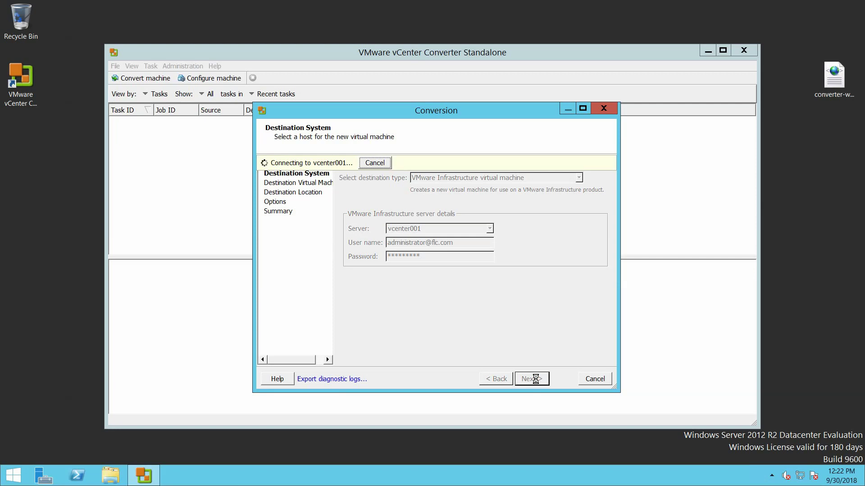
# Suppress future security warnings for vcenter001 and ignore its certificate warning
pyautogui.rightClick(10, 477)
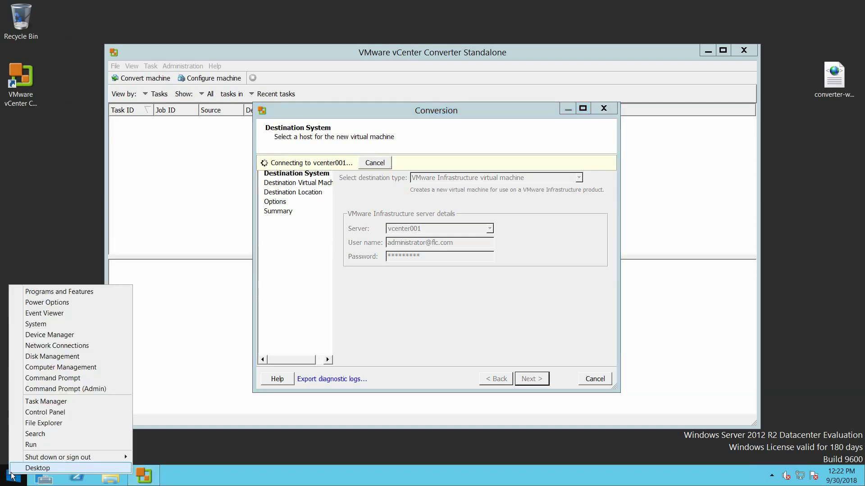
pyautogui.click(58, 447)
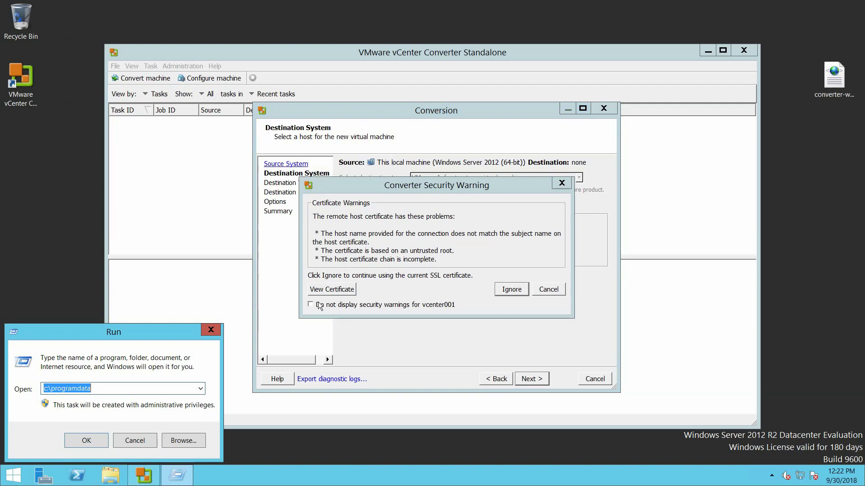
pyautogui.click(210, 330)
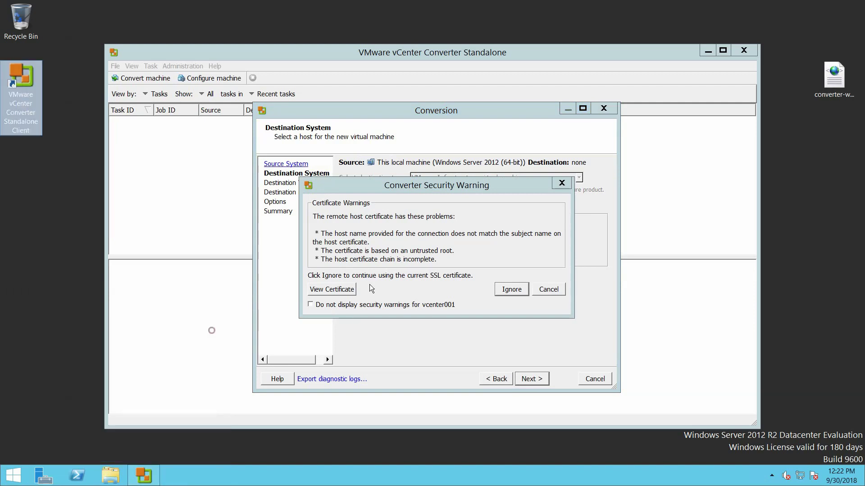
pyautogui.click(384, 304)
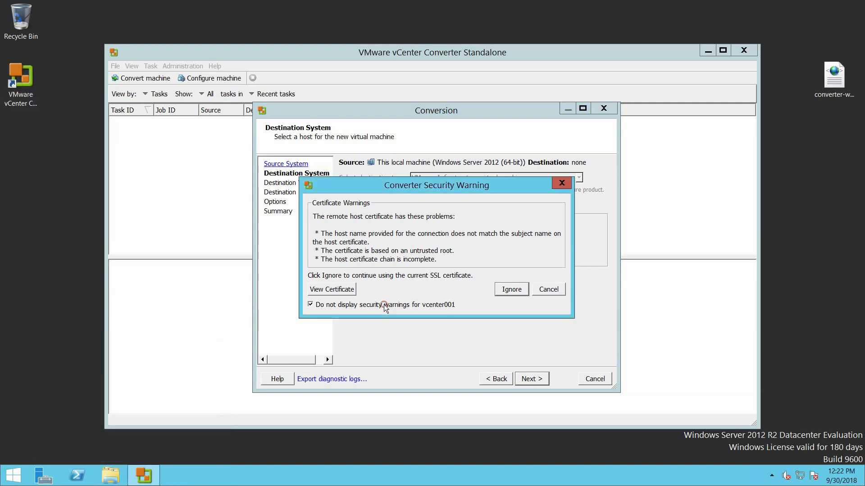
pyautogui.click(509, 291)
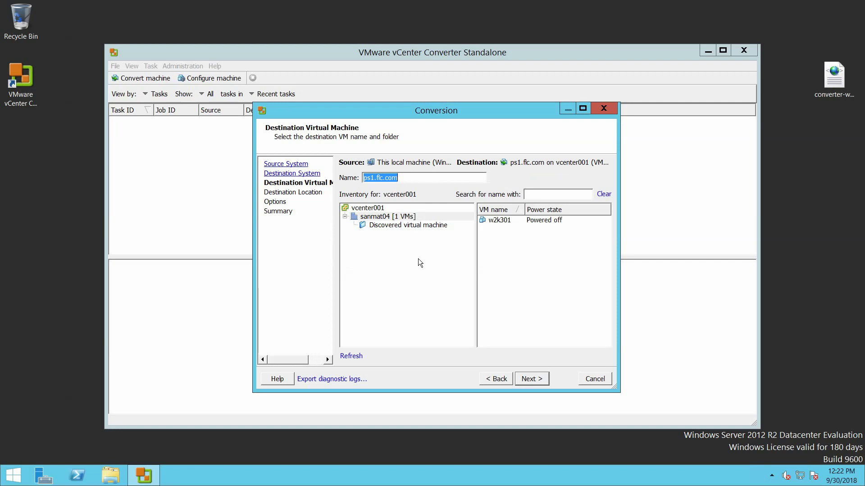
# Keep the VM name ps1.flc.com and place it in the sanmat04 inventory folder
pyautogui.click(413, 179)
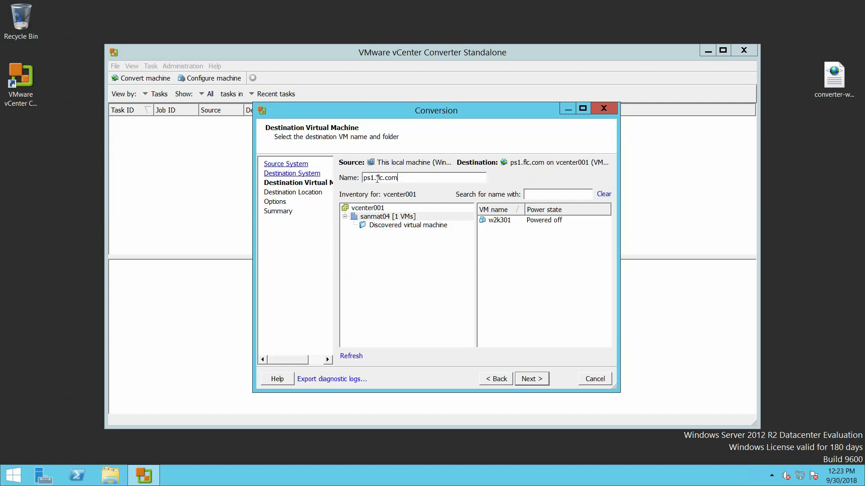
pyautogui.moveTo(408, 180); pyautogui.dragTo(339, 177)
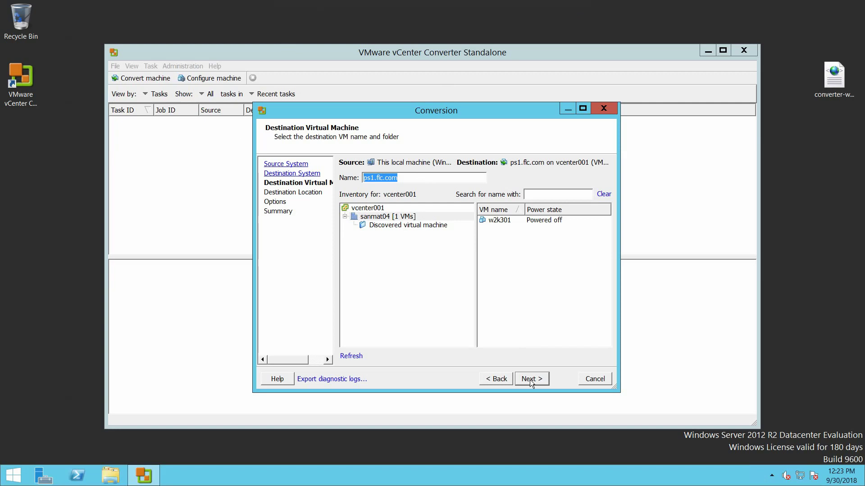
pyautogui.click(388, 217)
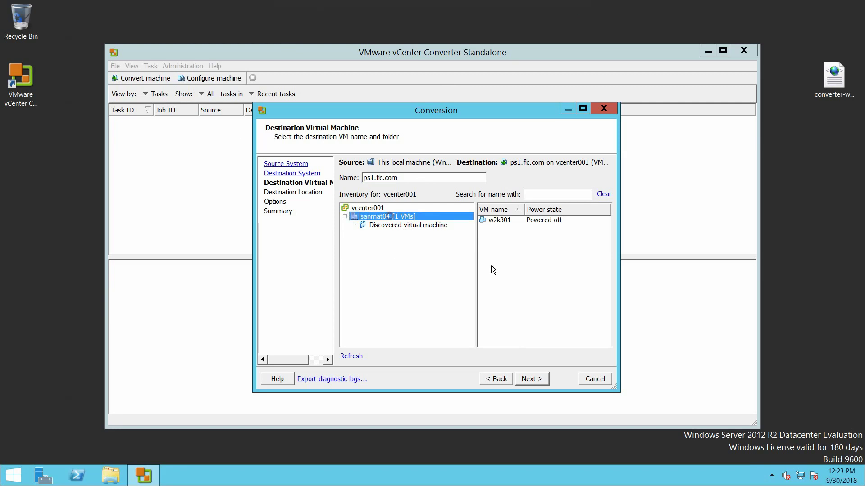
pyautogui.click(532, 378)
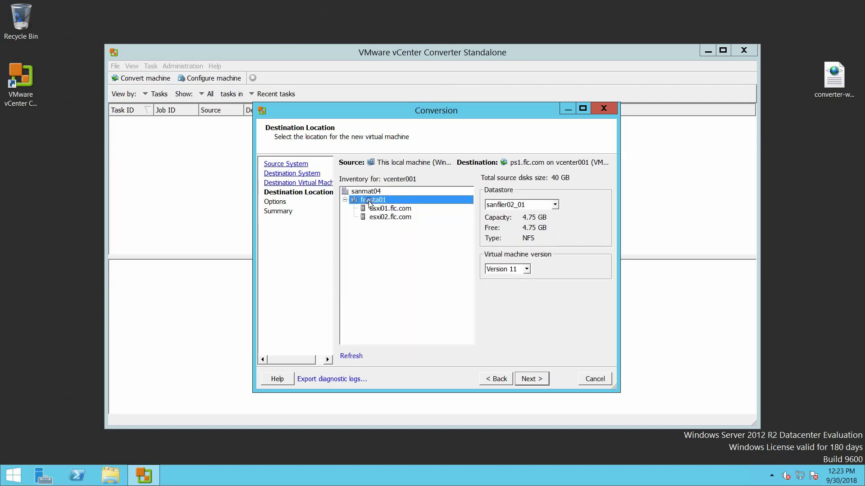
# Store the new VM on the vsan01 datastore with virtual machine Version 11
pyautogui.click(556, 204)
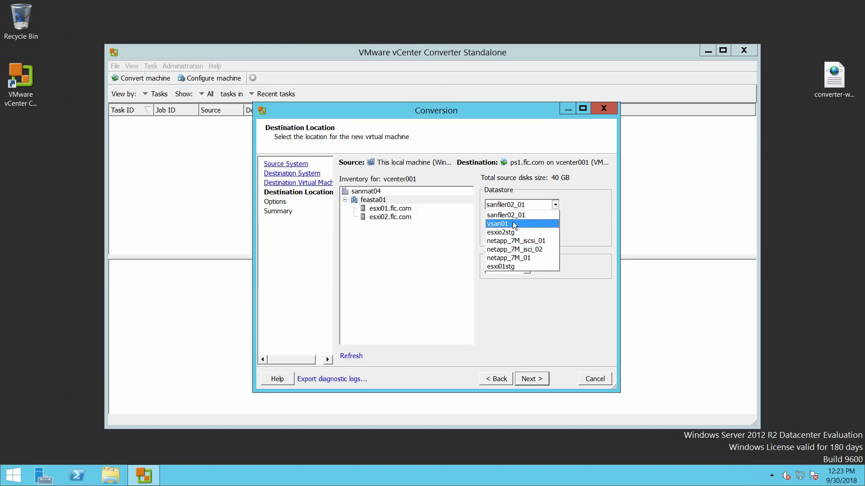
pyautogui.click(514, 223)
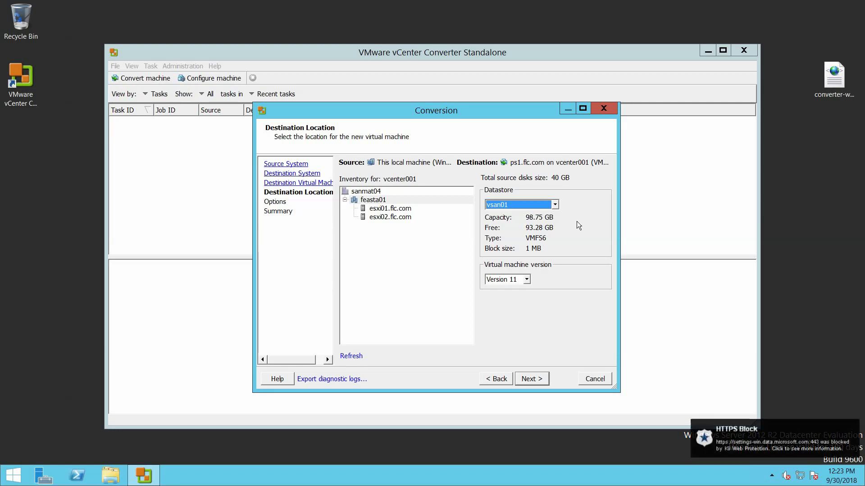
pyautogui.click(555, 206)
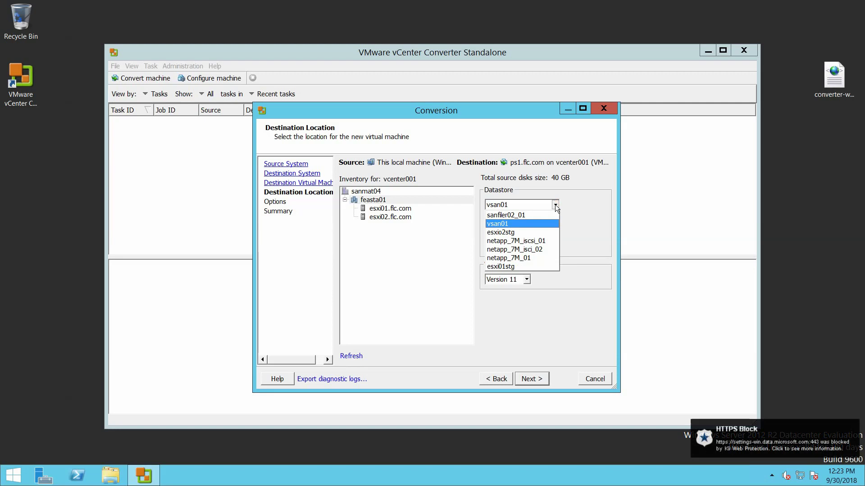
pyautogui.click(555, 205)
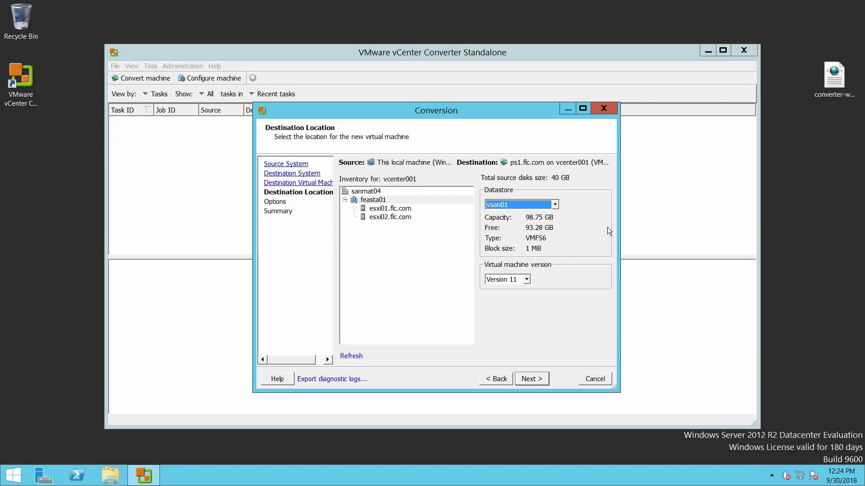
pyautogui.click(527, 279)
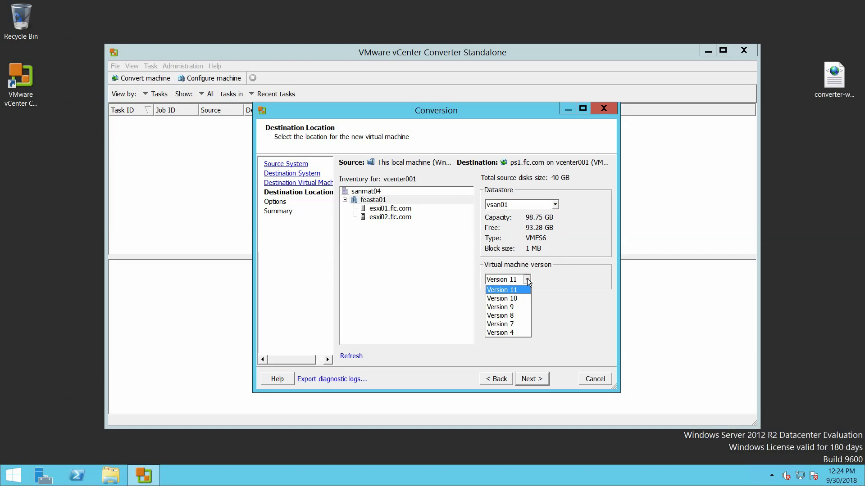
pyautogui.click(527, 278)
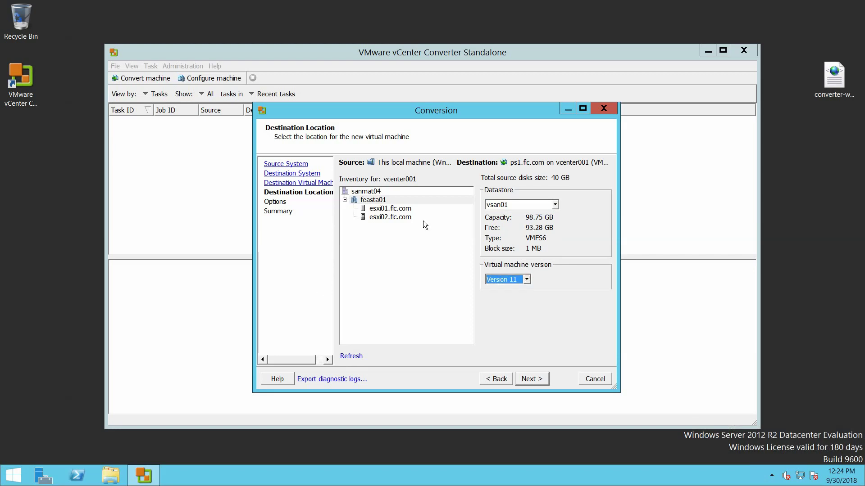
pyautogui.click(532, 379)
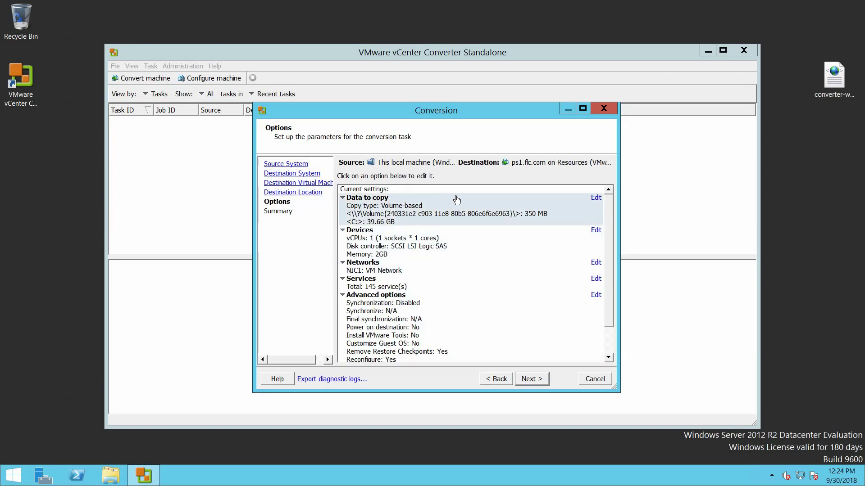
# Edit Data to copy and set the data copy type to Select volumes to copy
pyautogui.click(412, 208)
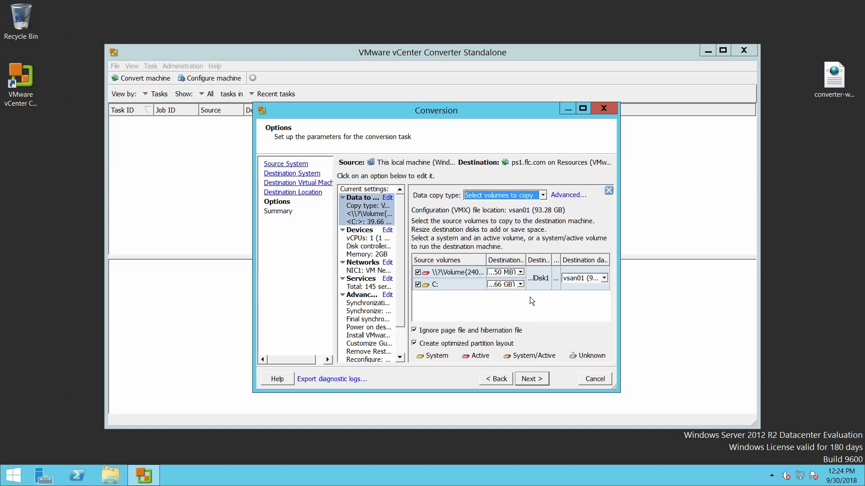
pyautogui.click(544, 195)
pyautogui.click(545, 195)
# Check the C: volume and 40 GB destination disk layout, then view memory and network devices
pyautogui.click(569, 195)
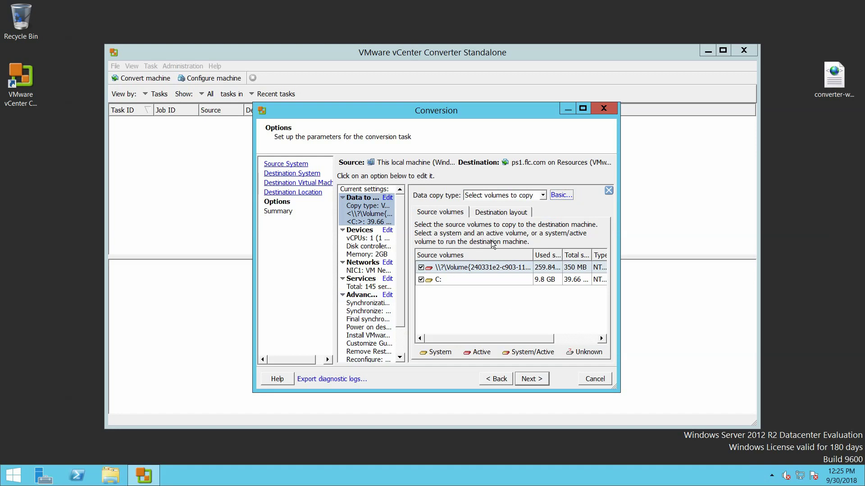
pyautogui.click(489, 213)
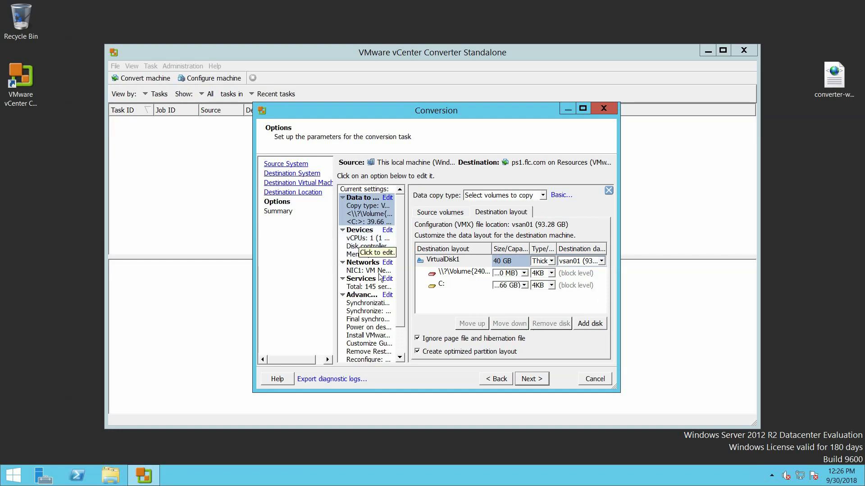
pyautogui.click(360, 242)
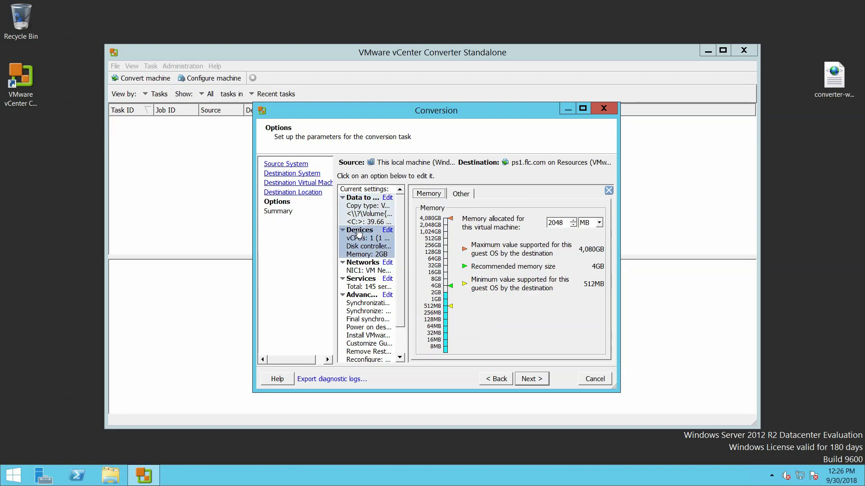
pyautogui.click(363, 271)
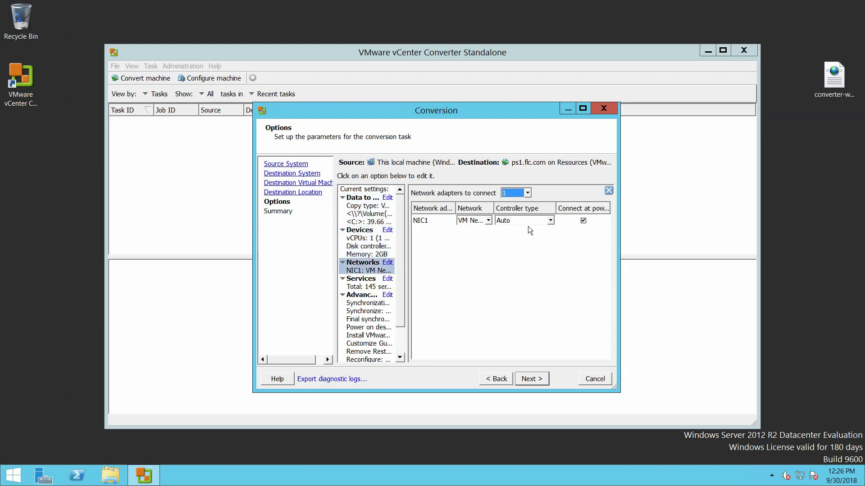
# Keep NIC1 mapped to VM Network
pyautogui.click(488, 221)
pyautogui.click(490, 224)
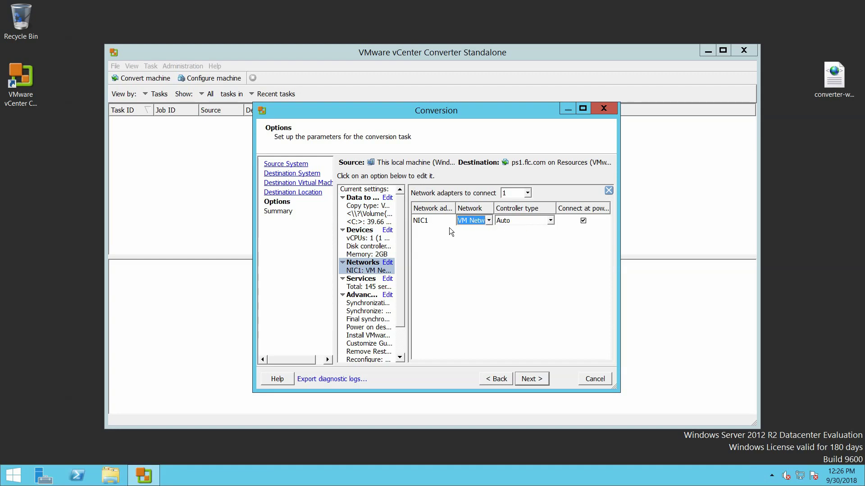
# In a maximized window, sort the 145 source services with Started first and scroll through them
pyautogui.click(356, 279)
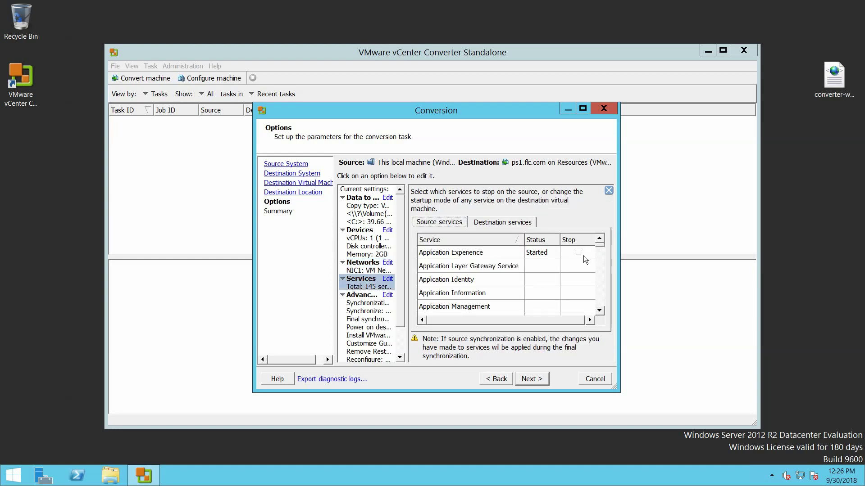
pyautogui.click(583, 108)
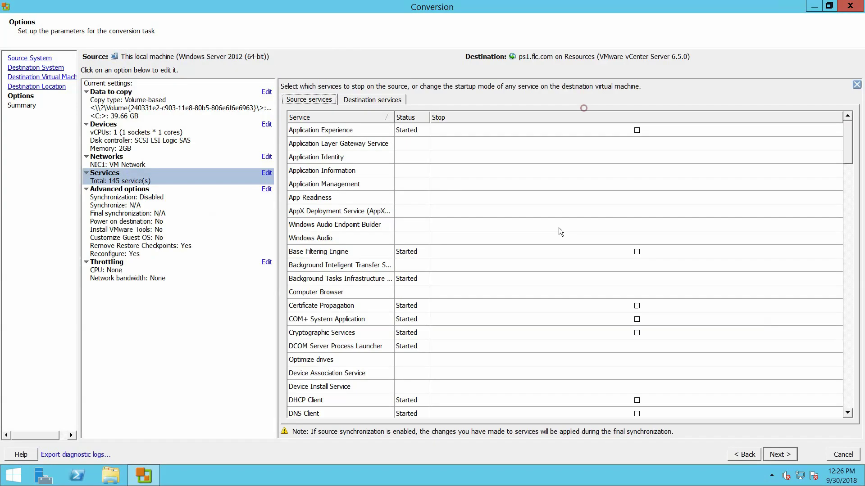
pyautogui.click(415, 116)
pyautogui.click(415, 116)
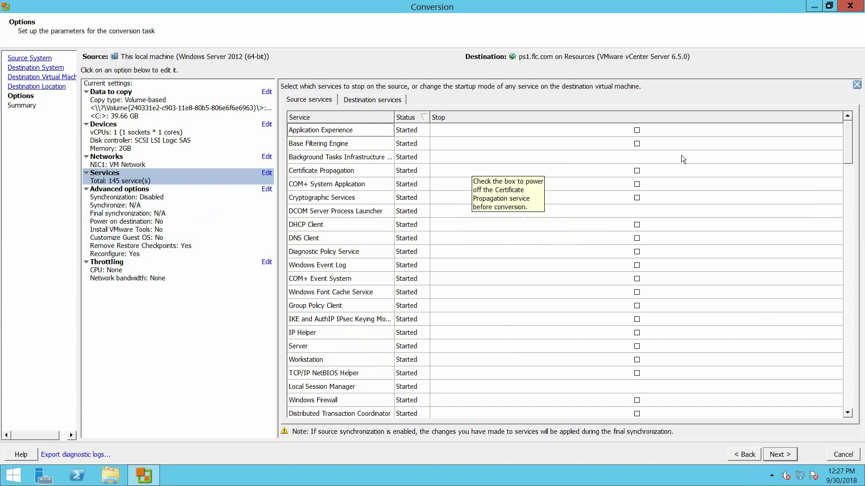
pyautogui.click(637, 184)
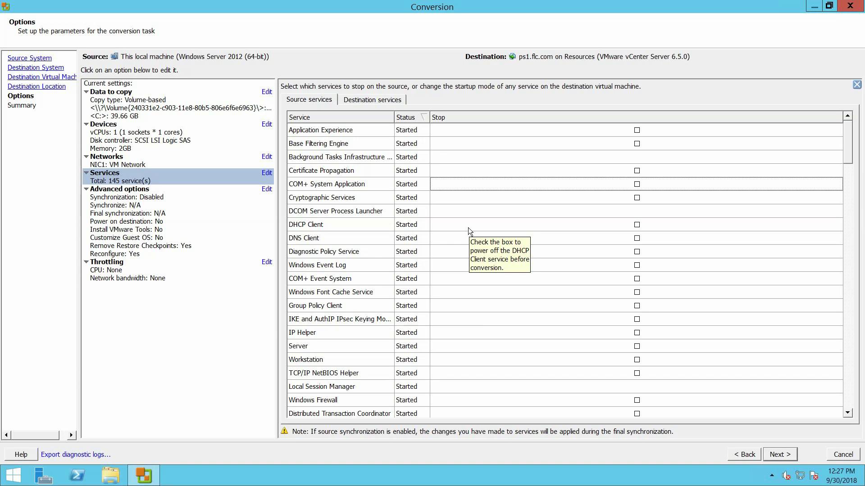
pyautogui.scroll(-2, 406, 320)
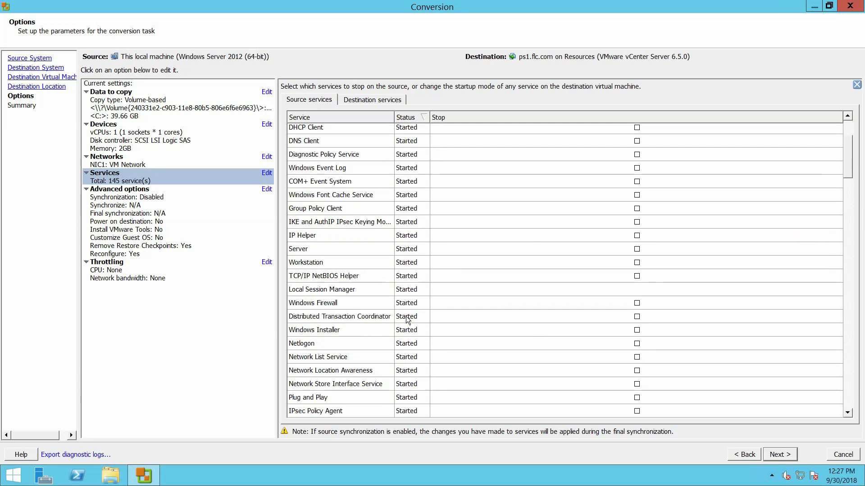
pyautogui.scroll(-5, 408, 319)
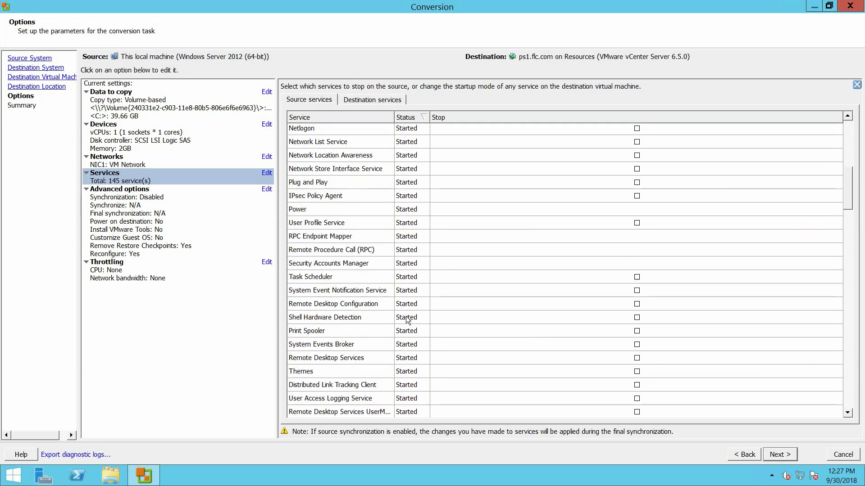
pyautogui.scroll(-10, 408, 321)
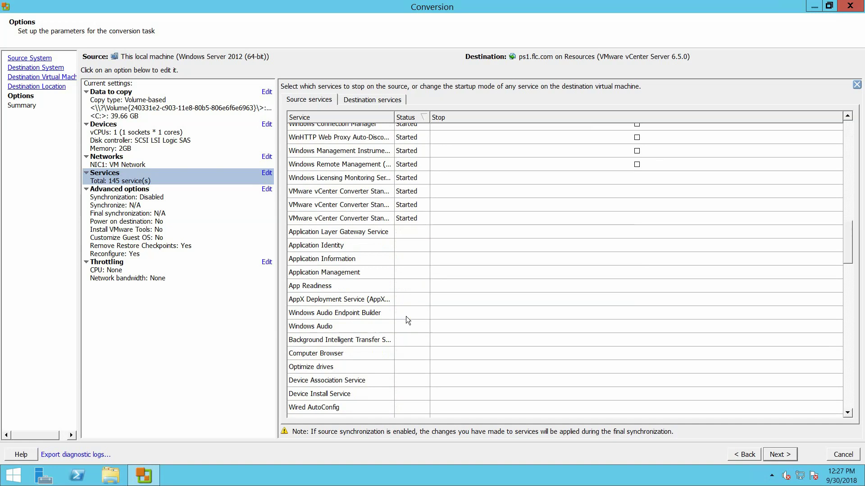
pyautogui.scroll(2, 407, 320)
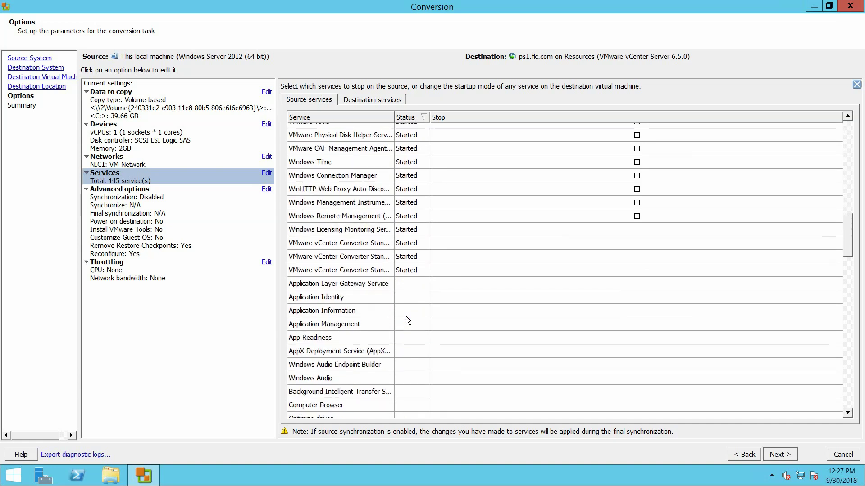
pyautogui.scroll(2, 407, 320)
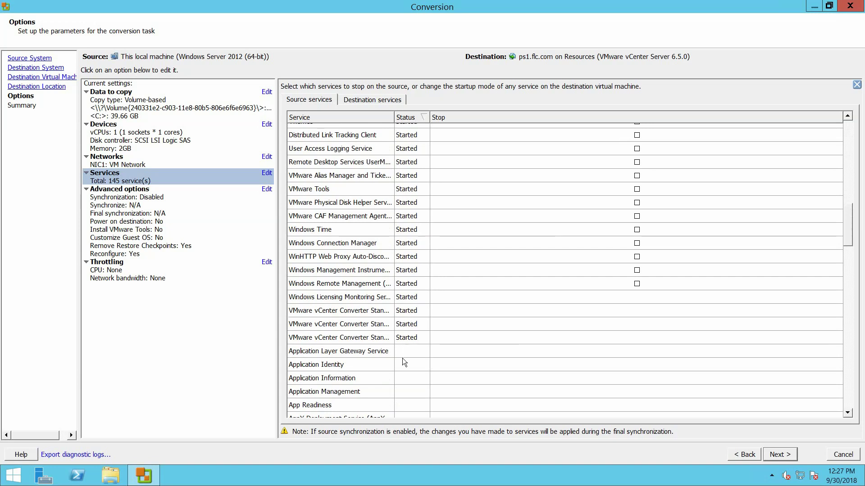
pyautogui.scroll(10, 493, 206)
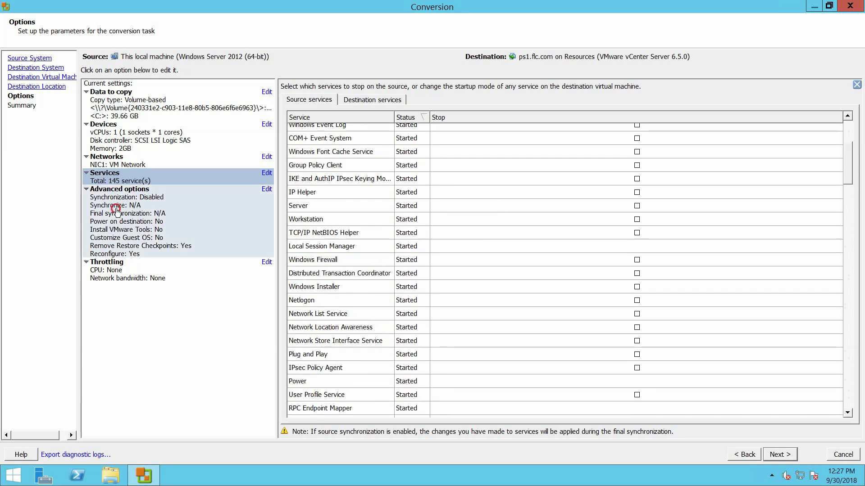
# Set post-conversion to power on the destination machine, leaving Install VMware Tools unchecked
pyautogui.click(117, 211)
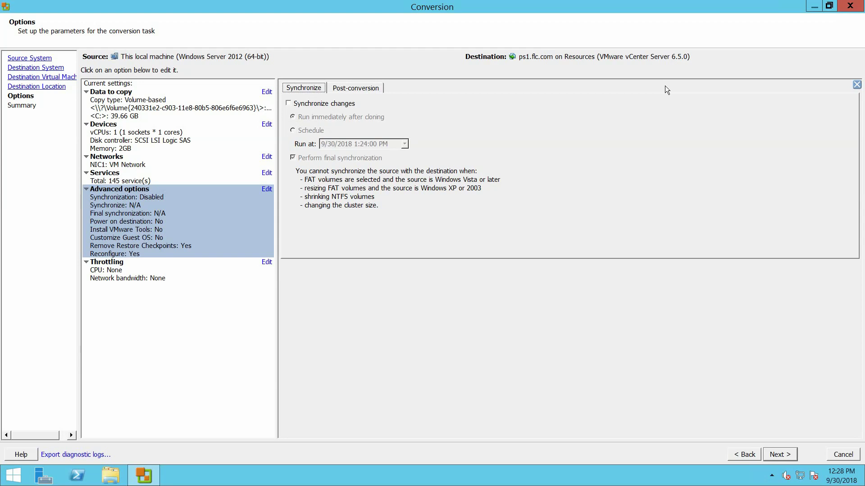
pyautogui.click(357, 88)
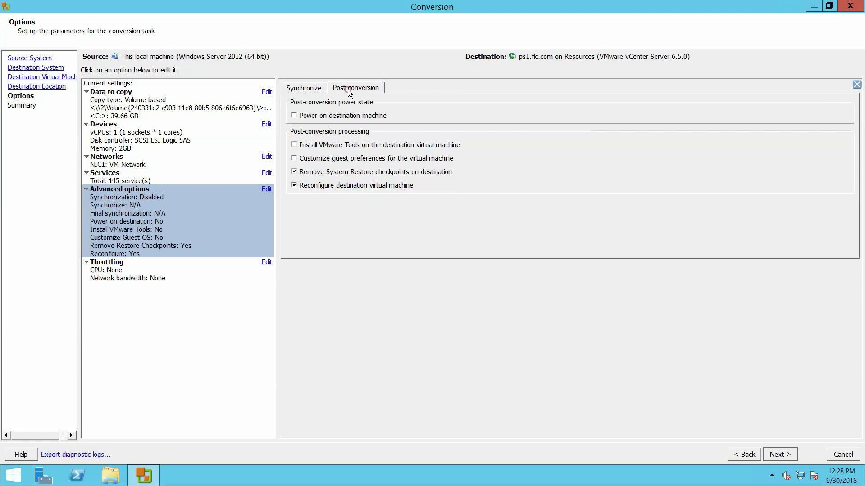
pyautogui.click(329, 115)
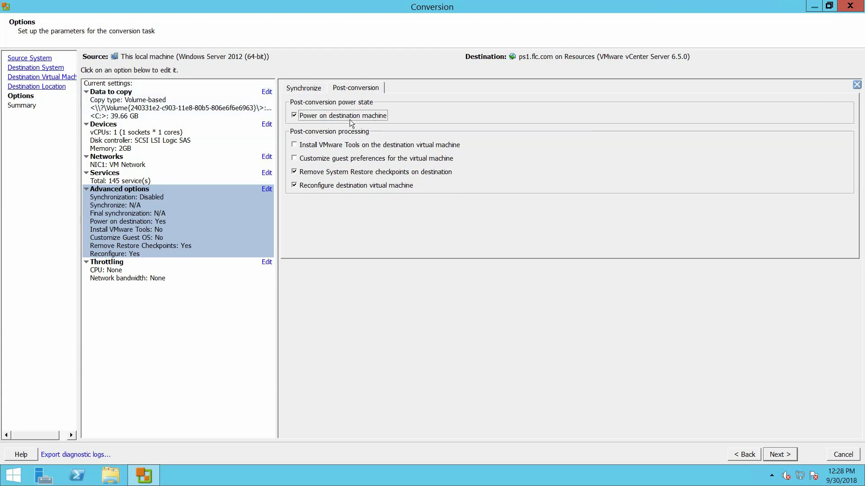
pyautogui.click(329, 148)
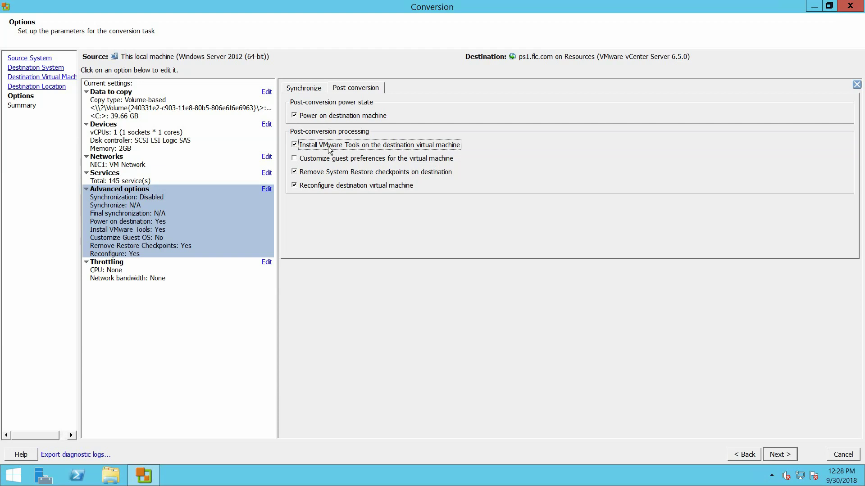
pyautogui.click(294, 144)
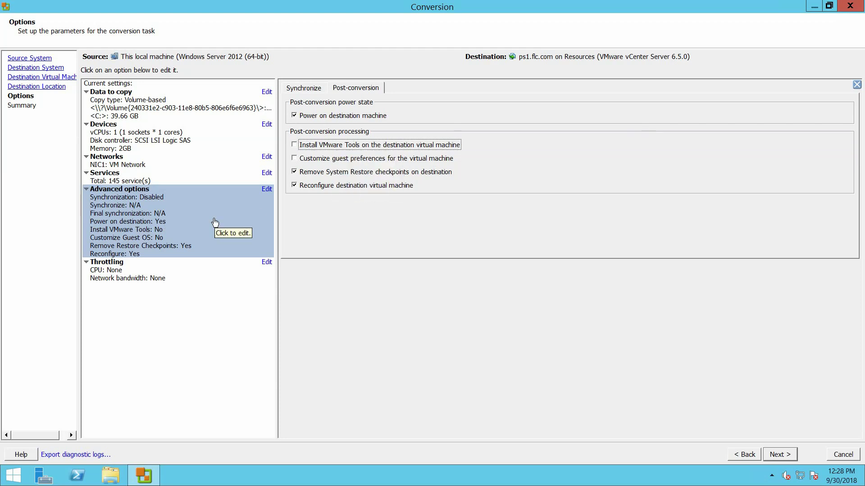
pyautogui.click(118, 265)
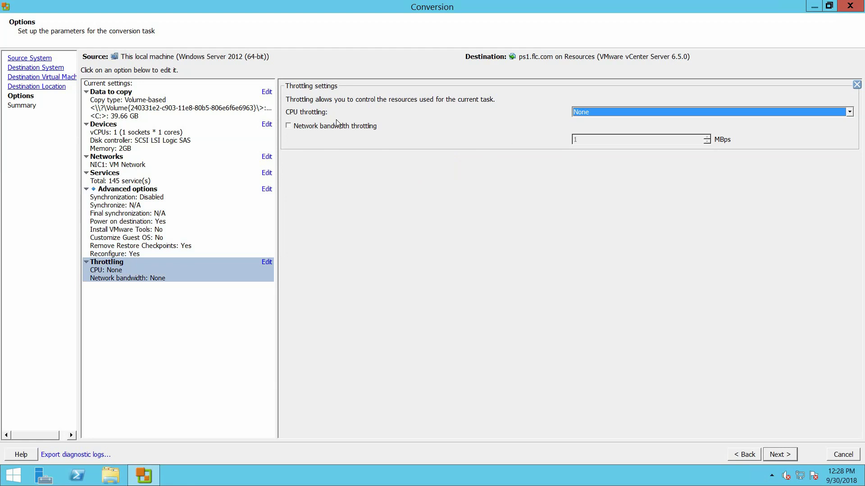
# Leave CPU throttling at None and network bandwidth throttling off, then reach the Summary page
pyautogui.click(290, 125)
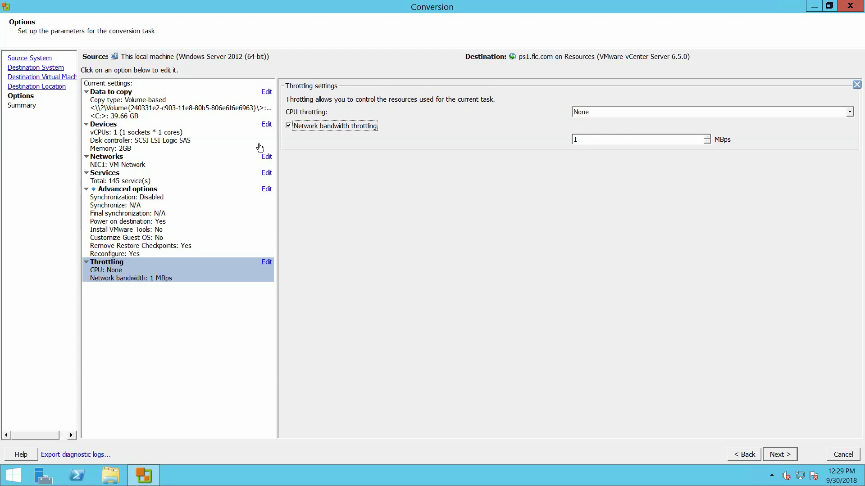
pyautogui.click(289, 126)
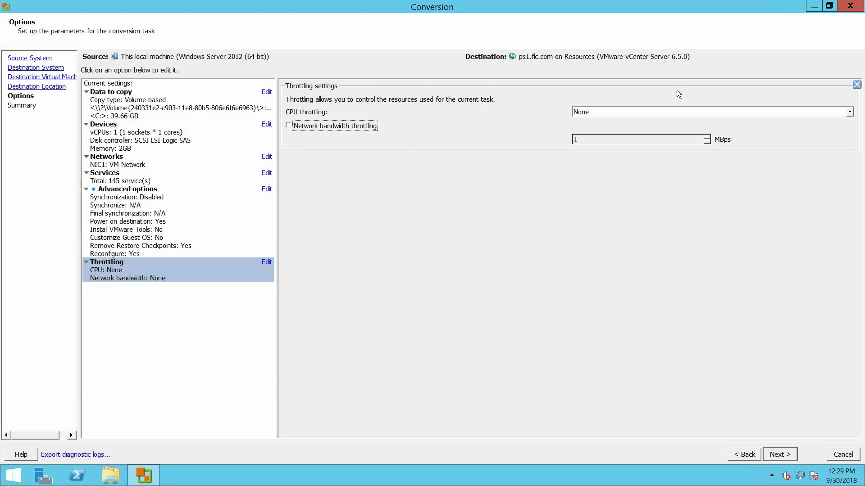
pyautogui.click(850, 112)
pyautogui.click(851, 113)
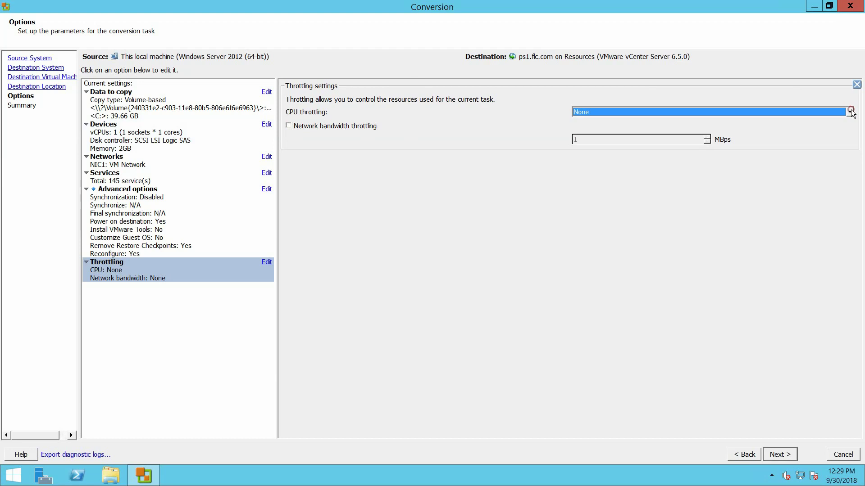
pyautogui.click(378, 174)
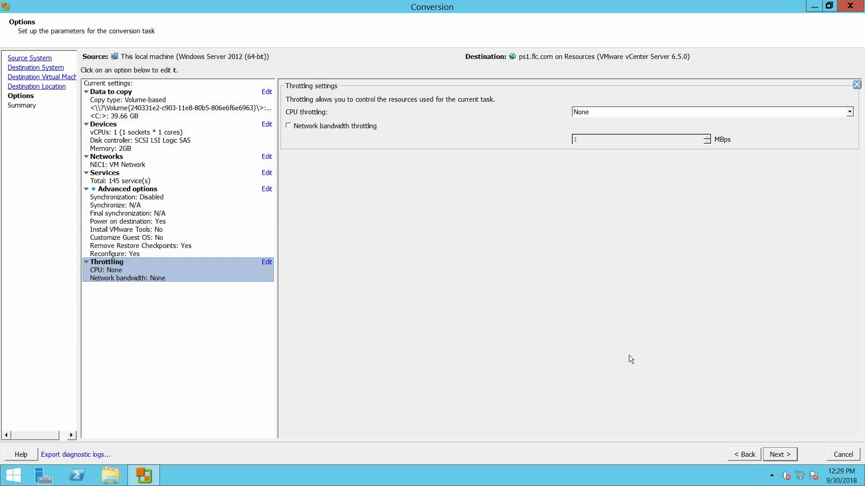
pyautogui.click(791, 456)
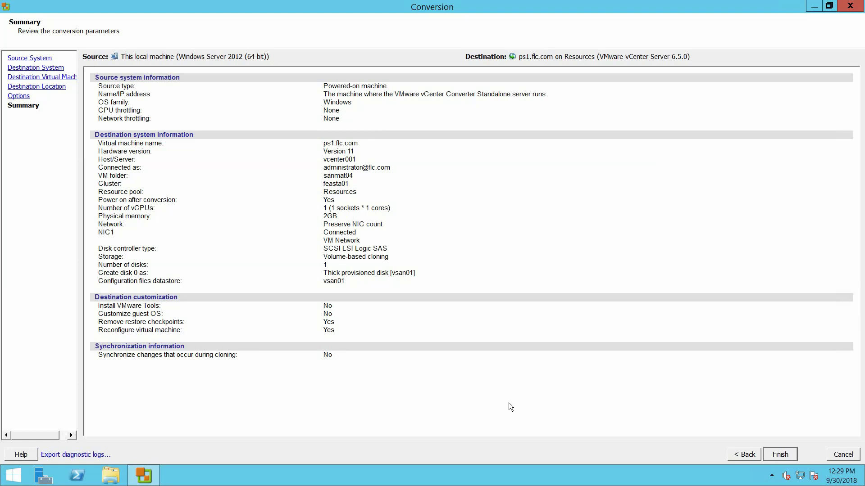
# Start the conversion job and minimize the remote session to the local Windows 10 desktop
pyautogui.click(781, 456)
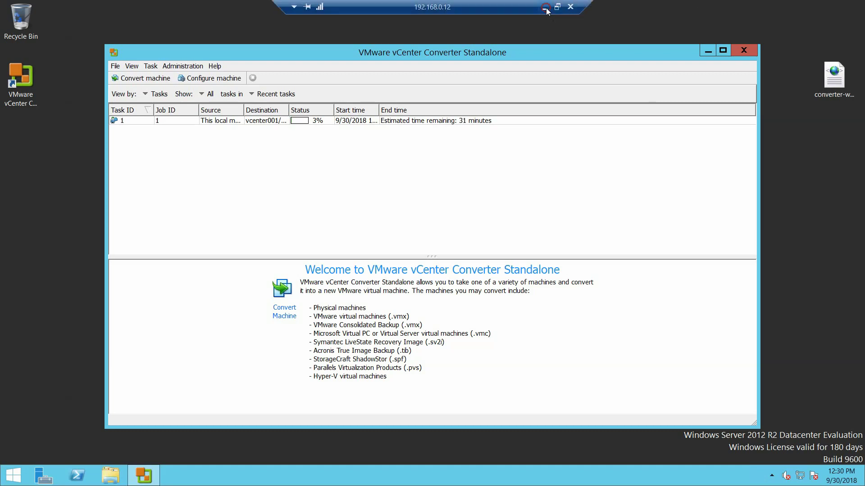
pyautogui.click(544, 7)
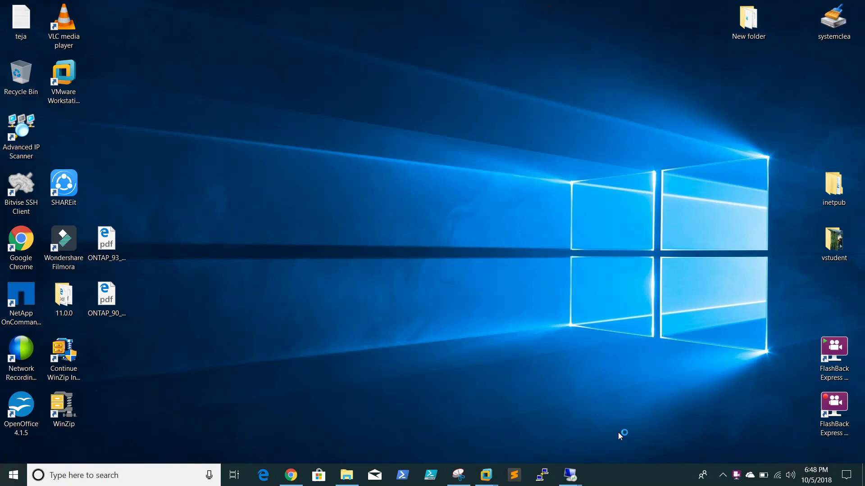
# Switch to the 192.168.0.50 vSphere session and select the new ps1.flc.com VM
pyautogui.click(570, 476)
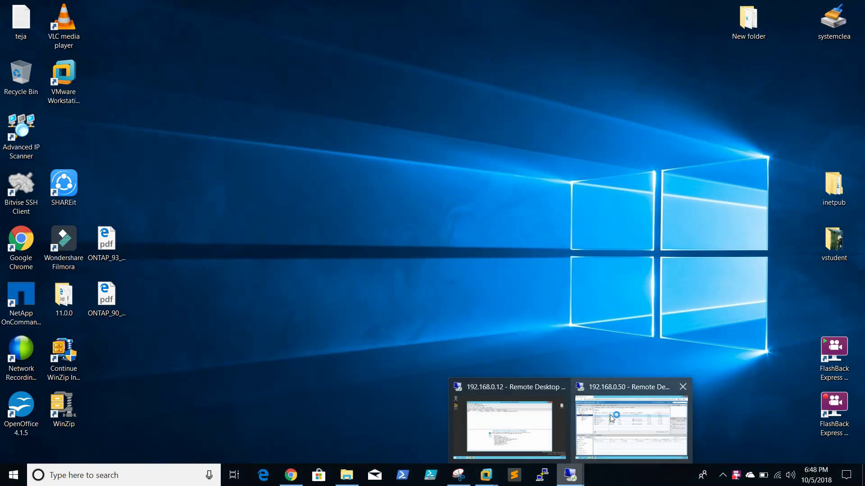
pyautogui.click(631, 426)
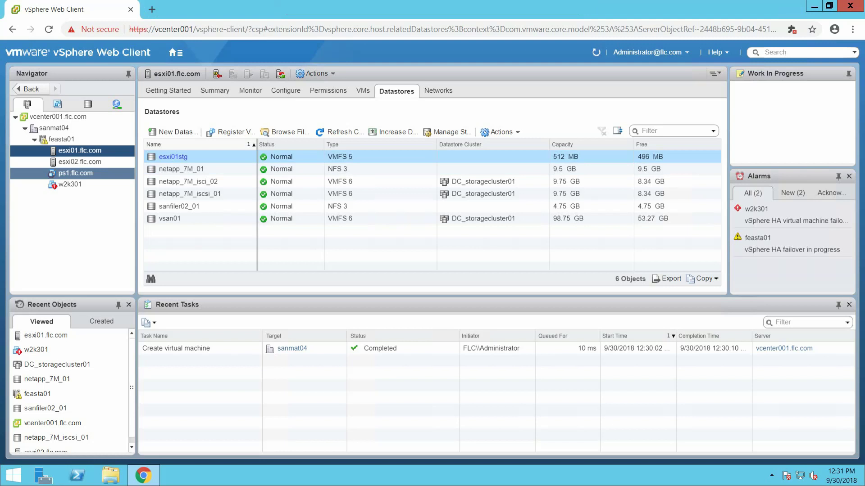
pyautogui.click(51, 175)
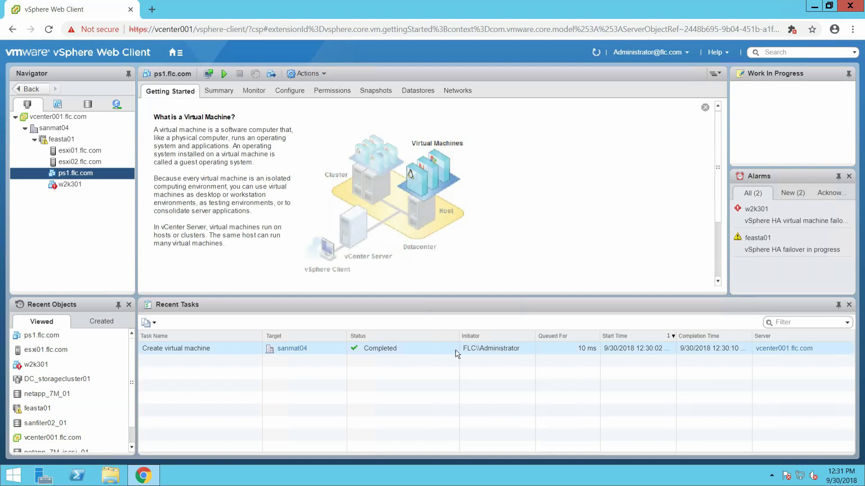
# Switch to the 192.168.0.12 Converter session and show the running job's progress, now 7% complete
pyautogui.moveTo(477, 7)
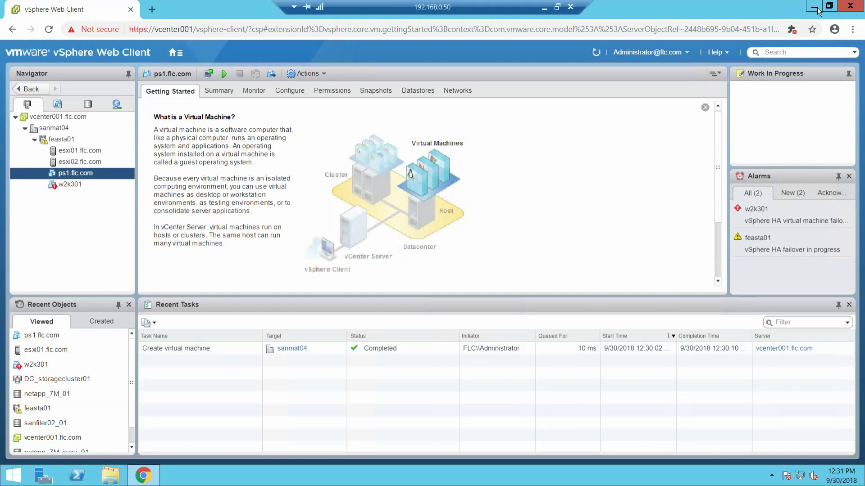
pyautogui.click(544, 7)
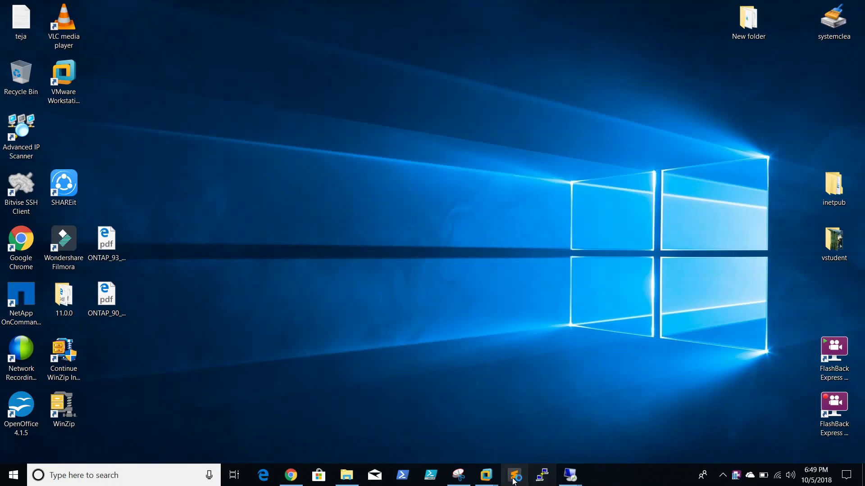
pyautogui.moveTo(569, 481)
pyautogui.click(525, 439)
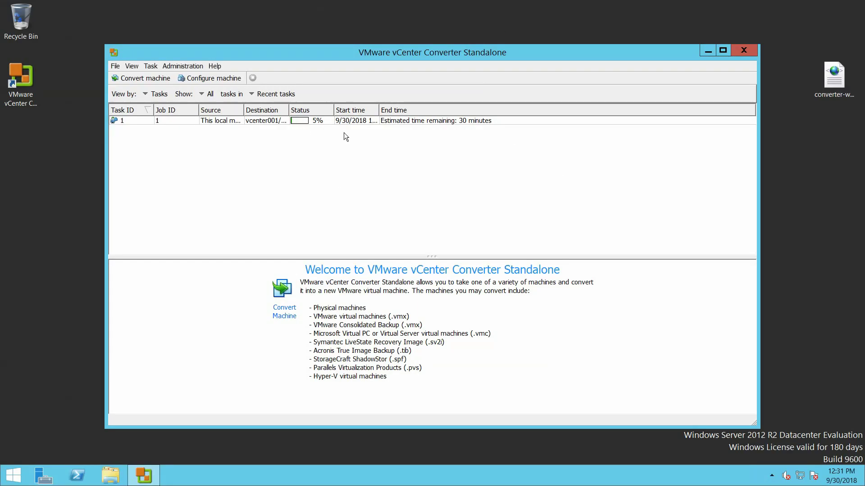
pyautogui.moveTo(610, 2)
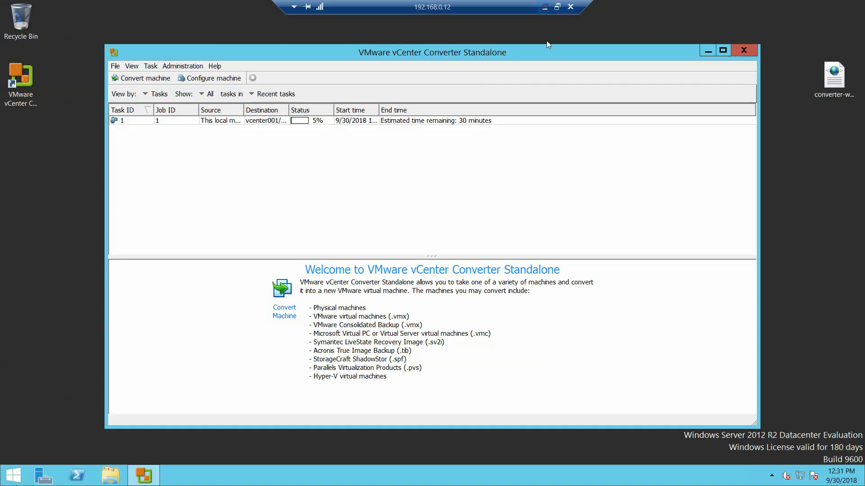
pyautogui.click(546, 7)
pyautogui.moveTo(570, 482)
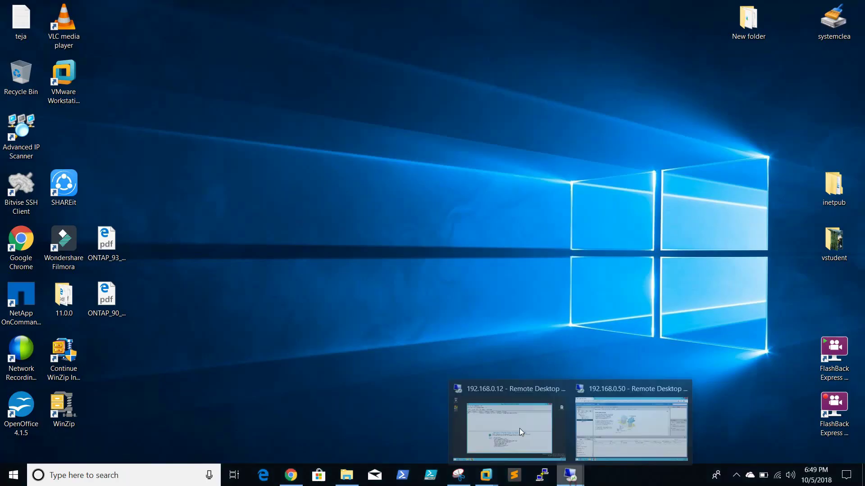
pyautogui.click(493, 423)
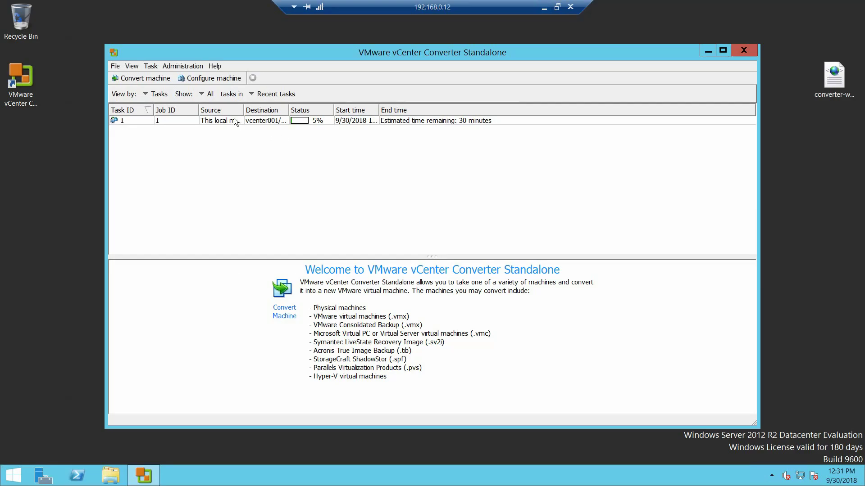
pyautogui.click(230, 121)
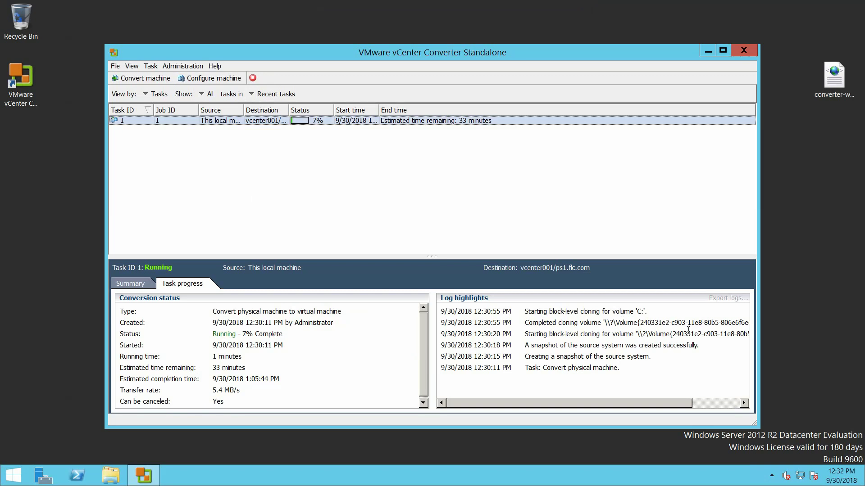
pyautogui.moveTo(442, 4)
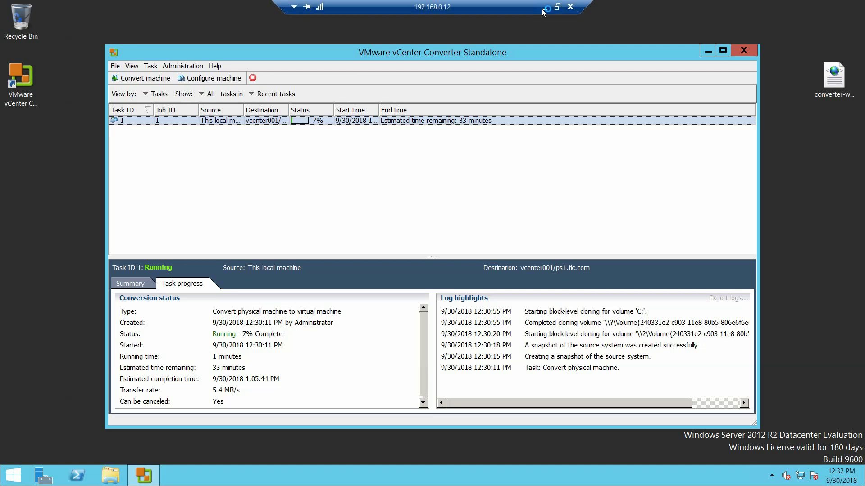
# Turn the full-screen remote session into a window at the top-left and enlarge it
pyautogui.click(558, 8)
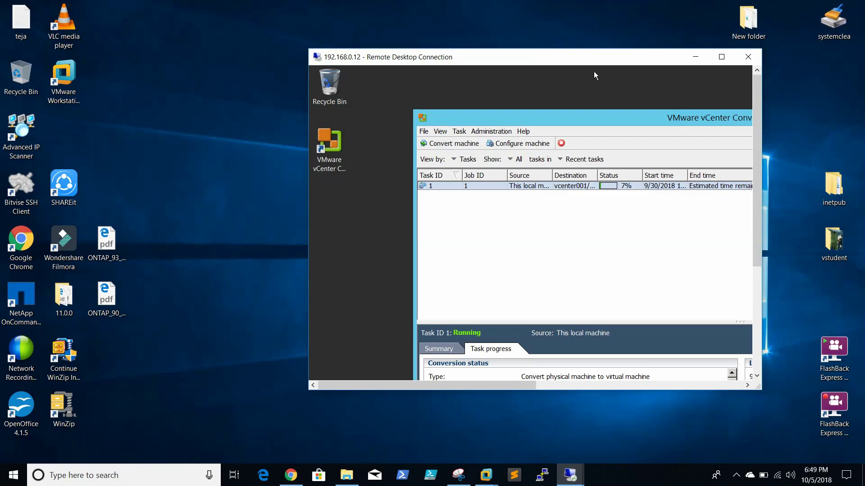
pyautogui.moveTo(519, 58); pyautogui.dragTo(320, 11)
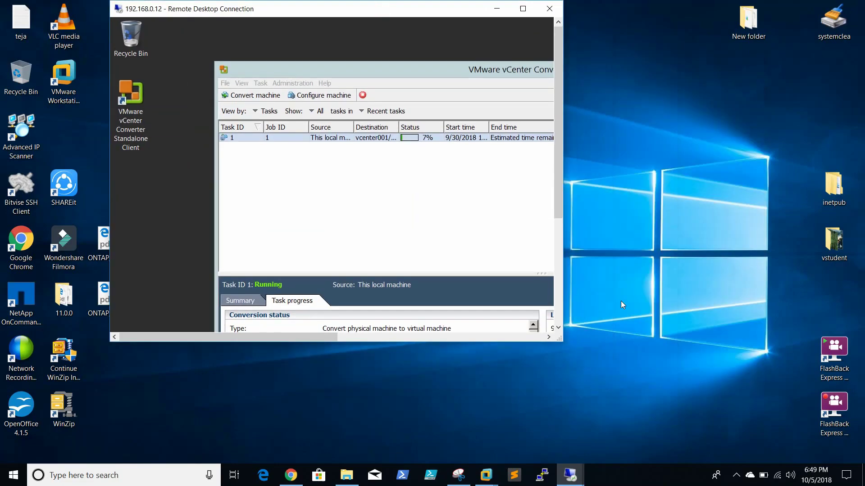
pyautogui.moveTo(559, 340); pyautogui.dragTo(832, 428)
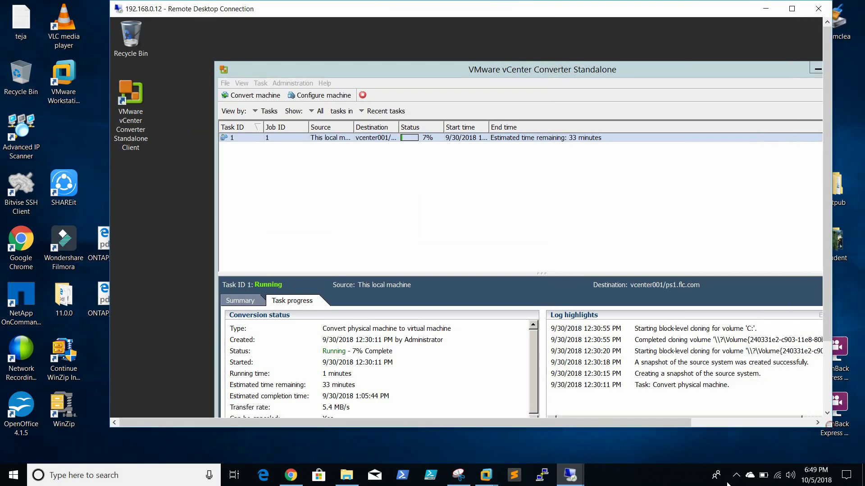
pyautogui.click(660, 483)
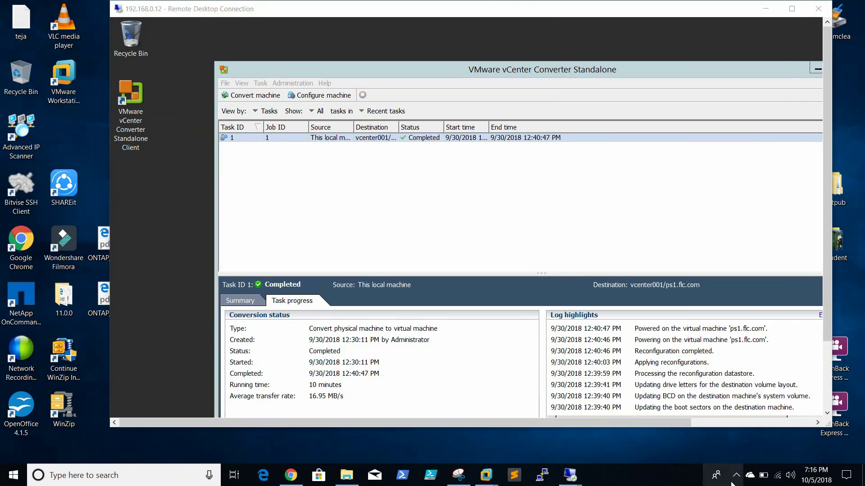
pyautogui.click(734, 479)
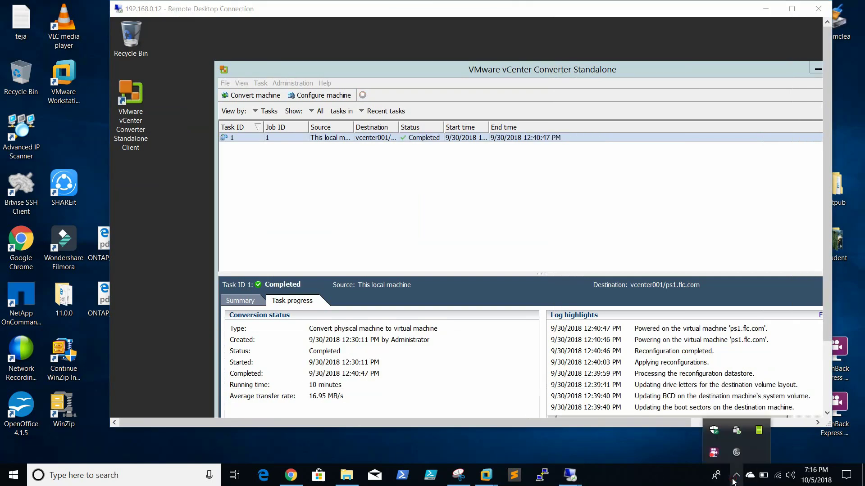
pyautogui.click(638, 485)
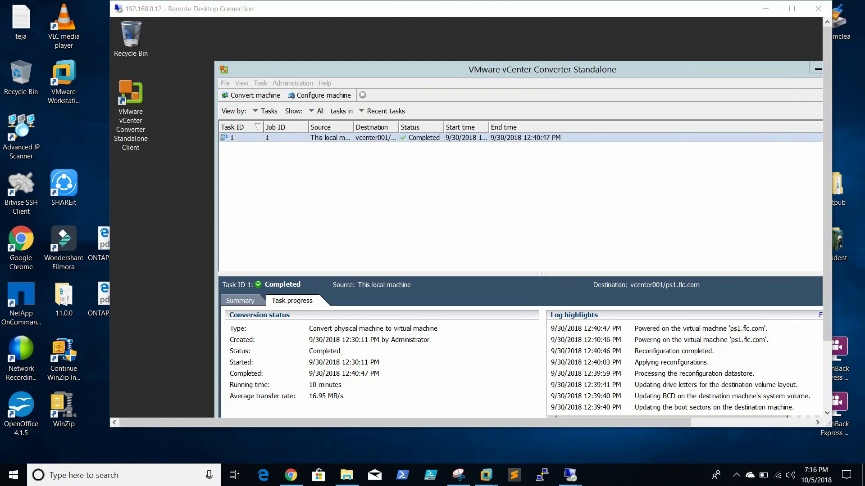
# Confirm the conversion shows Completed, close the Converter, and minimize the remote window
pyautogui.click(520, 140)
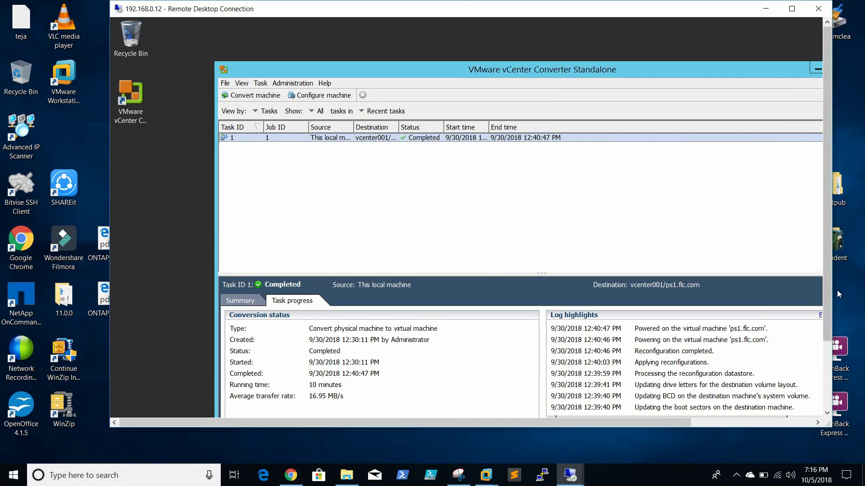
pyautogui.moveTo(828, 298); pyautogui.dragTo(816, 265)
pyautogui.moveTo(739, 71); pyautogui.dragTo(662, 40)
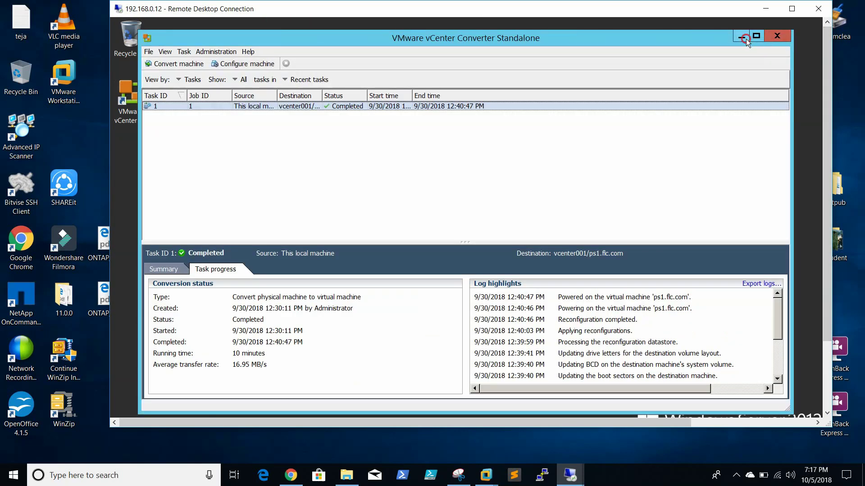
pyautogui.click(770, 37)
pyautogui.click(769, 10)
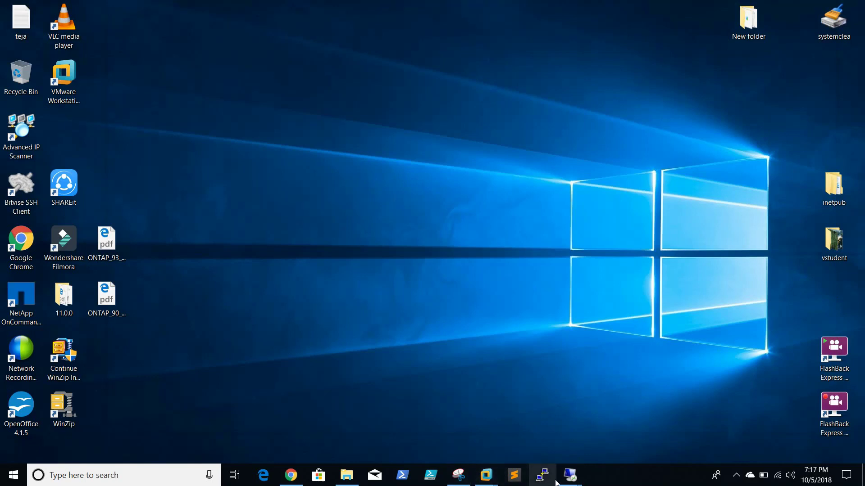
# Open ps1.flc.com's Summary in the 192.168.0.50 session and dismiss the expired-session Connection Error
pyautogui.moveTo(566, 480)
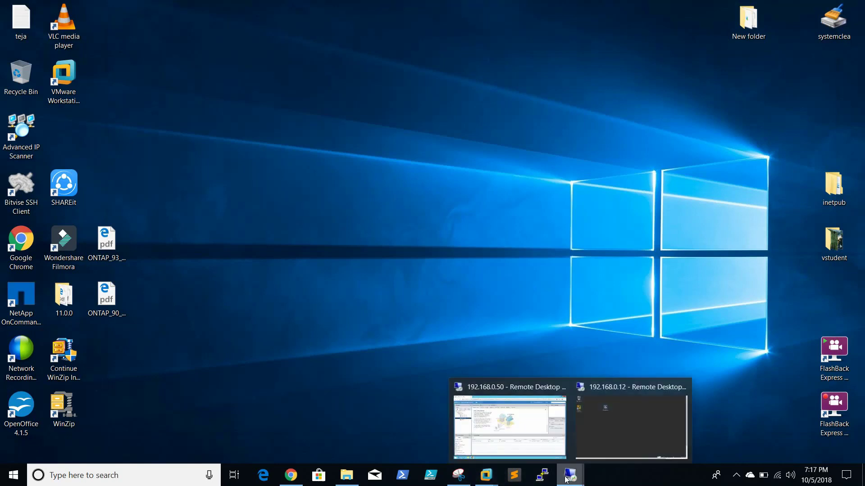
pyautogui.click(535, 424)
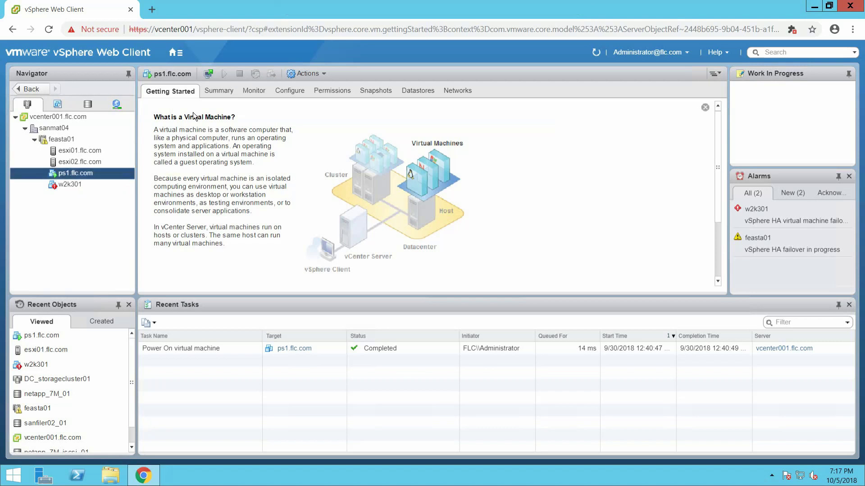
pyautogui.click(218, 91)
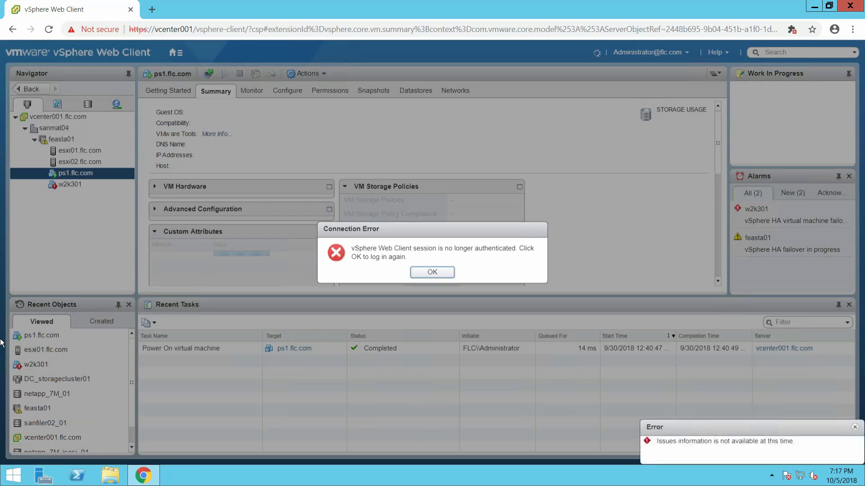
pyautogui.click(432, 272)
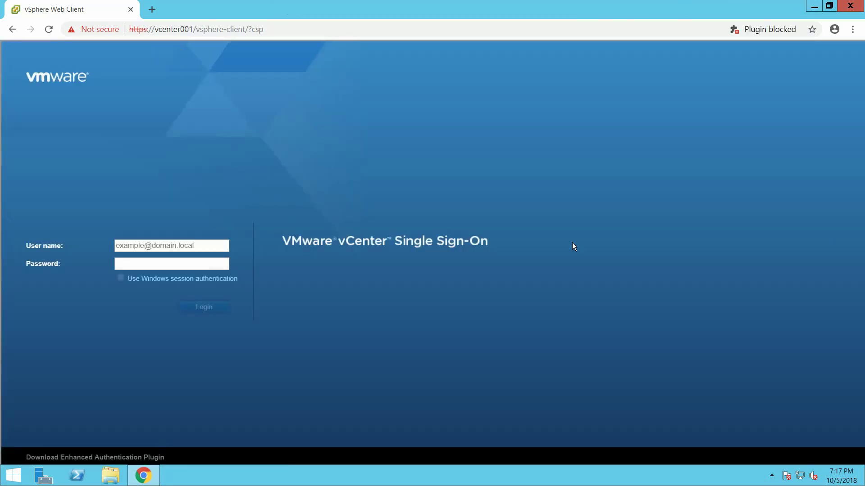
# Switch to the 192.168.0.12 session and review the completed job's Task progress in Converter
pyautogui.click(817, 6)
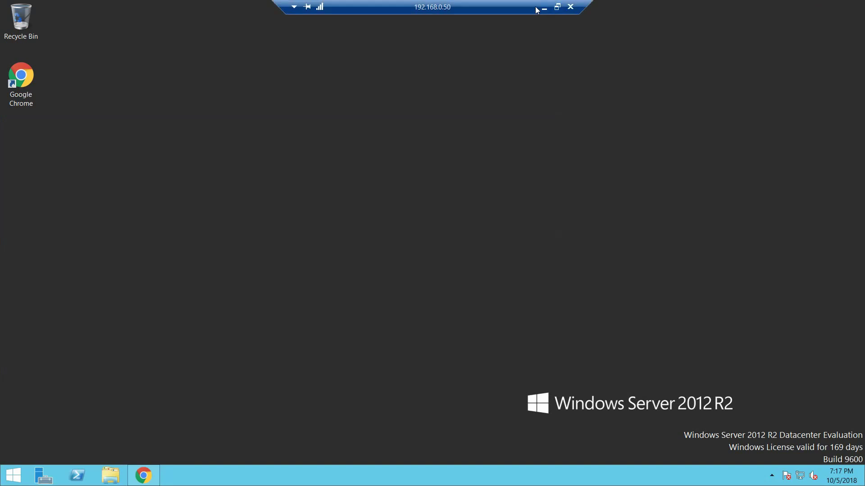
pyautogui.click(545, 8)
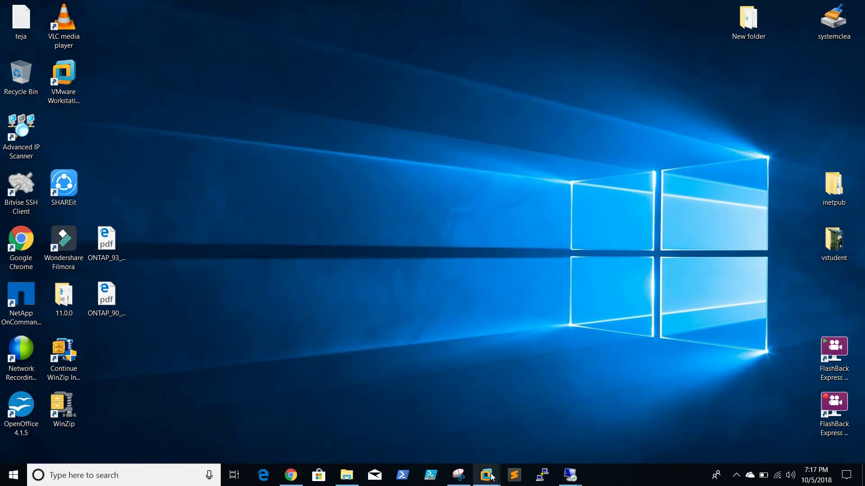
pyautogui.moveTo(570, 476)
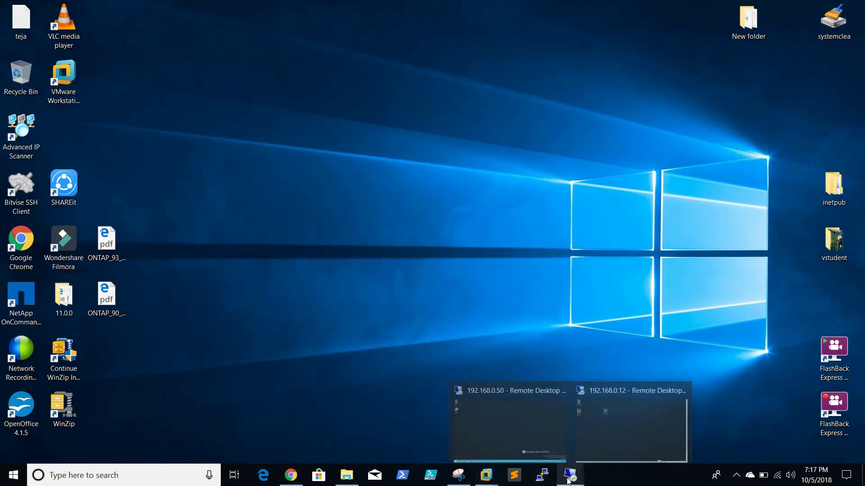
pyautogui.click(631, 399)
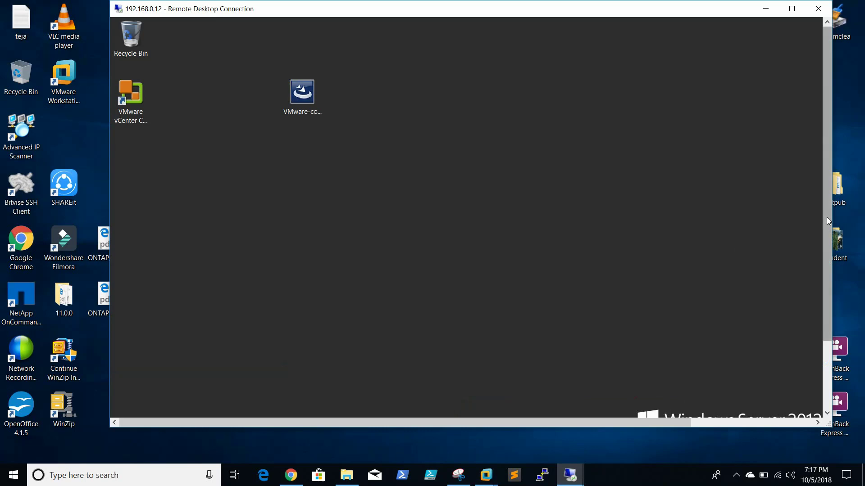
pyautogui.moveTo(827, 221); pyautogui.dragTo(828, 288)
pyautogui.click(255, 404)
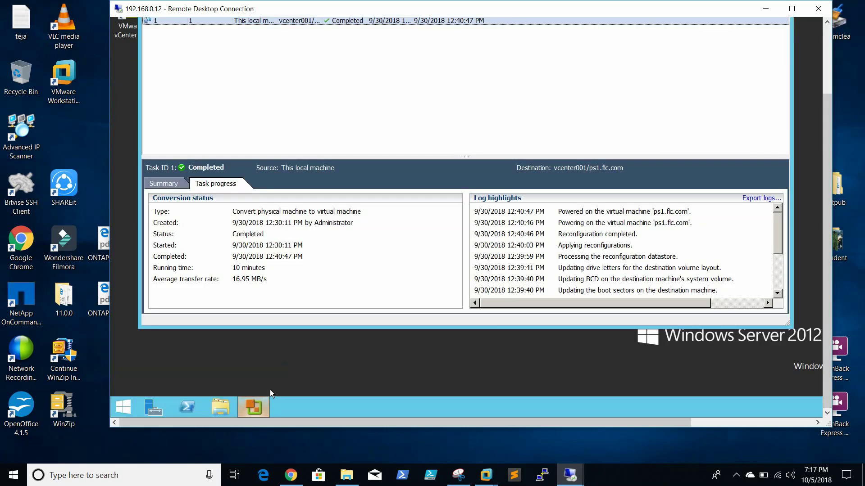
pyautogui.moveTo(828, 209); pyautogui.dragTo(828, 189)
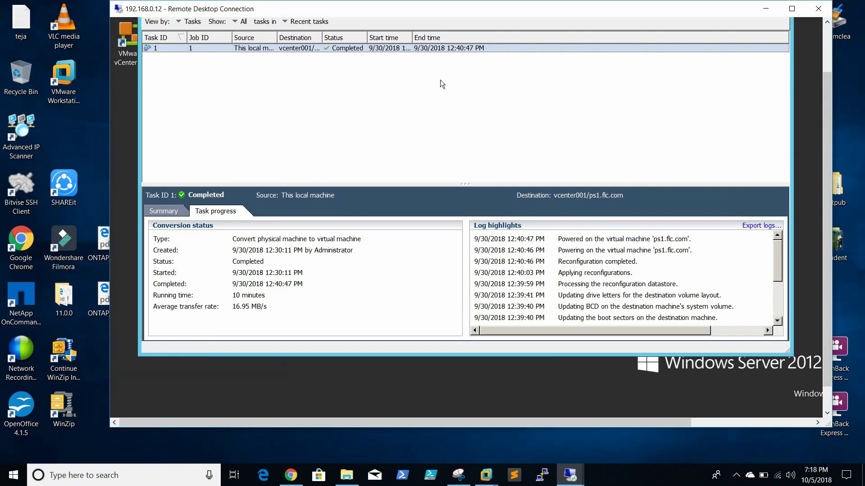
pyautogui.click(444, 49)
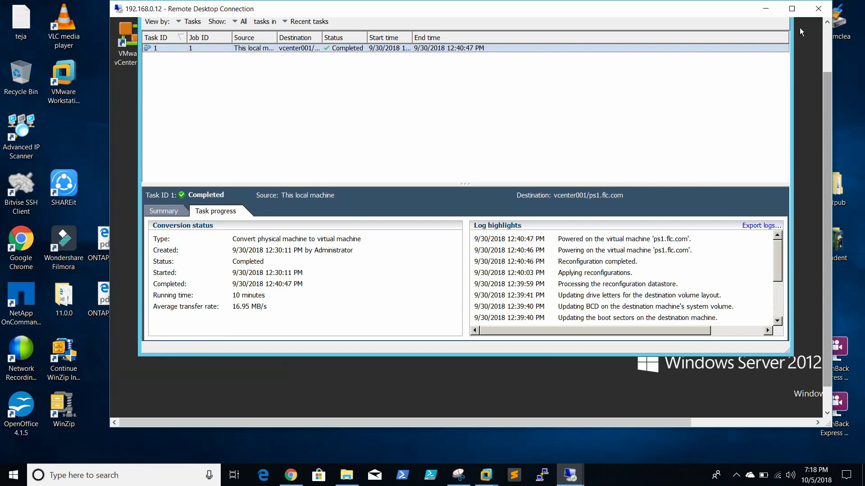
# Minimize the Converter session and bring up the list of open remote desktop sessions
pyautogui.click(767, 10)
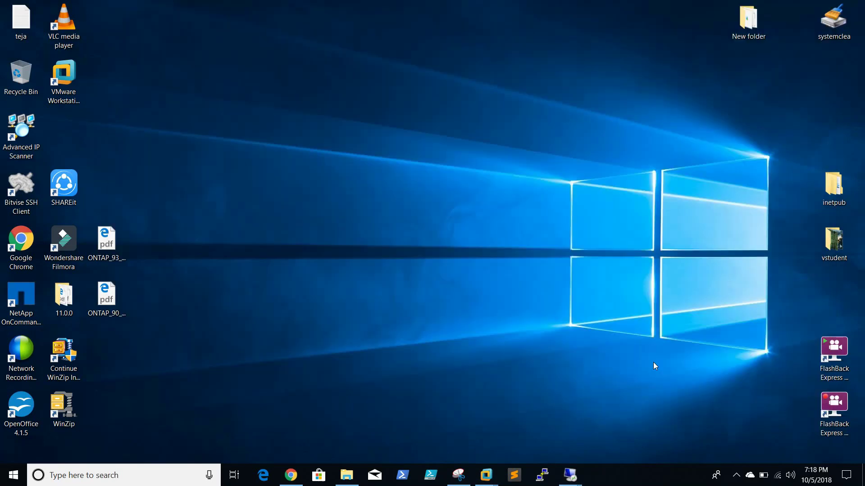
pyautogui.click(496, 480)
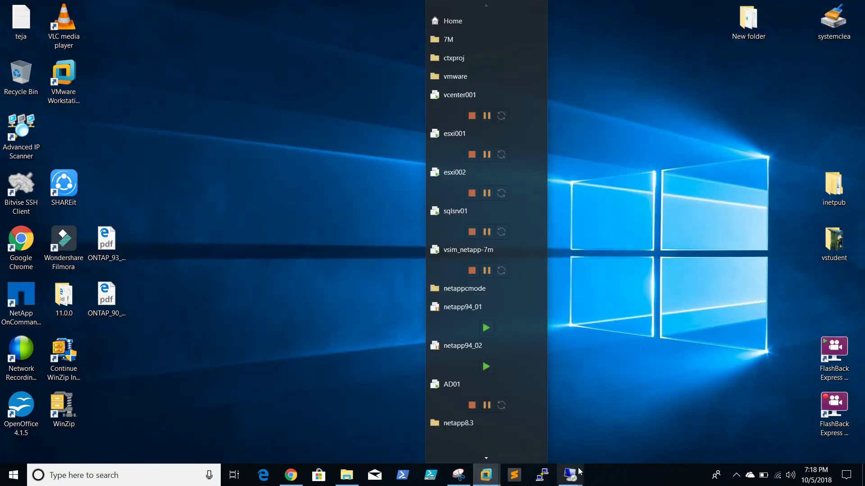
pyautogui.click(573, 475)
# Sign in to vSphere Web Client on 192.168.0.50 with the administrator account and password
pyautogui.click(543, 417)
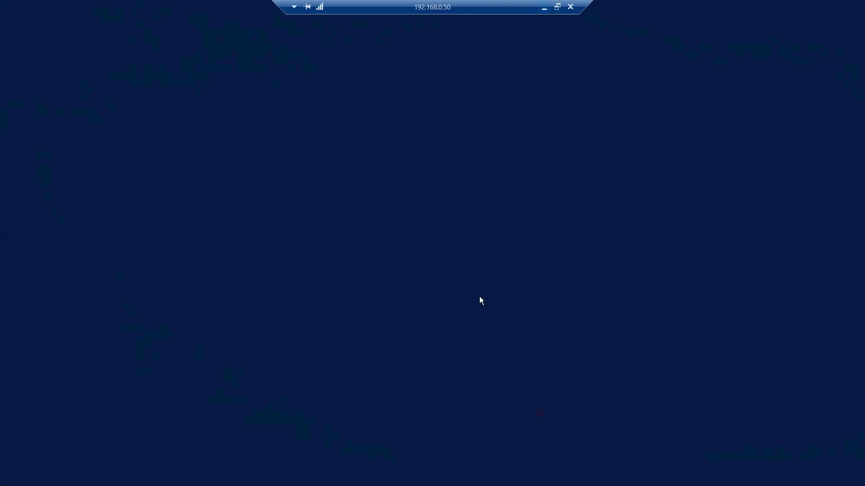
pyautogui.click(144, 476)
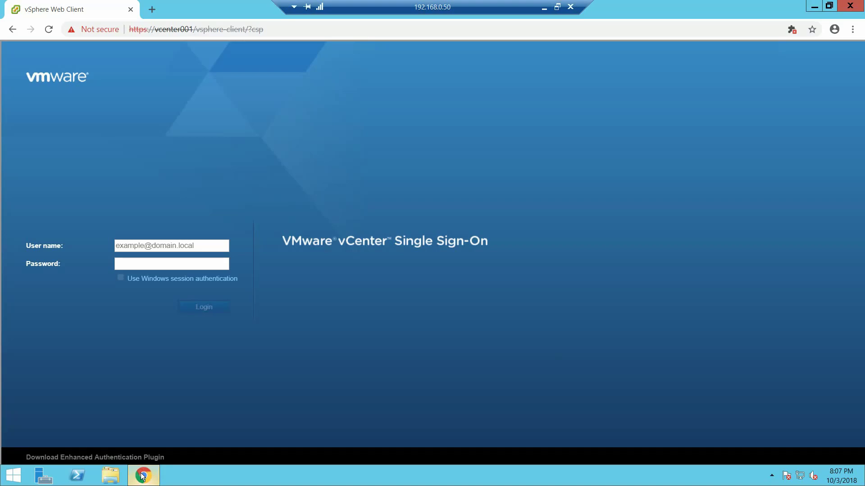
pyautogui.click(153, 243)
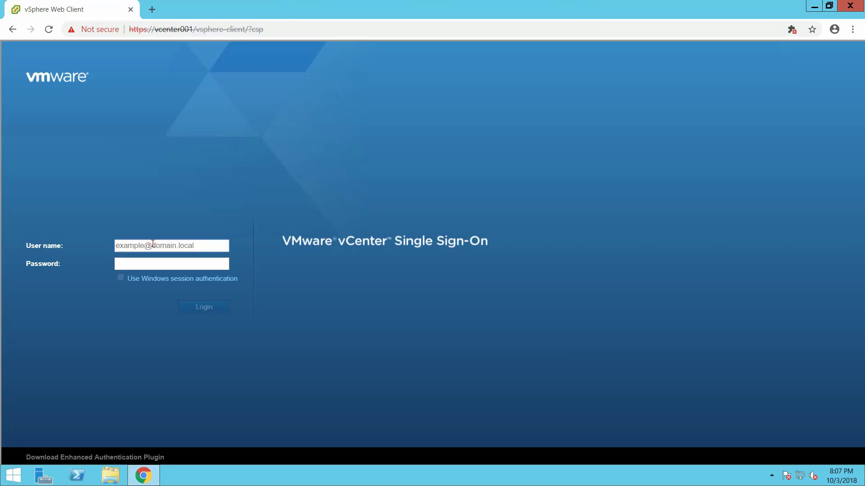
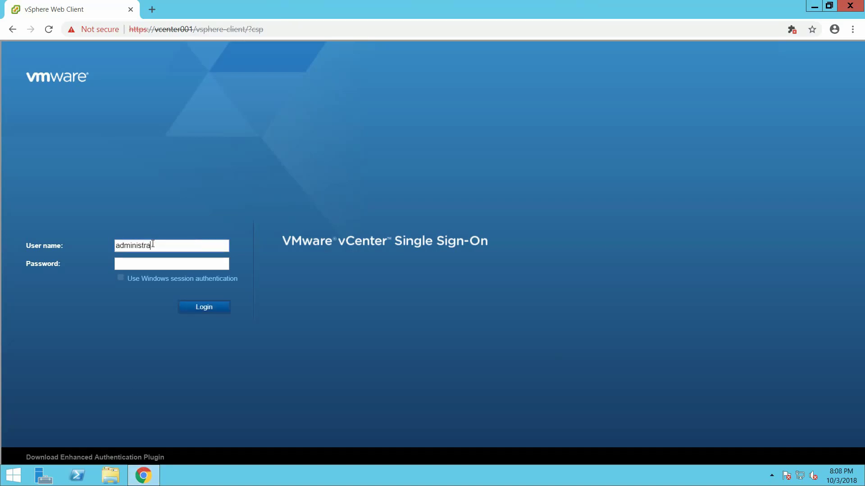
pyautogui.press('Tab')
pyautogui.write('•••••••••')
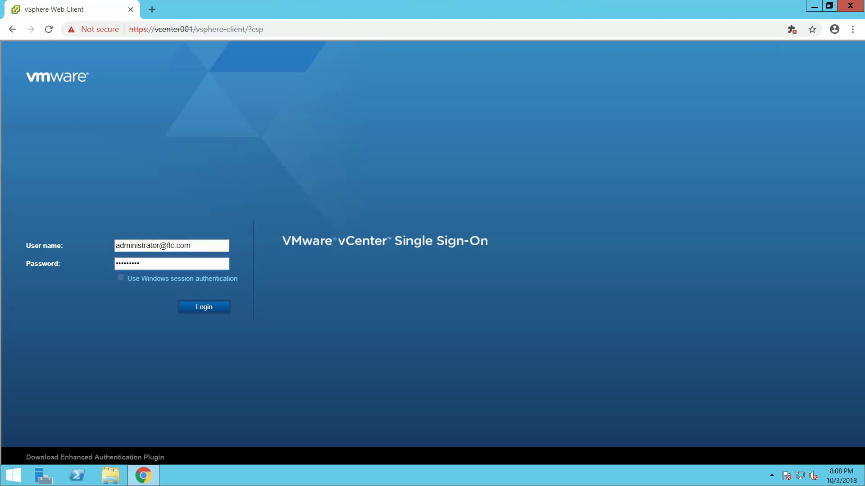
pyautogui.press('Return')
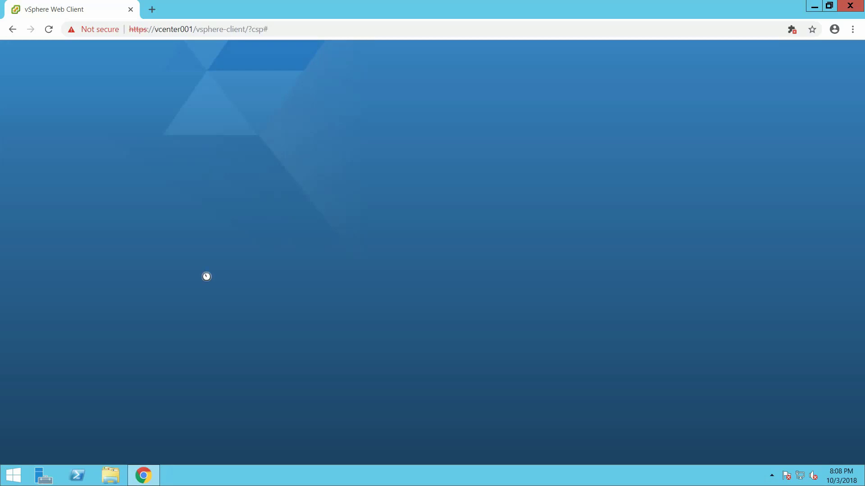
# Reposition the 192.168.0.50 remote session and restore it to full screen
pyautogui.moveTo(527, 13)
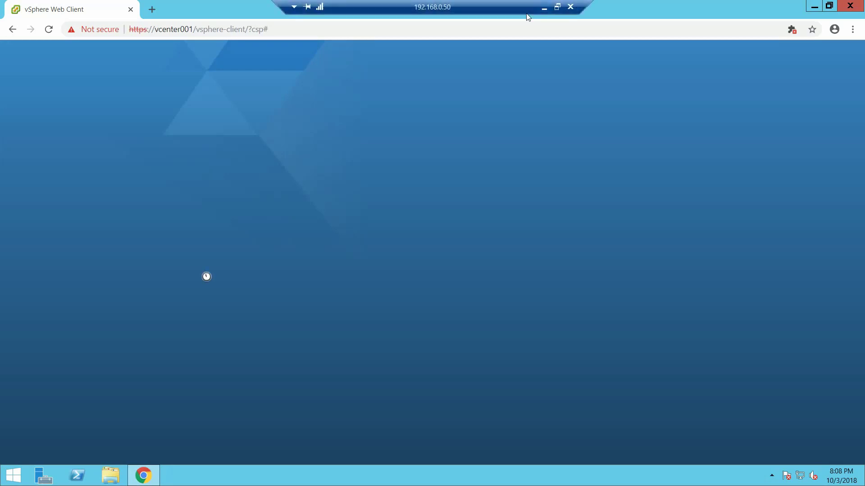
pyautogui.click(557, 7)
pyautogui.moveTo(472, 58); pyautogui.dragTo(176, 9)
pyautogui.doubleClick(176, 9)
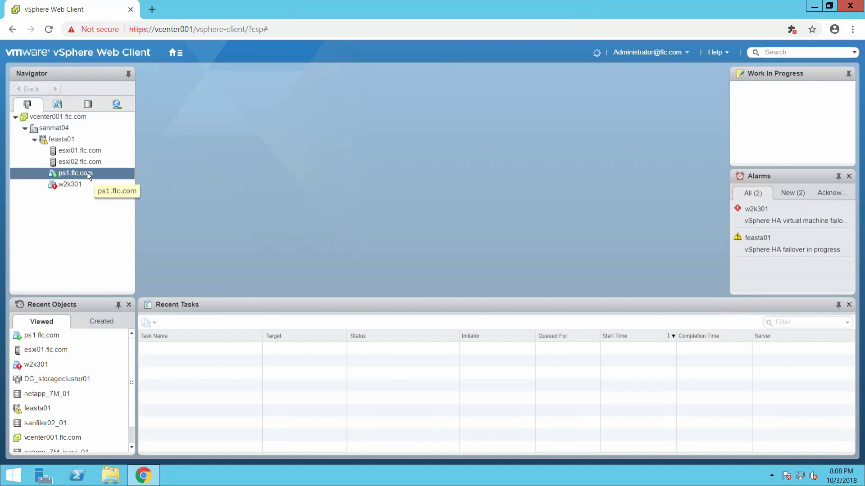
# Review ps1.flc.com's Edit Settings, cancel unchanged, and launch its Web Console
pyautogui.rightClick(88, 172)
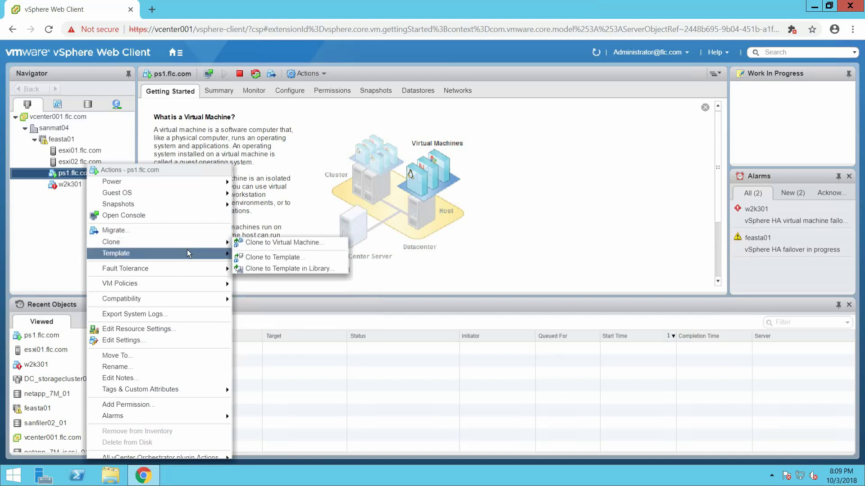
pyautogui.click(159, 337)
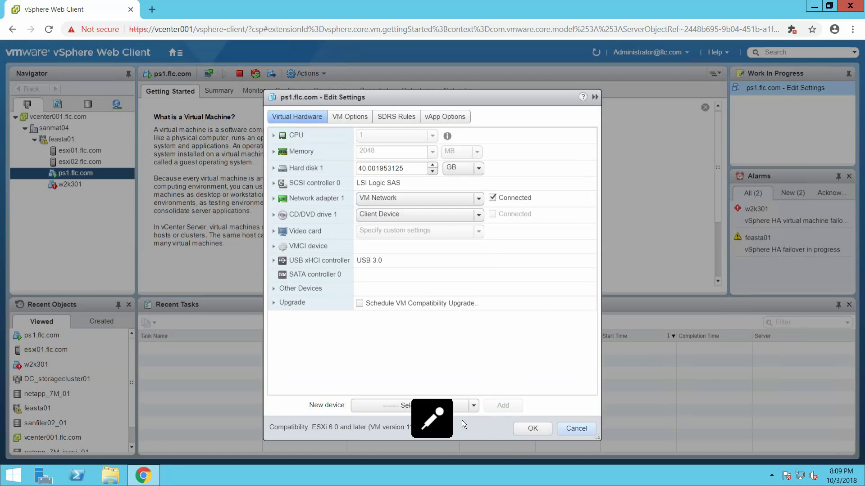
pyautogui.click(571, 429)
pyautogui.click(208, 74)
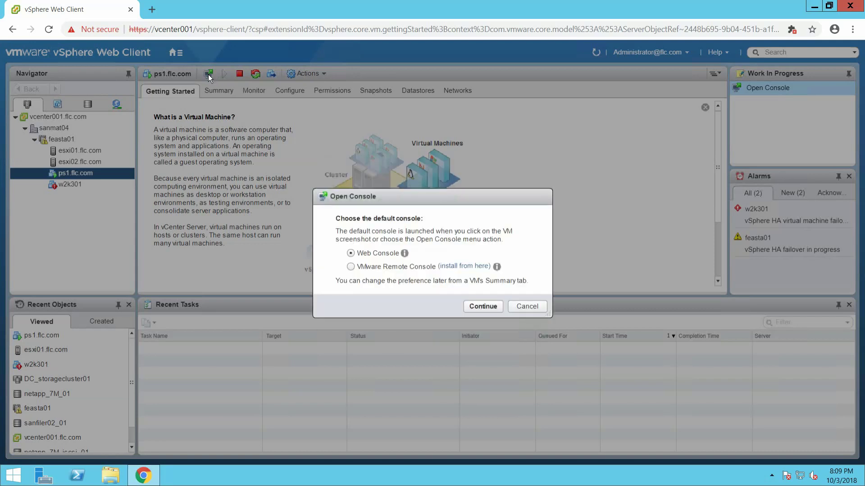
pyautogui.click(483, 307)
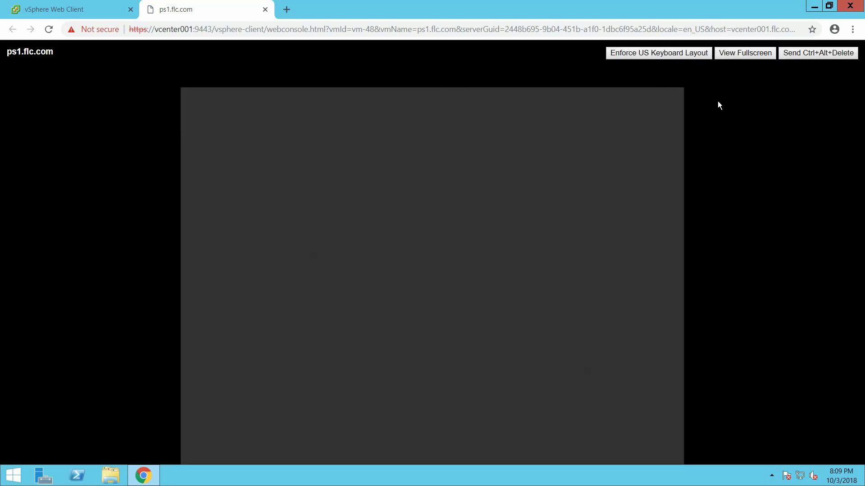
# Send Ctrl+Alt+Delete to ps1.flc.com and log in with the administrator password
pyautogui.click(794, 52)
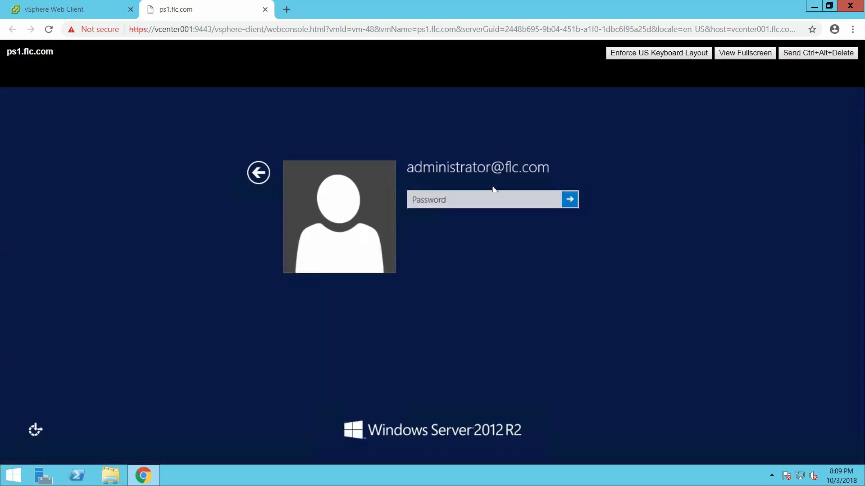
pyautogui.click(481, 197)
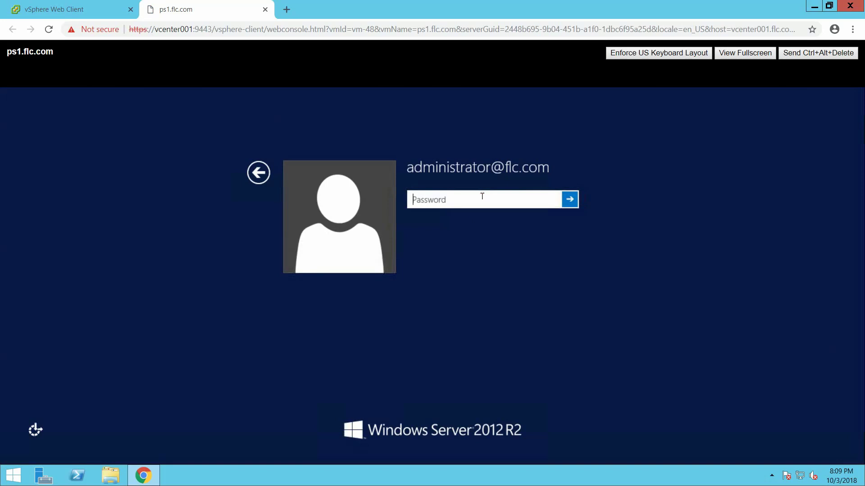
pyautogui.write('•••••••••')
pyautogui.press('Return')
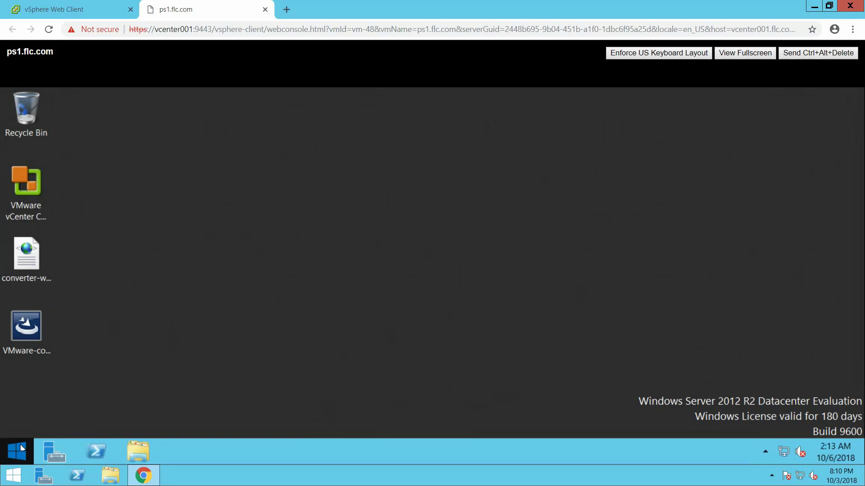
# Run ncpa.cpl and open the Ethernet0 2 adapter's properties
pyautogui.rightClick(22, 448)
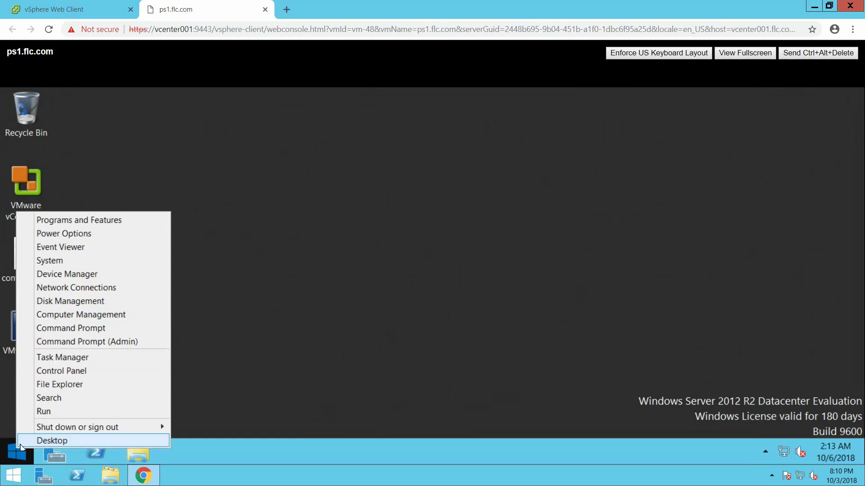
pyautogui.click(67, 413)
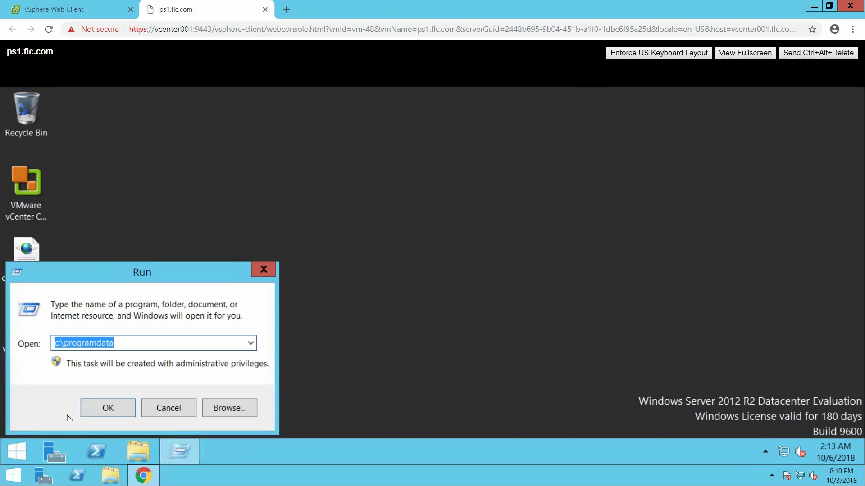
pyautogui.write('ncpa.cpl')
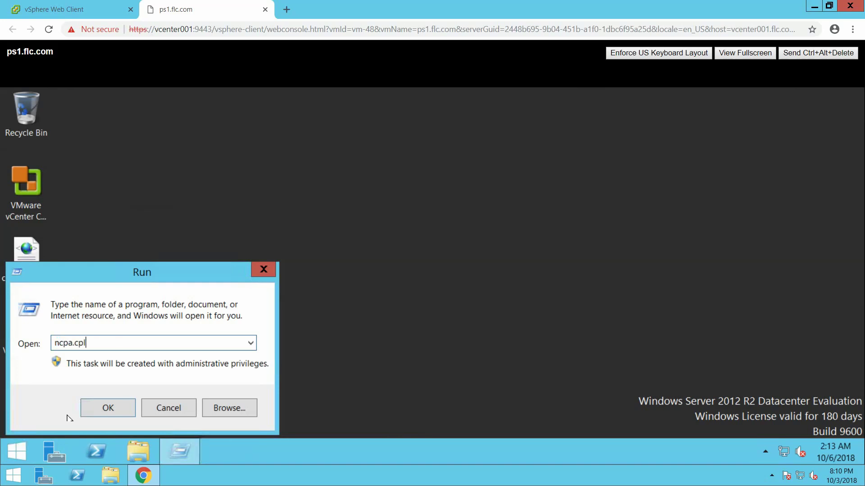
pyautogui.press('Return')
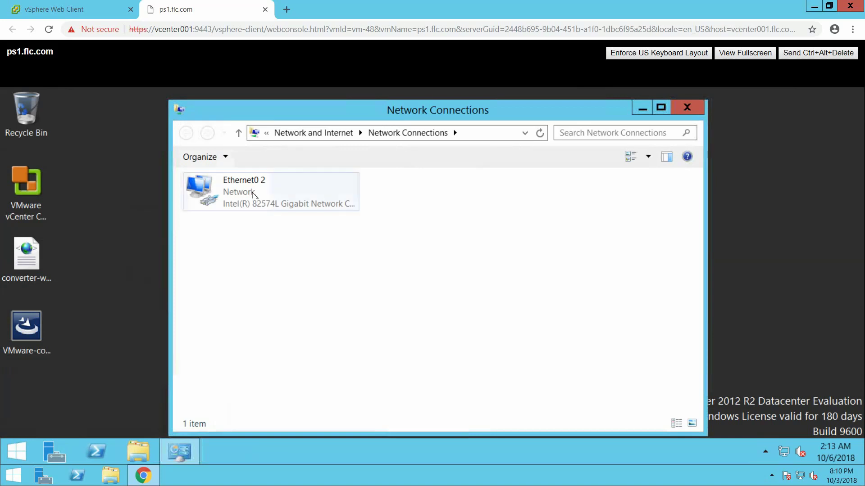
pyautogui.click(253, 193)
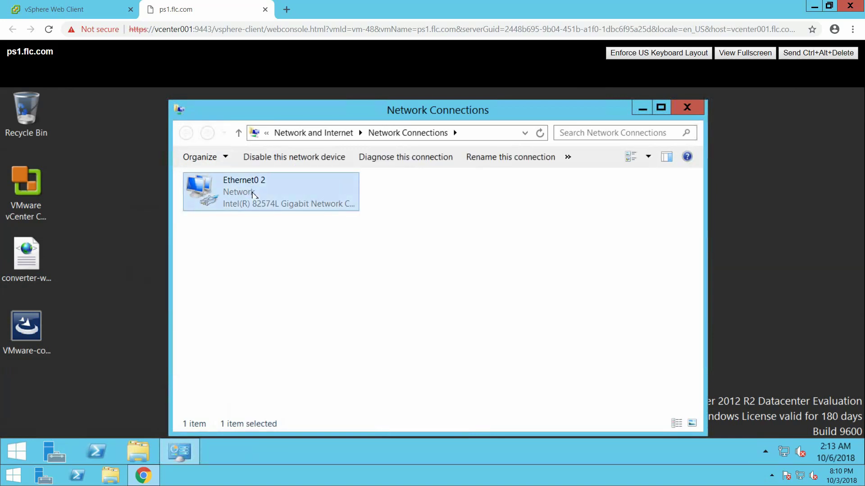
pyautogui.rightClick(253, 194)
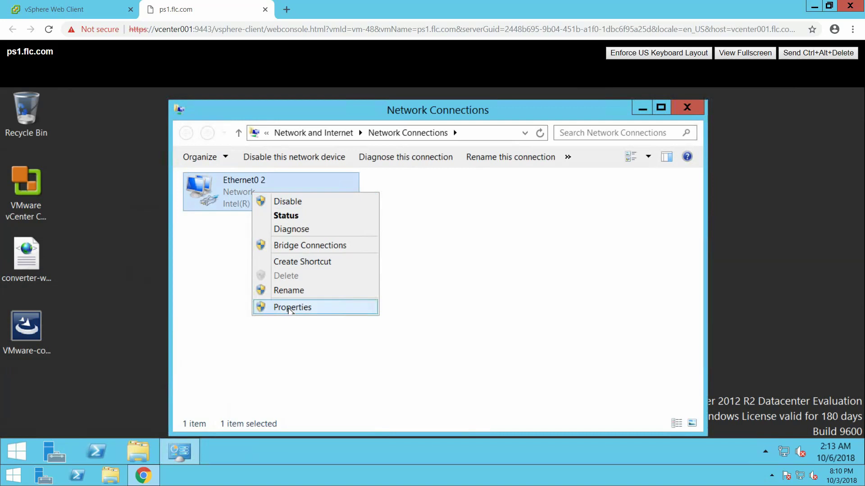
pyautogui.click(289, 308)
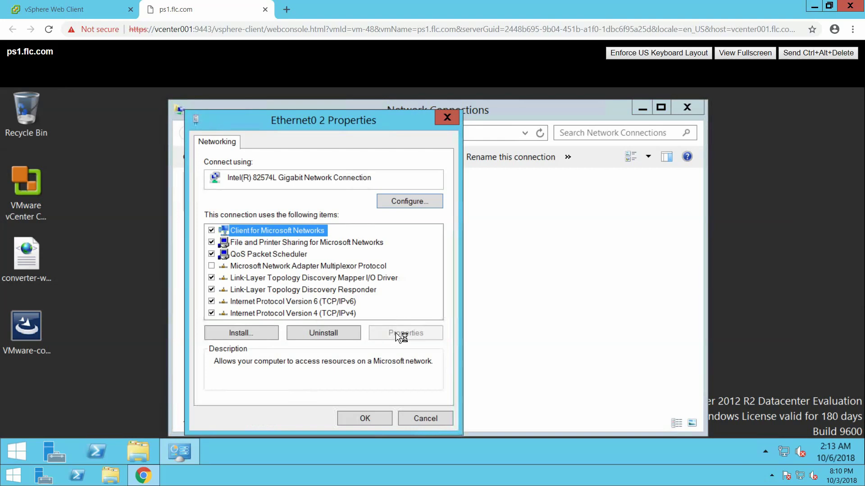
# Set IPv4 to static 192.168.0.13, mask 255.255.255.0, DNS 192.168.0.31
pyautogui.press('End')
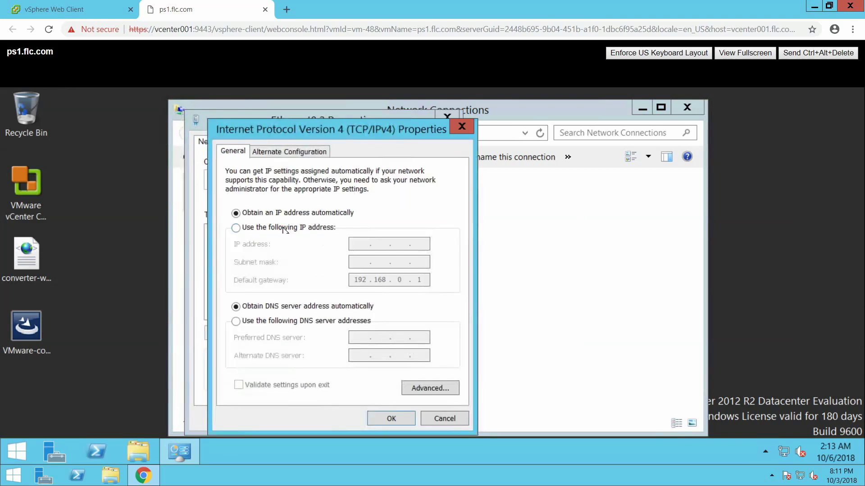
pyautogui.click(284, 228)
pyautogui.click(361, 243)
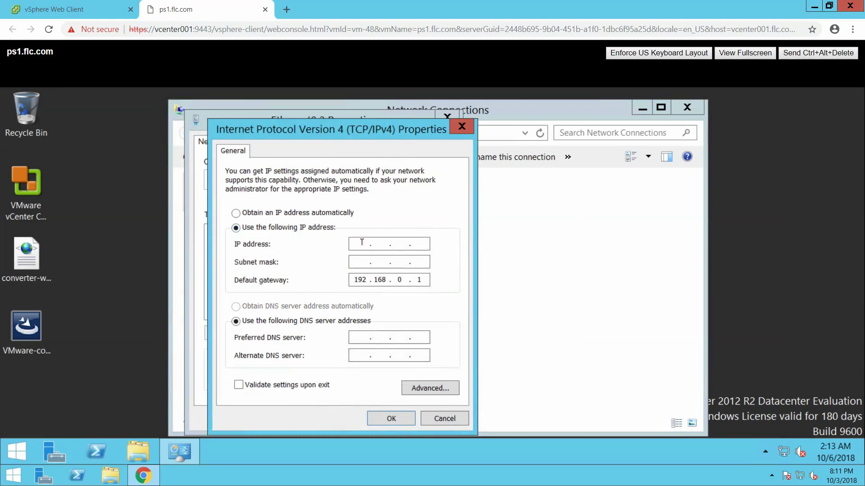
pyautogui.write('192 . 168 . 0 ')
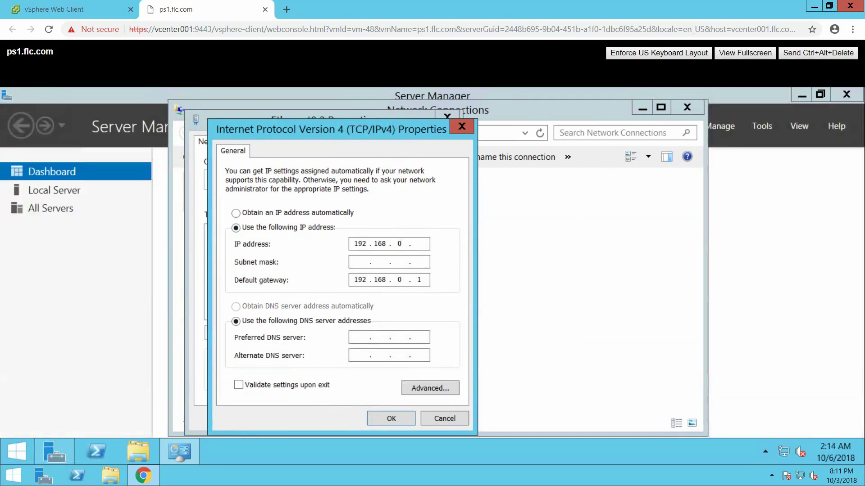
pyautogui.write('. 13')
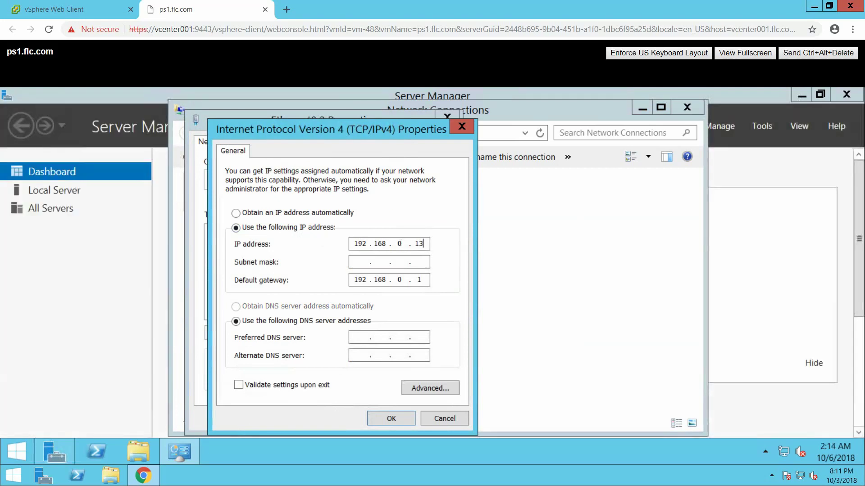
pyautogui.press('Tab')
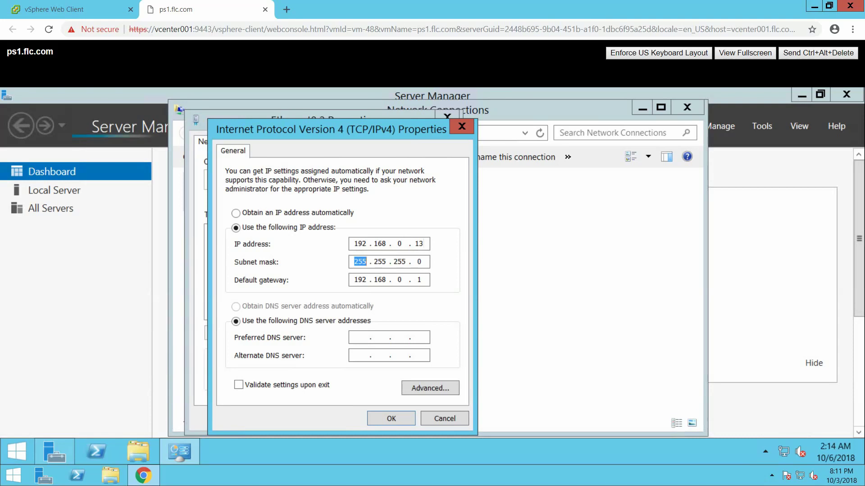
pyautogui.write('255 . 255 . 255')
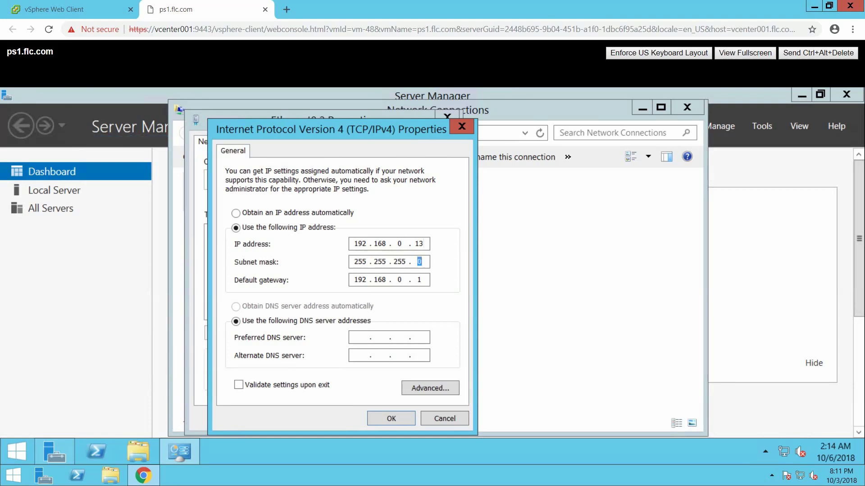
pyautogui.press('Tab')
pyautogui.press('Tab')
pyautogui.press('Tab')
pyautogui.write('192 . 168 . 0 . 31')
pyautogui.click(392, 418)
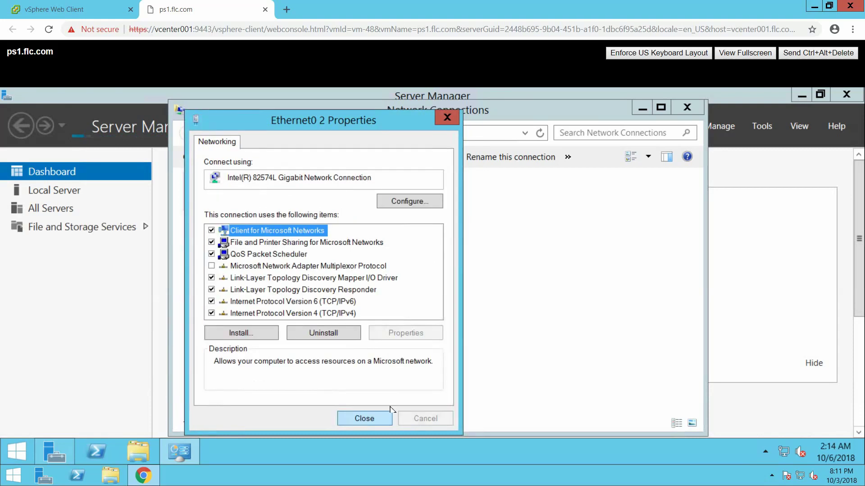
# Uncheck IPv6 on Ethernet0 2 and close the network windows
pyautogui.click(211, 302)
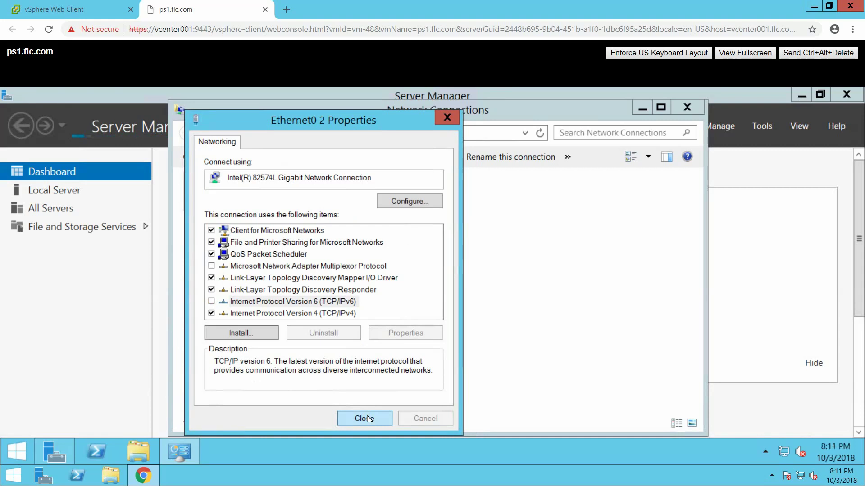
pyautogui.click(368, 419)
pyautogui.click(683, 110)
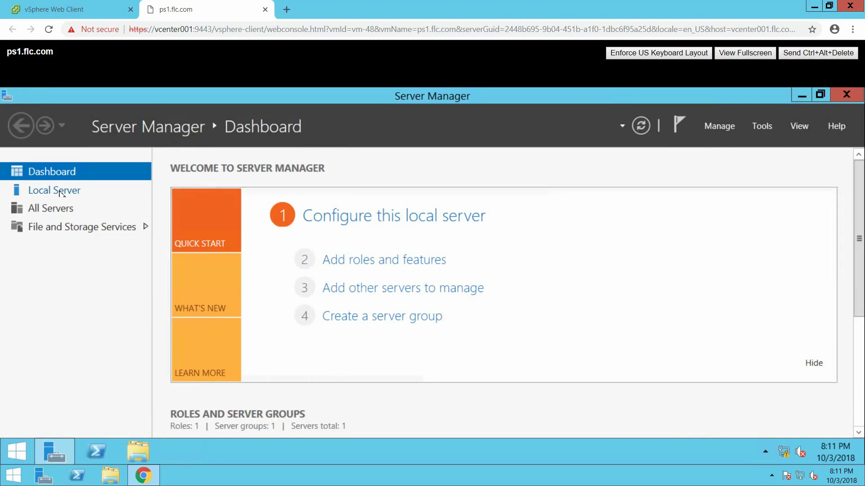
# Change the computer name from ps1 to ps2 in System Properties
pyautogui.click(62, 193)
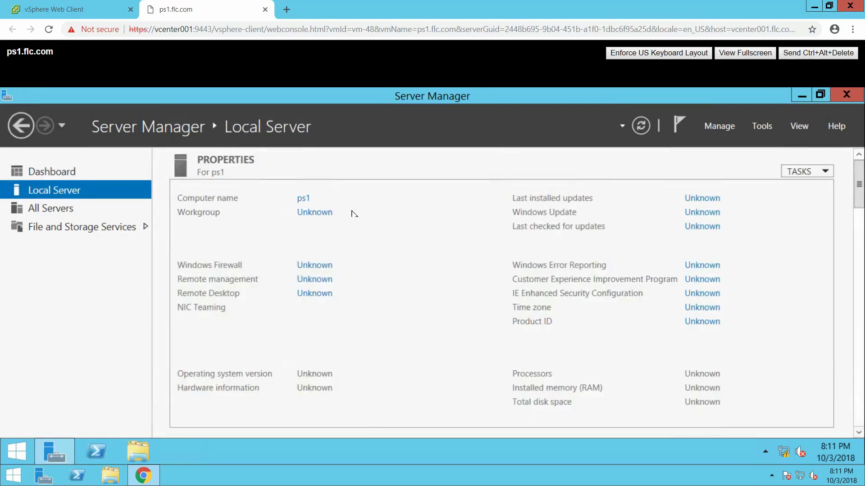
pyautogui.click(303, 199)
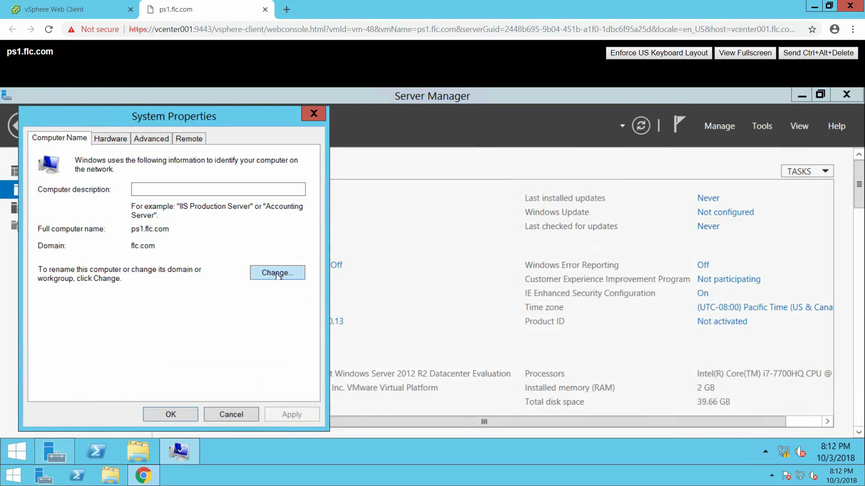
pyautogui.click(276, 274)
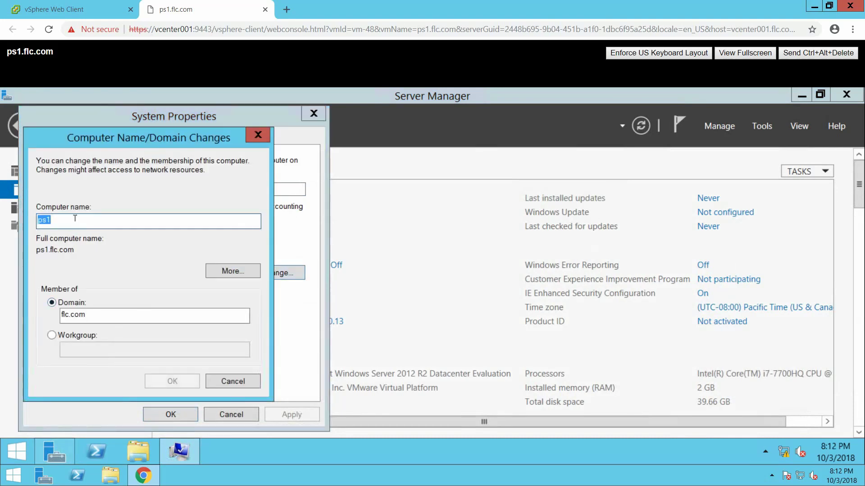
pyautogui.click(74, 219)
pyautogui.press('BackSpace')
pyautogui.write('2')
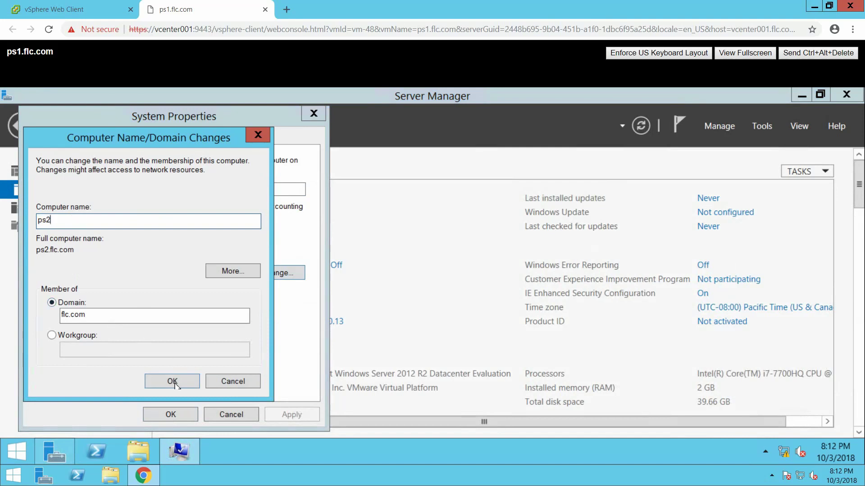
pyautogui.click(173, 382)
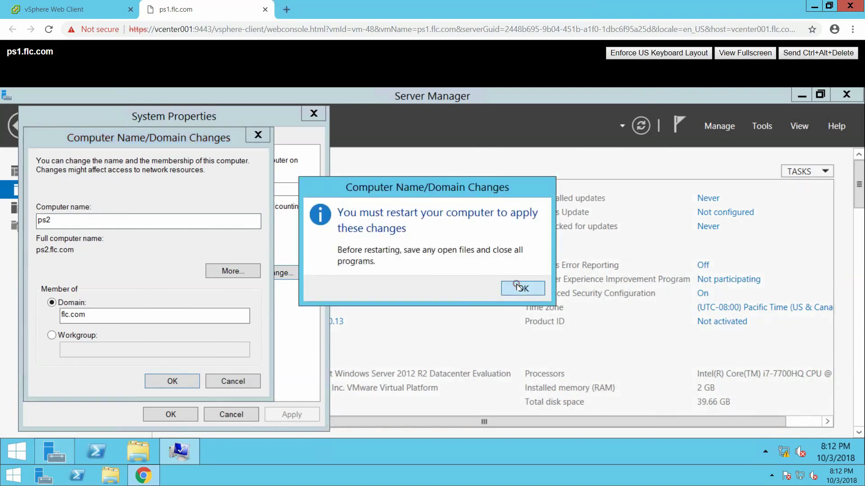
# Restart the server now to apply the new name, and close the ps1.flc.com console
pyautogui.click(518, 287)
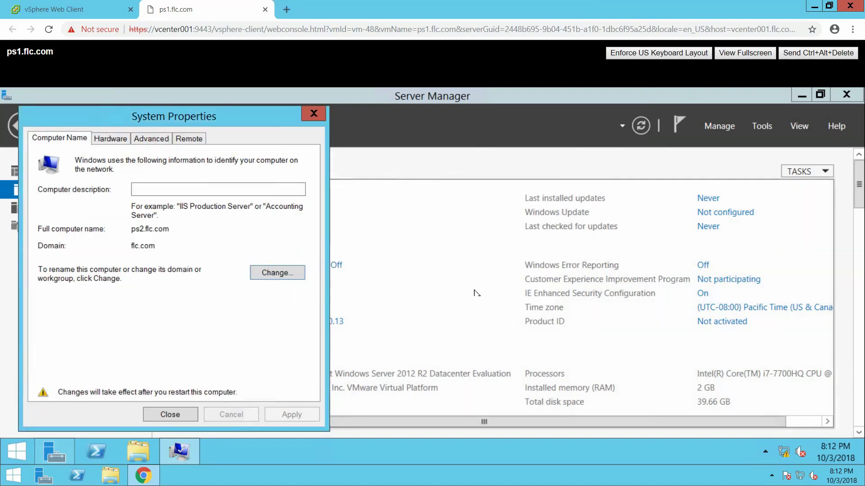
pyautogui.click(172, 413)
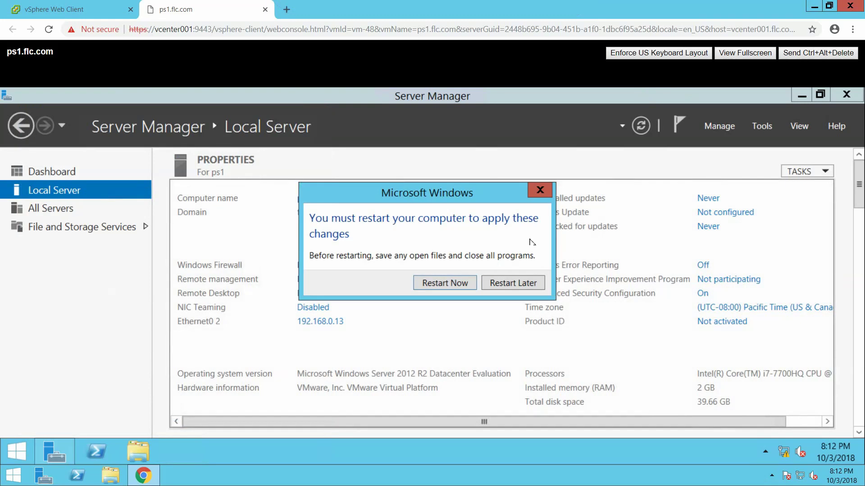
pyautogui.click(447, 283)
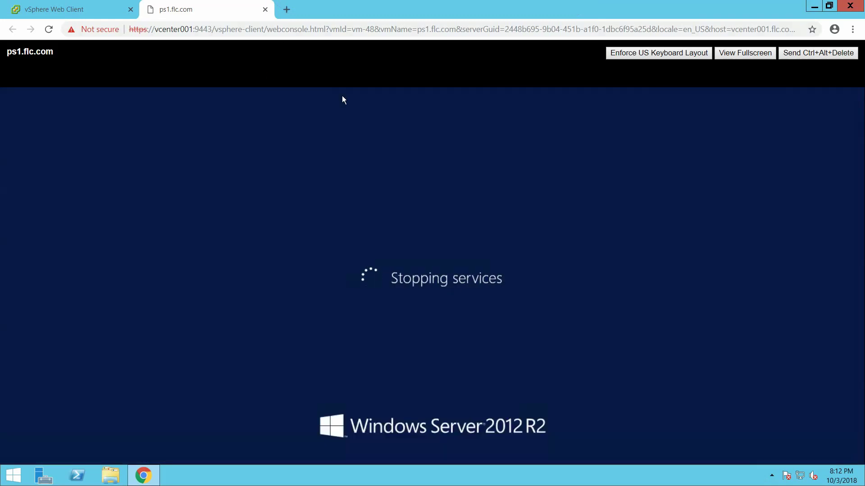
pyautogui.click(265, 9)
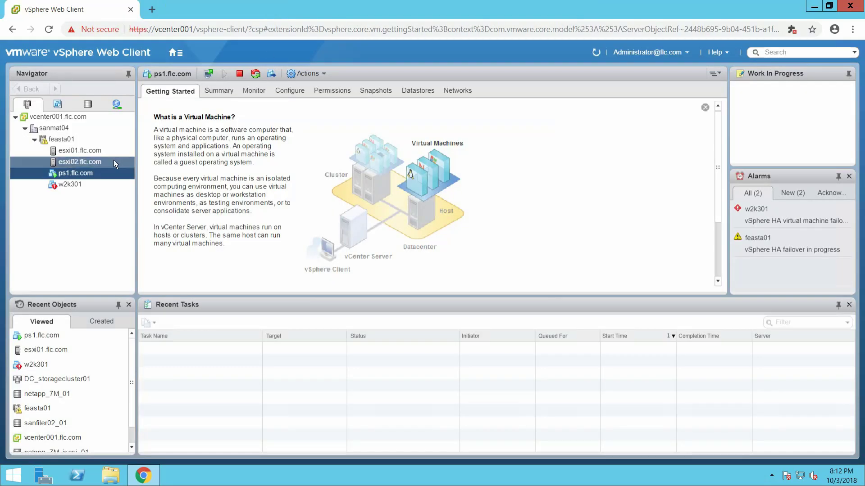
# Rename the VM ps1.flc.com to ps2.flc.com via the Navigator's Rename dialog
pyautogui.rightClick(71, 172)
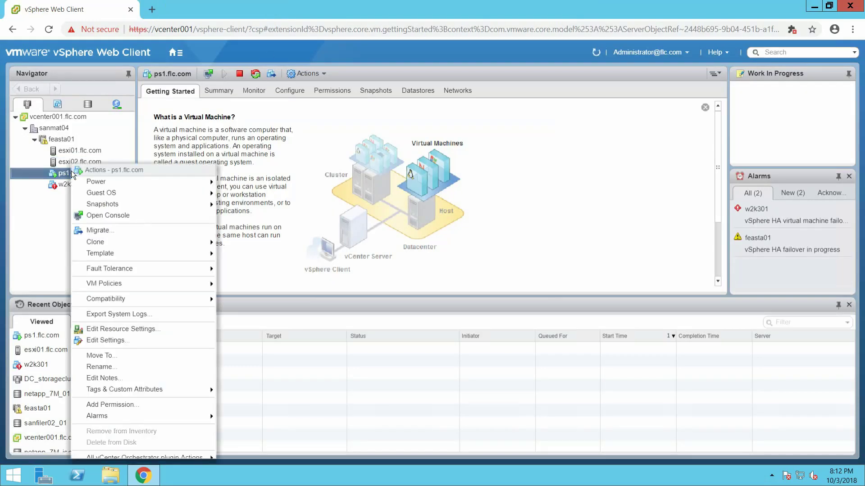
pyautogui.click(120, 368)
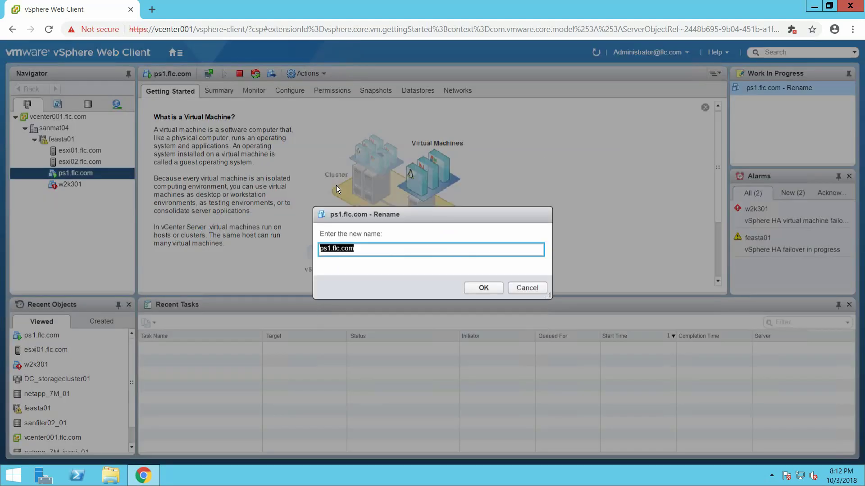
pyautogui.click(332, 247)
pyautogui.press('BackSpace')
pyautogui.write('2')
pyautogui.click(485, 288)
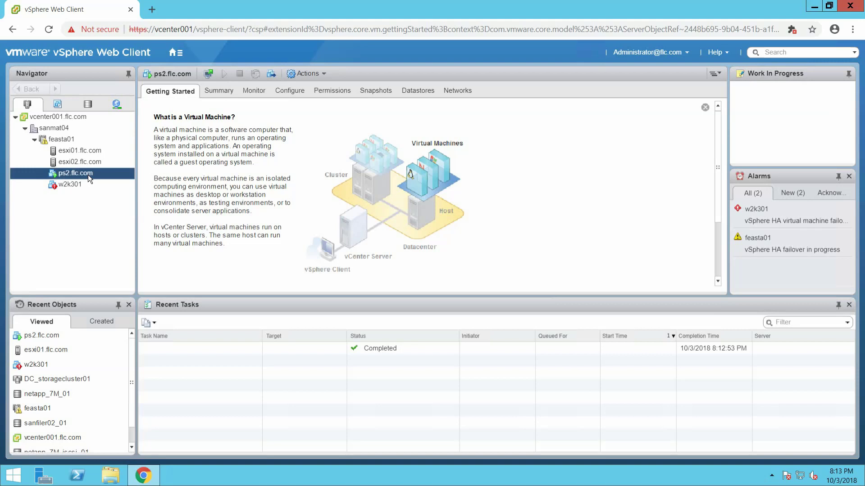
# Browse ps2.flc.com's power and template actions, then launch its web console
pyautogui.rightClick(88, 175)
pyautogui.press('Down')
pyautogui.press('Down')
pyautogui.press('Down')
pyautogui.press('Down')
pyautogui.press('Down')
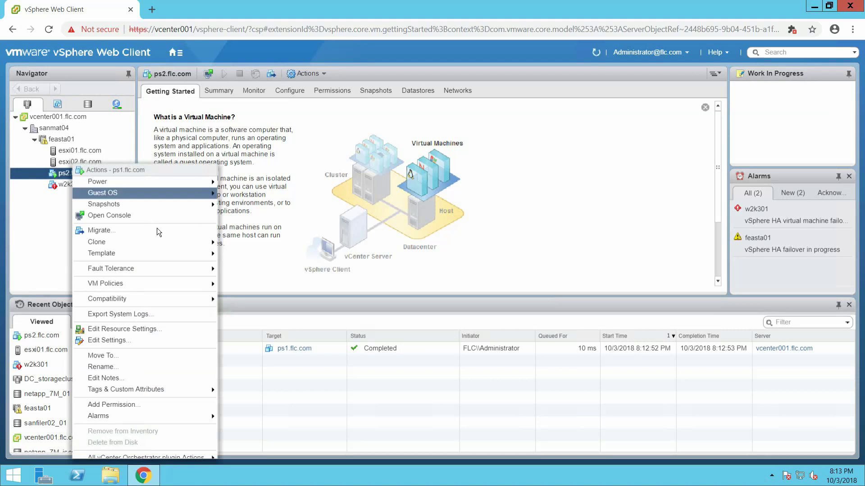
pyautogui.press('Up')
pyautogui.press('Up')
pyautogui.press('Up')
pyautogui.press('Up')
pyautogui.press('Up')
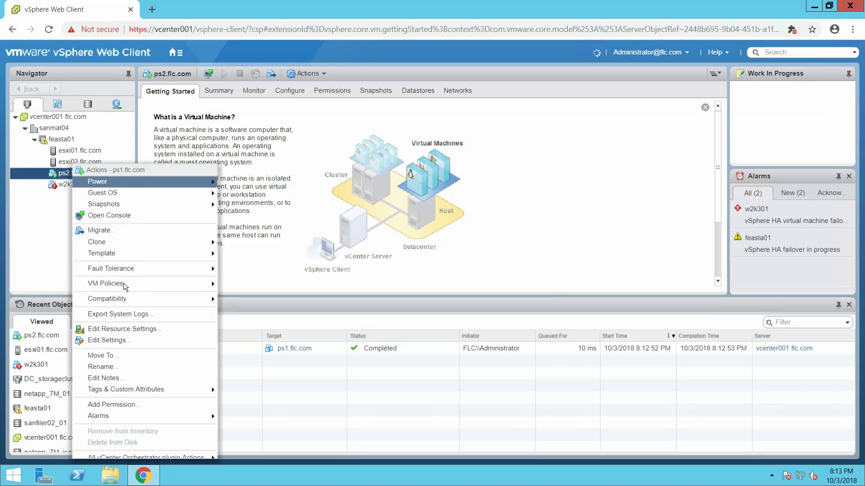
pyautogui.press('Right')
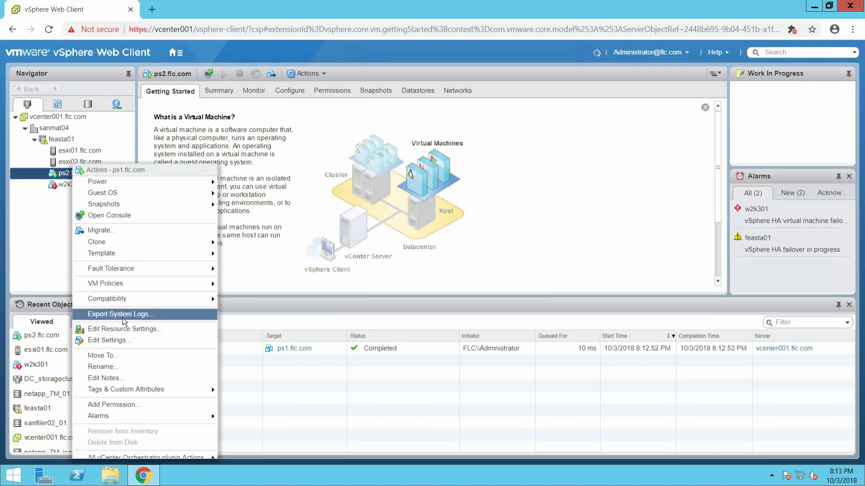
pyautogui.press('t')
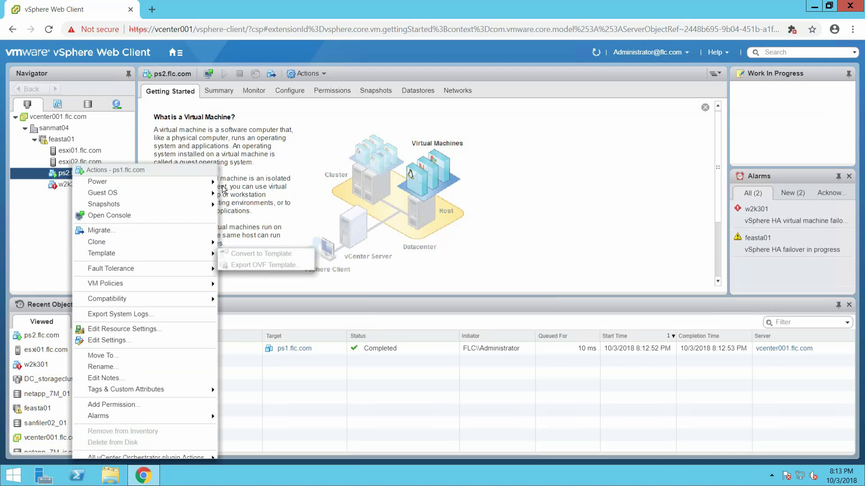
pyautogui.click(623, 202)
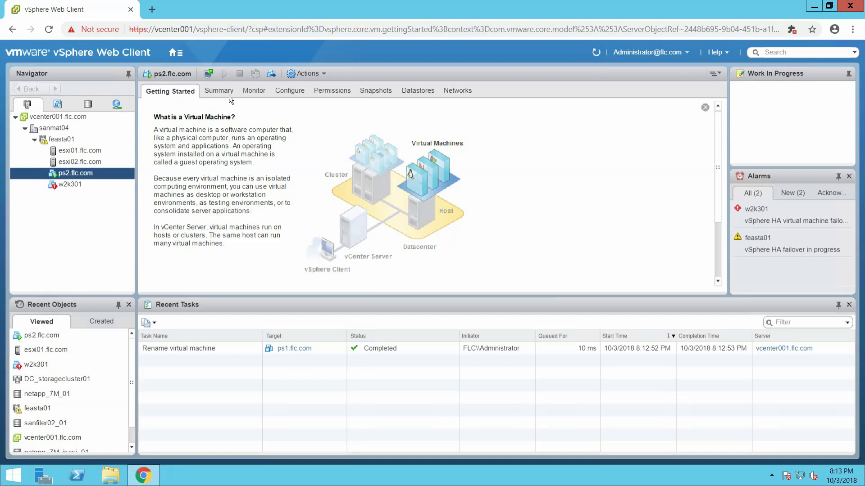
pyautogui.rightClick(74, 173)
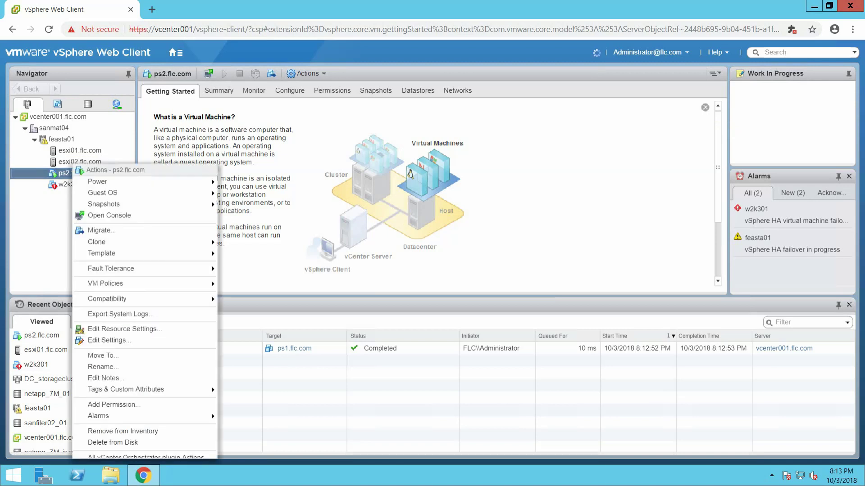
pyautogui.click(207, 79)
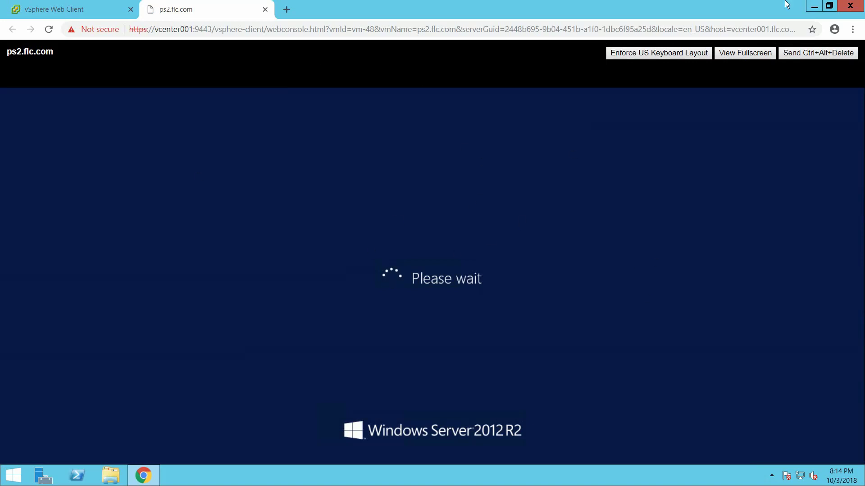
# Minimize and then restore the 192.168.0.13 Remote Desktop session
pyautogui.click(563, 6)
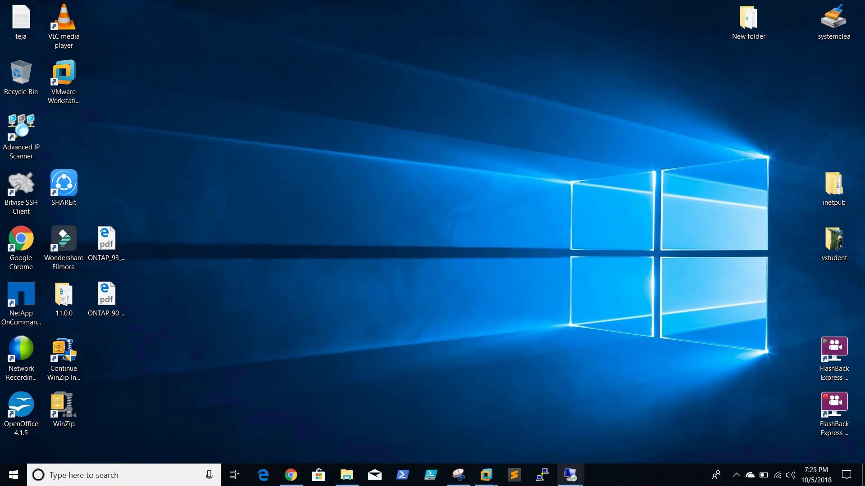
pyautogui.moveTo(570, 475)
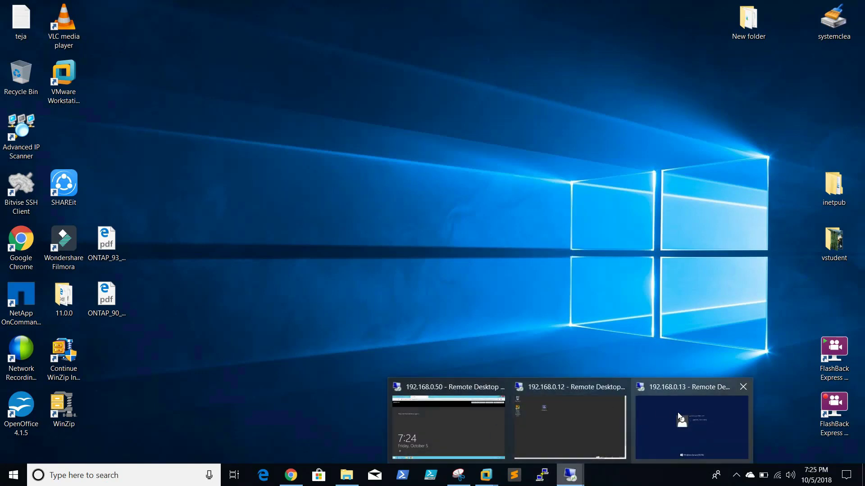
pyautogui.click(692, 428)
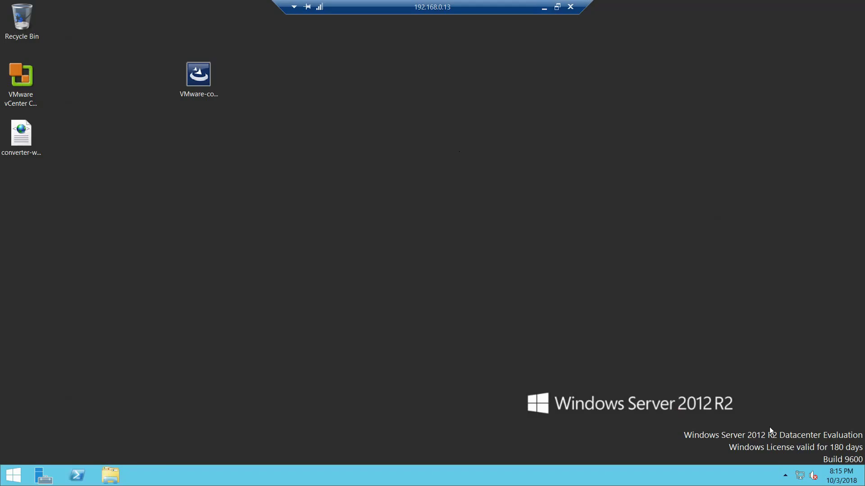
# Open System, which shows computer name ps2, and then open Device Manager
pyautogui.rightClick(15, 475)
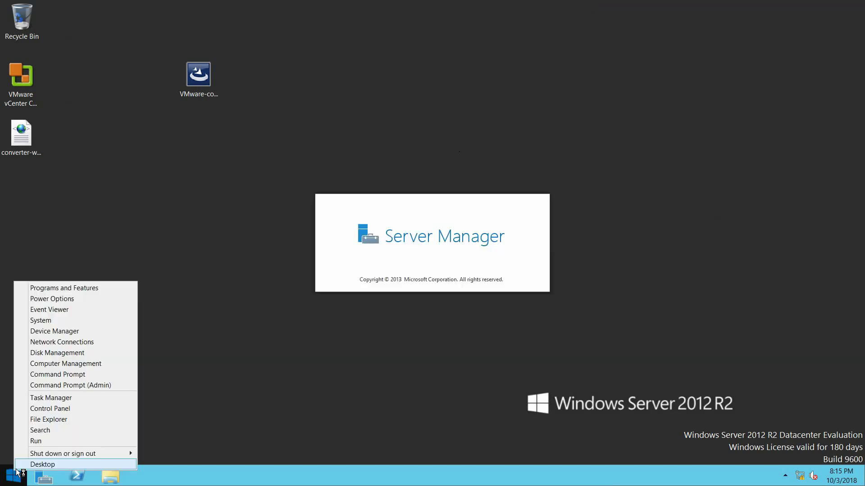
pyautogui.click(64, 318)
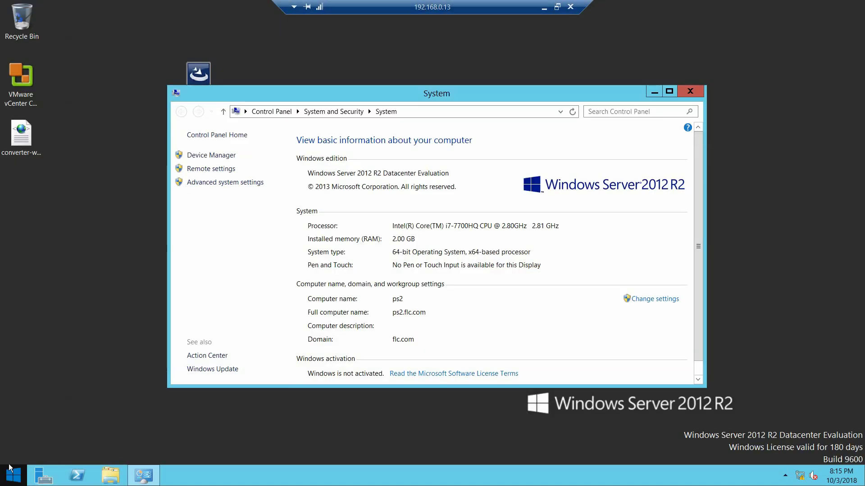
pyautogui.rightClick(10, 473)
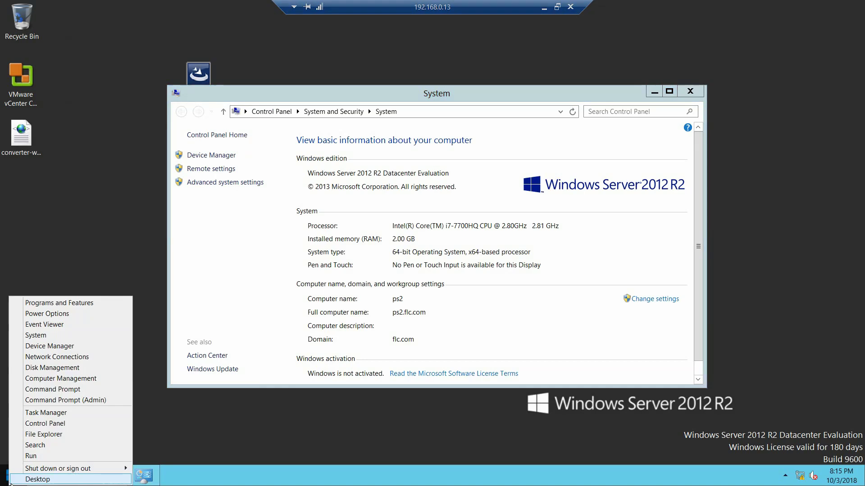
pyautogui.click(91, 347)
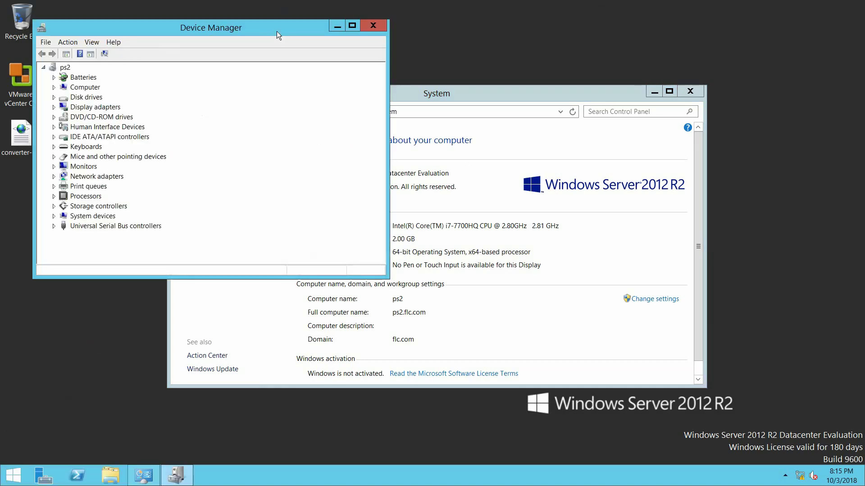
# Maximize Device Manager and turn on Show hidden devices
pyautogui.click(354, 25)
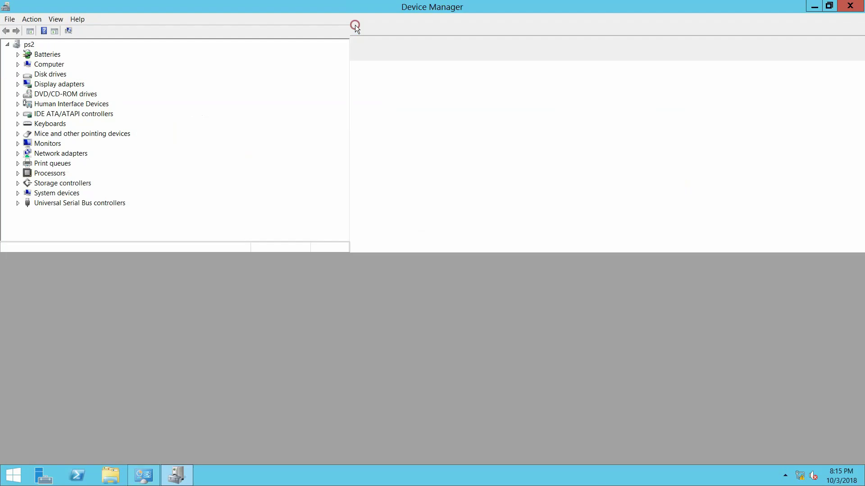
pyautogui.click(61, 24)
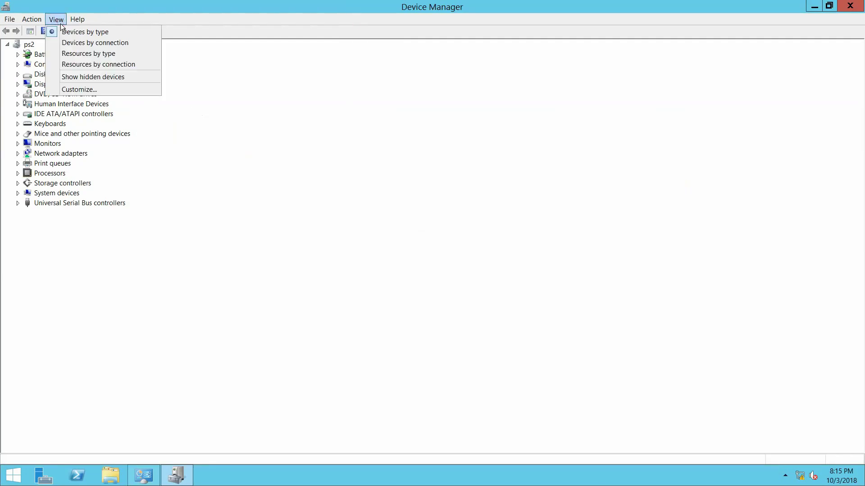
pyautogui.click(94, 77)
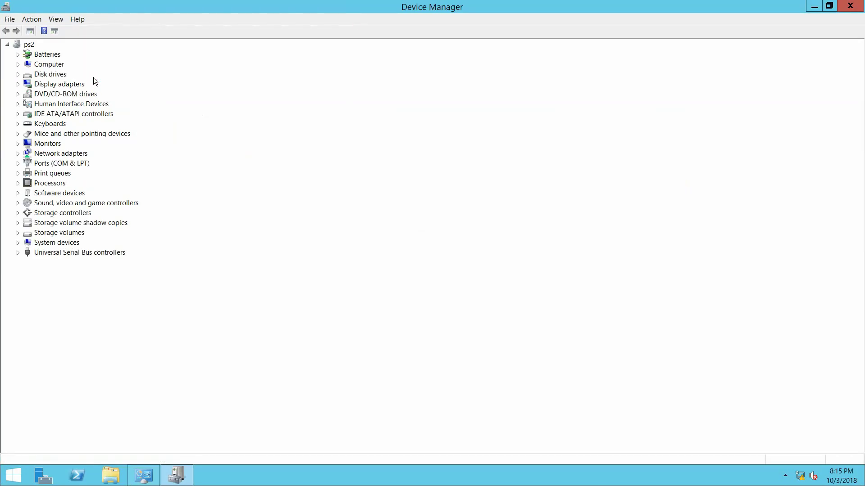
pyautogui.click(56, 17)
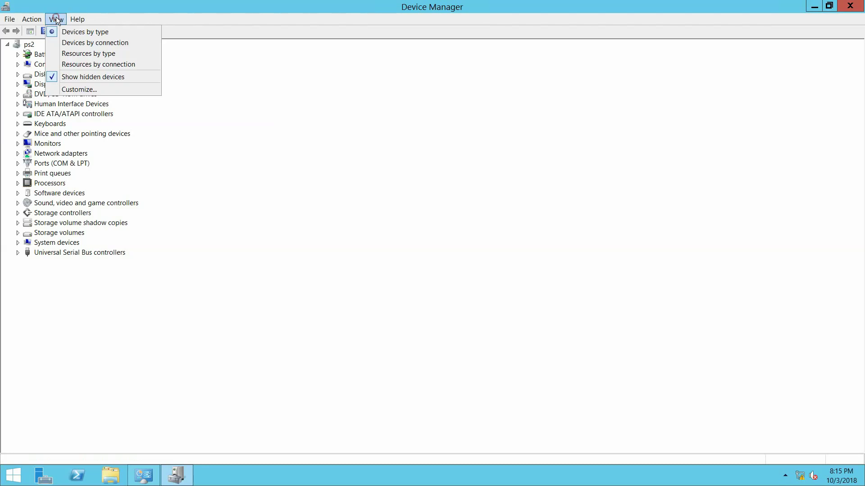
# Expand Ports, Print queues, Processors, Software devices, Sound and Storage controllers to review them
pyautogui.click(18, 162)
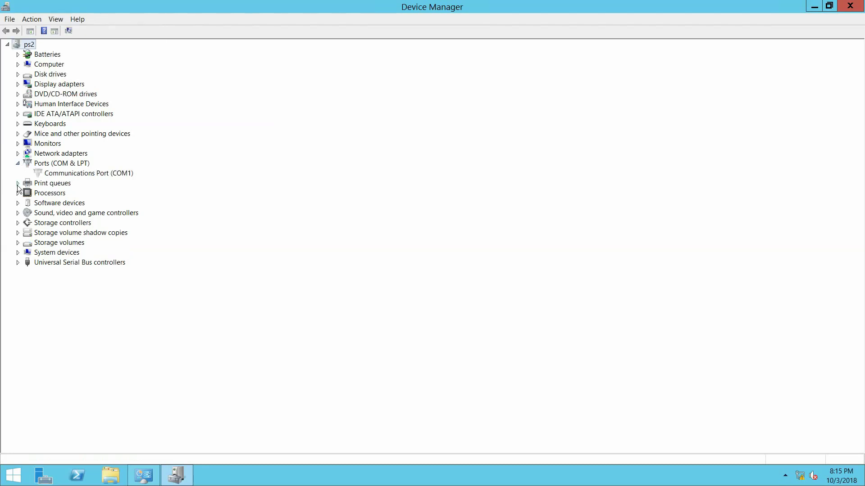
pyautogui.click(18, 183)
pyautogui.click(18, 213)
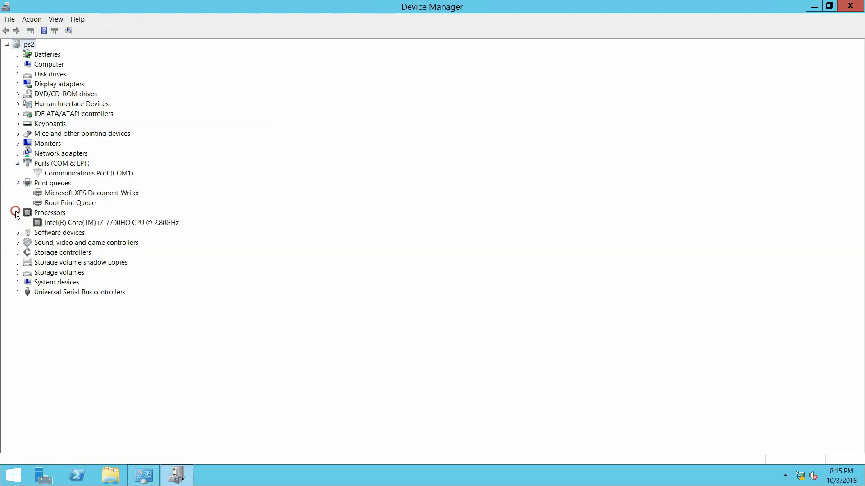
pyautogui.click(18, 233)
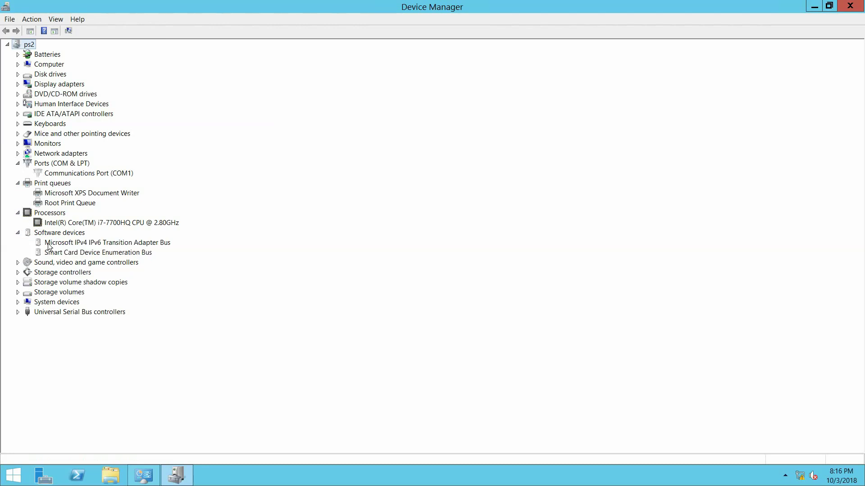
pyautogui.click(61, 243)
pyautogui.rightClick(61, 243)
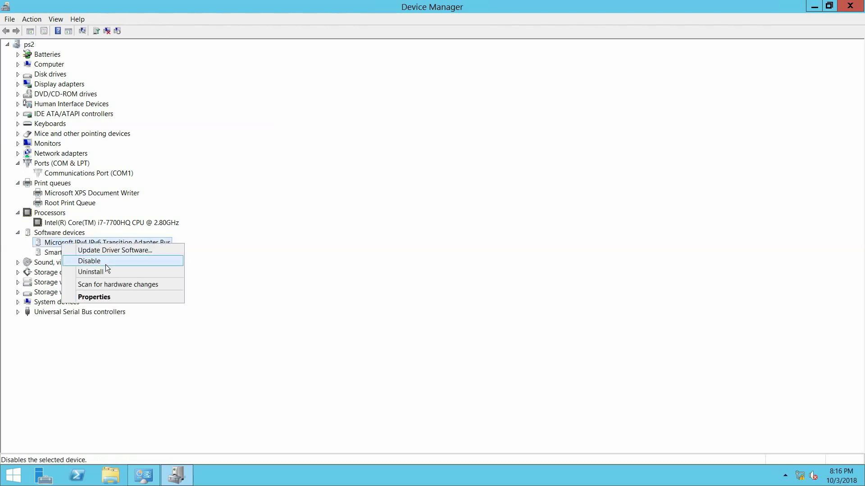
pyautogui.click(217, 199)
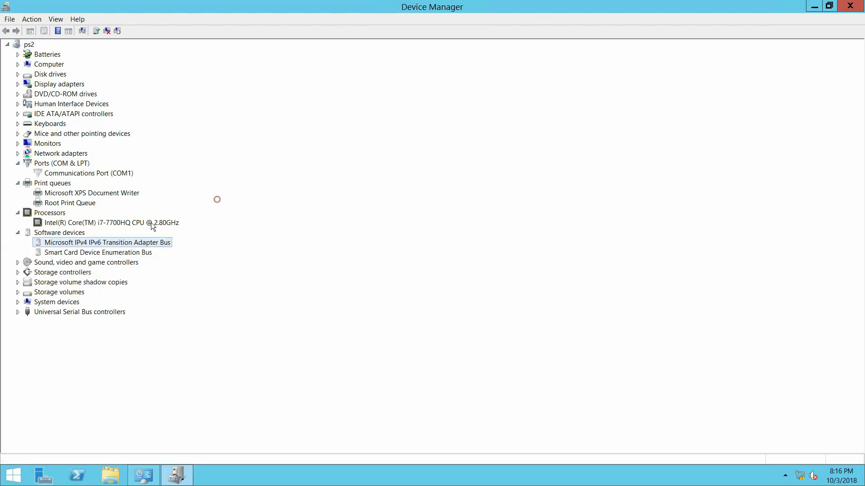
pyautogui.click(18, 262)
pyautogui.click(186, 254)
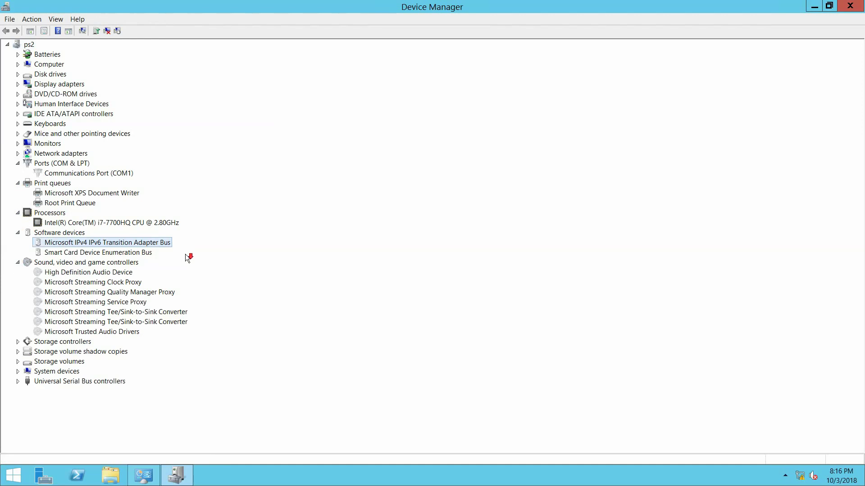
pyautogui.click(17, 342)
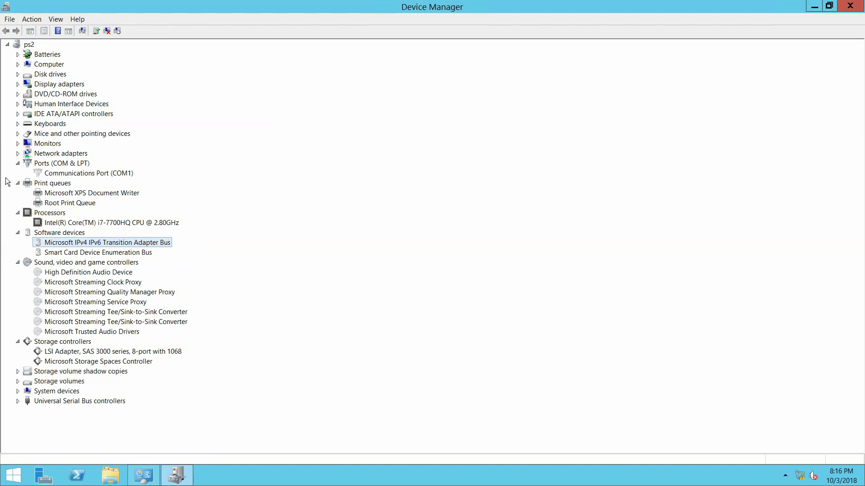
# Expand Batteries, Computer and Disk drives to see the VMware disks, then close Device Manager
pyautogui.click(18, 55)
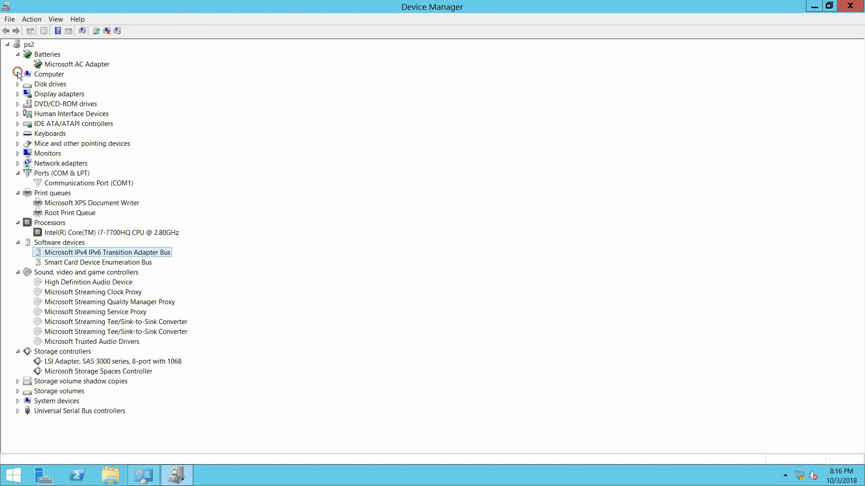
pyautogui.click(18, 75)
pyautogui.click(17, 94)
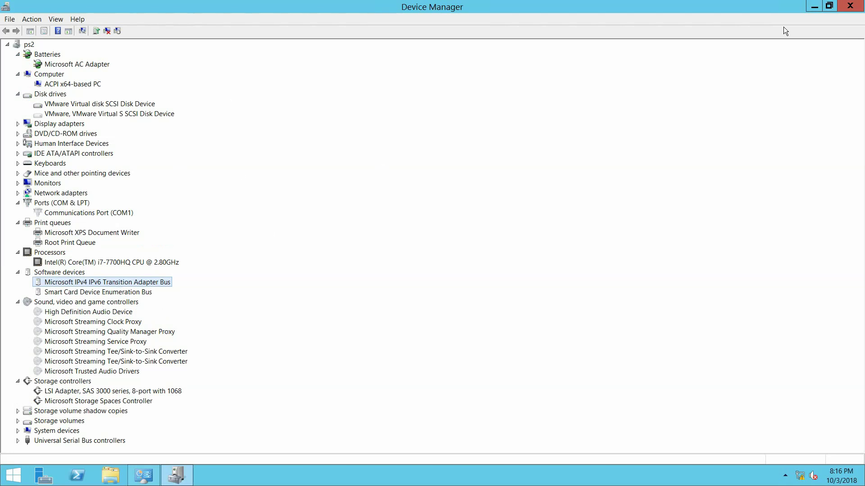
pyautogui.click(850, 5)
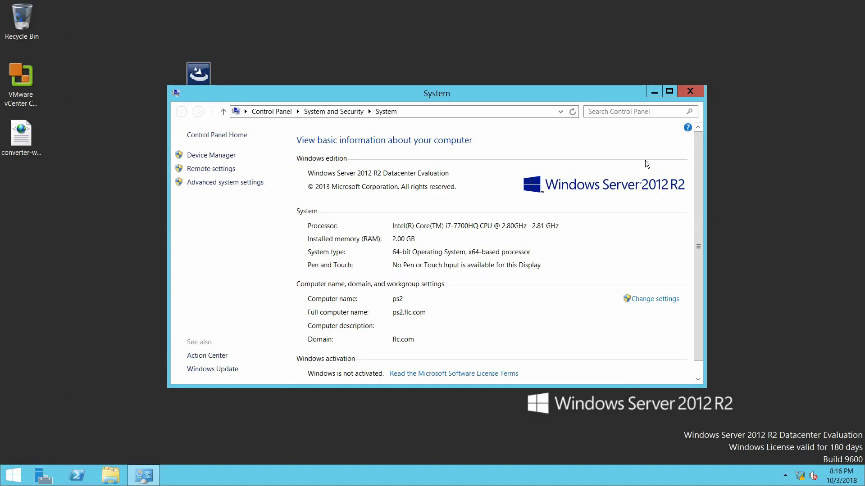
# Close the System window and return to the server desktop
pyautogui.click(690, 92)
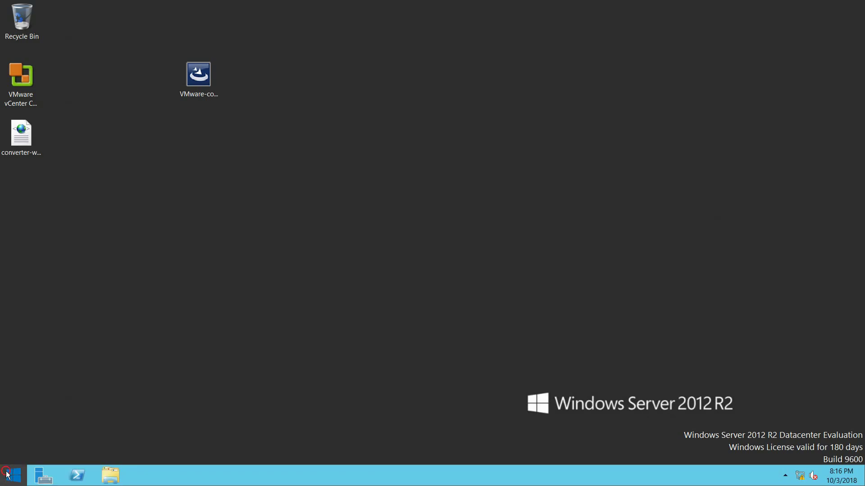
pyautogui.click(8, 475)
pyautogui.press('Escape')
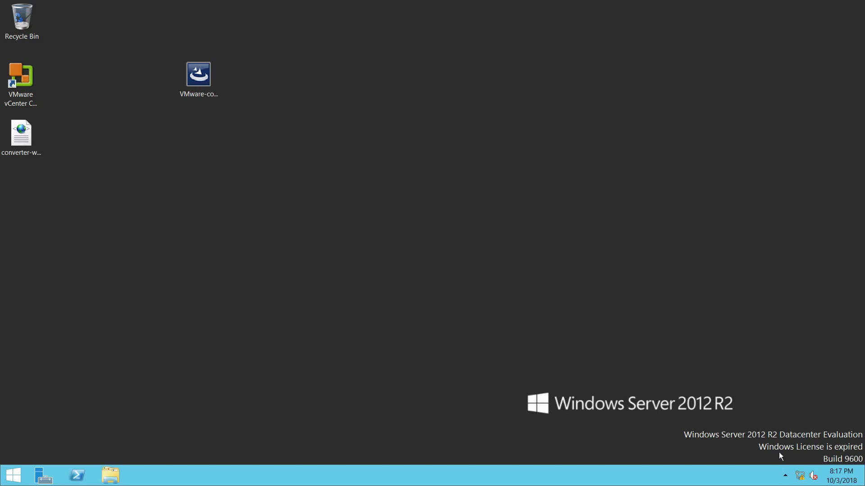
# Confirm VMware Tools 10.1.6 is running from its tray icon's About box, then close it
pyautogui.click(786, 476)
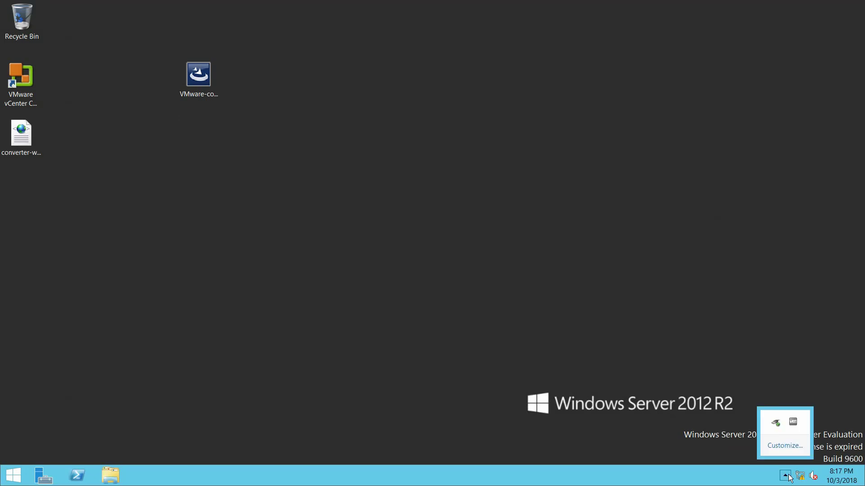
pyautogui.click(799, 427)
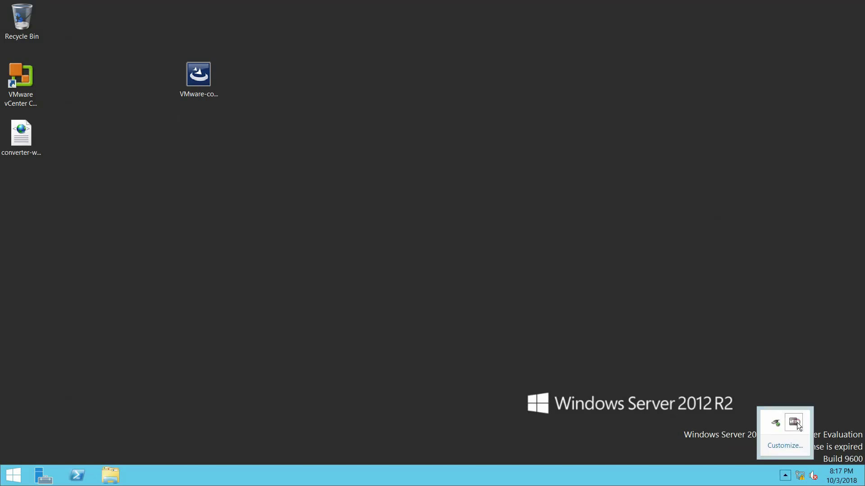
pyautogui.doubleClick(794, 424)
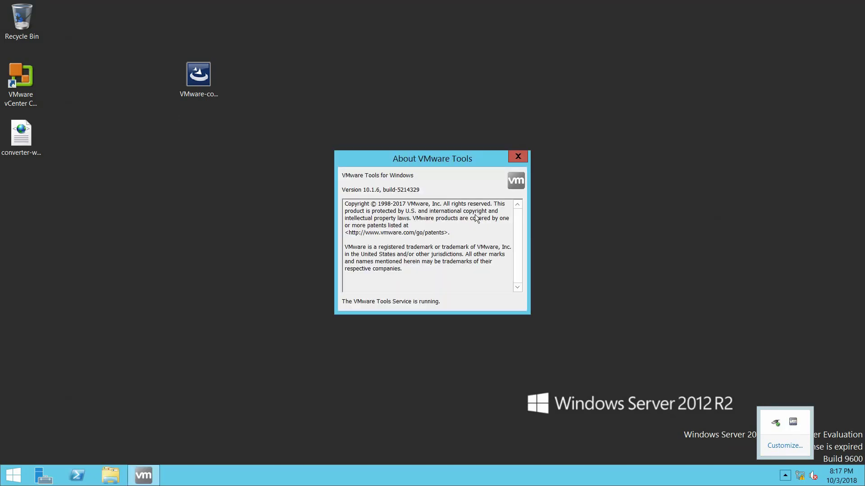
pyautogui.click(518, 157)
# Minimize the RDP session and open FlashBack Express's tray menu on the host
pyautogui.moveTo(625, 4)
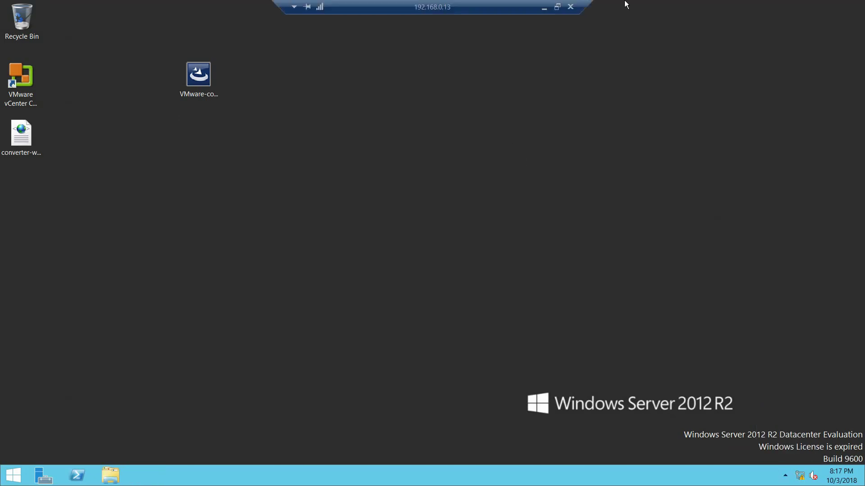
pyautogui.click(545, 7)
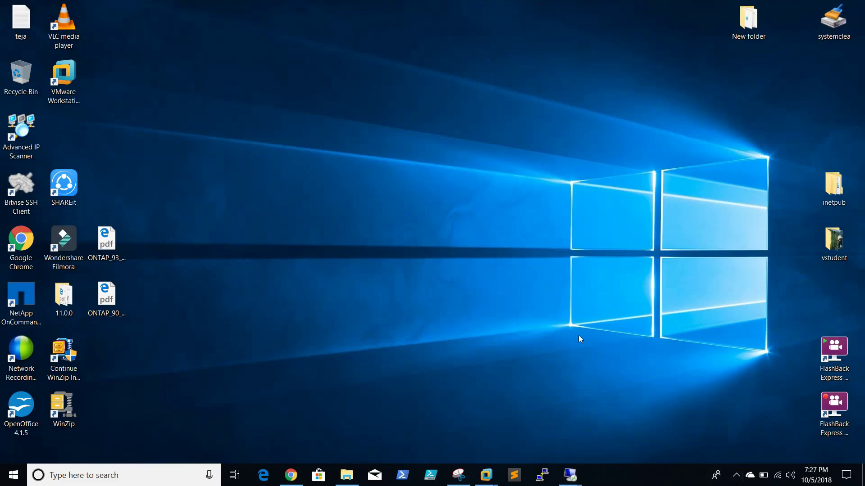
pyautogui.click(737, 475)
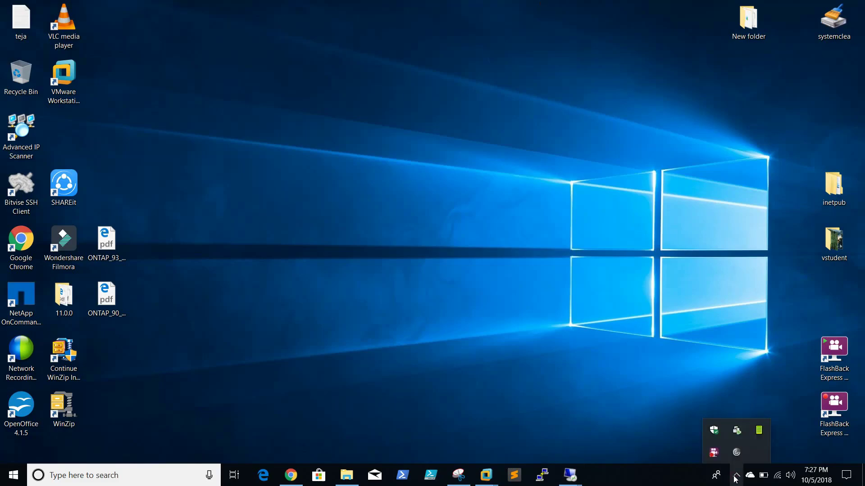
pyautogui.rightClick(710, 454)
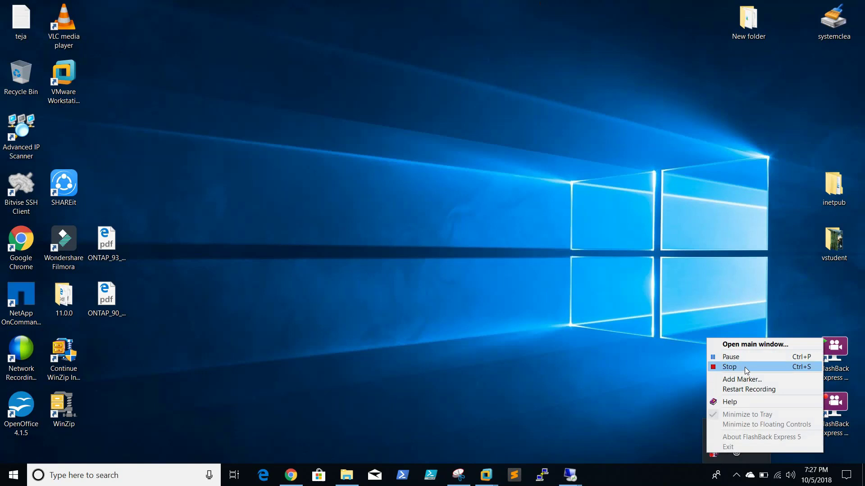